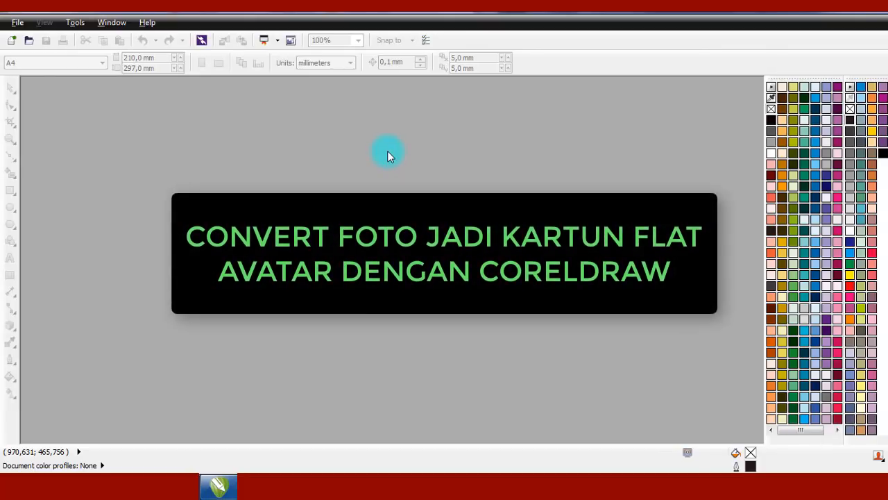
Create a new A4 document and paste a copy of the rd5 image from its Windows Explorer folder onto the page
{"action": "left_click", "coordinate": [12, 43]}
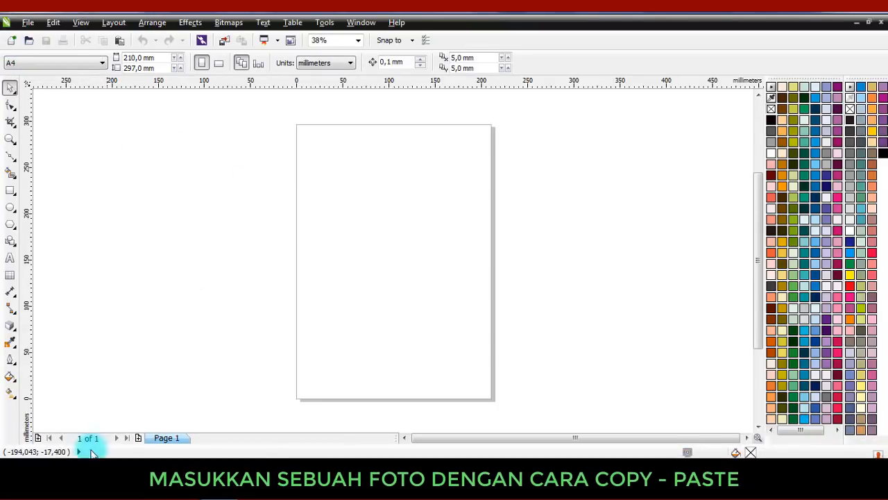
{"action": "left_click", "coordinate": [91, 484]}
{"action": "left_click", "coordinate": [155, 115]}
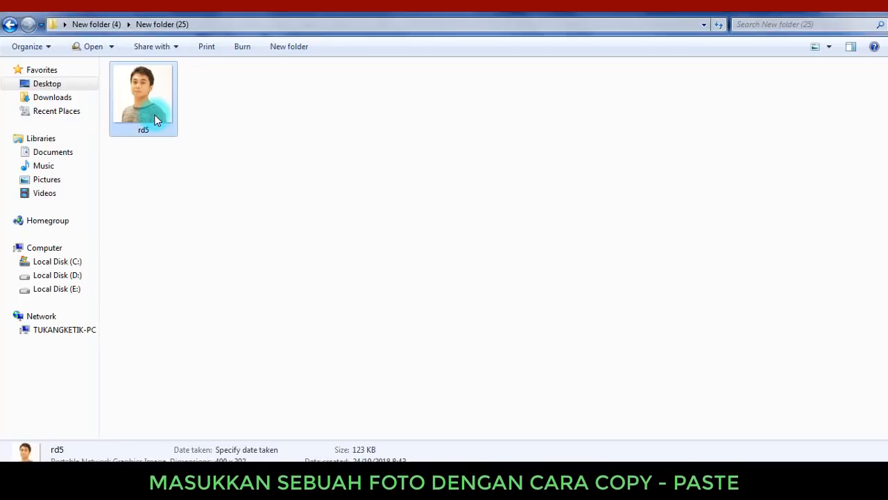
{"action": "right_click", "coordinate": [155, 117]}
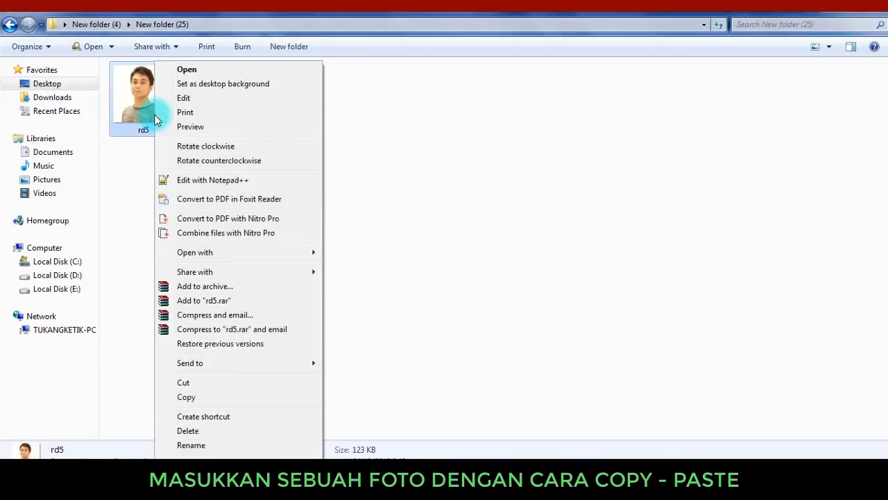
{"action": "left_click", "coordinate": [235, 397]}
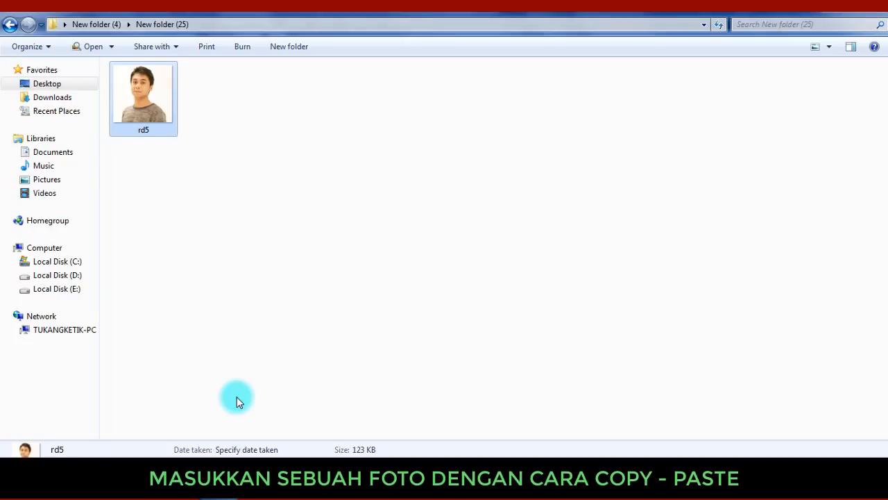
{"action": "left_click", "coordinate": [236, 487]}
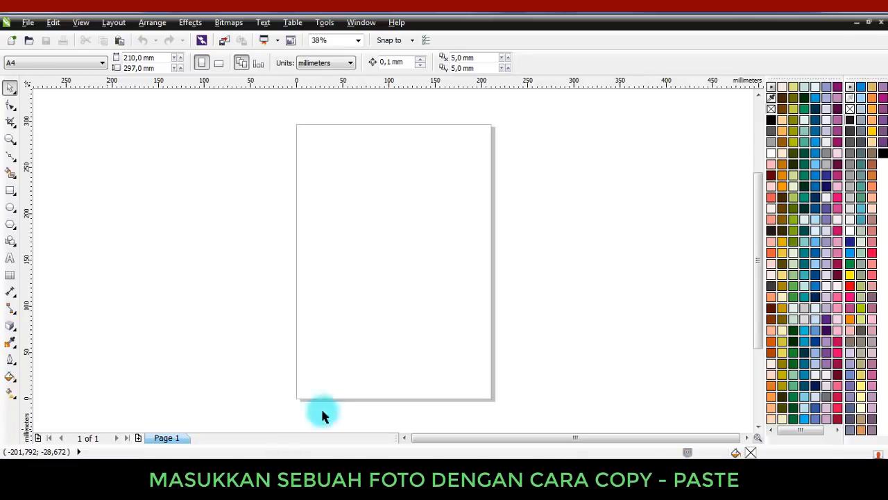
{"action": "right_click", "coordinate": [341, 177]}
{"action": "left_click", "coordinate": [388, 256]}
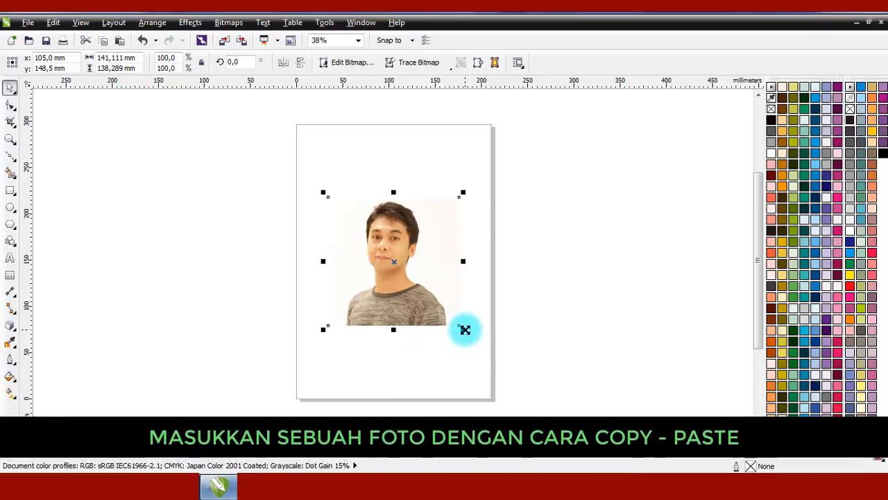
{"action": "left_click_drag", "start_coordinate": [465, 330], "coordinate": [490, 378]}
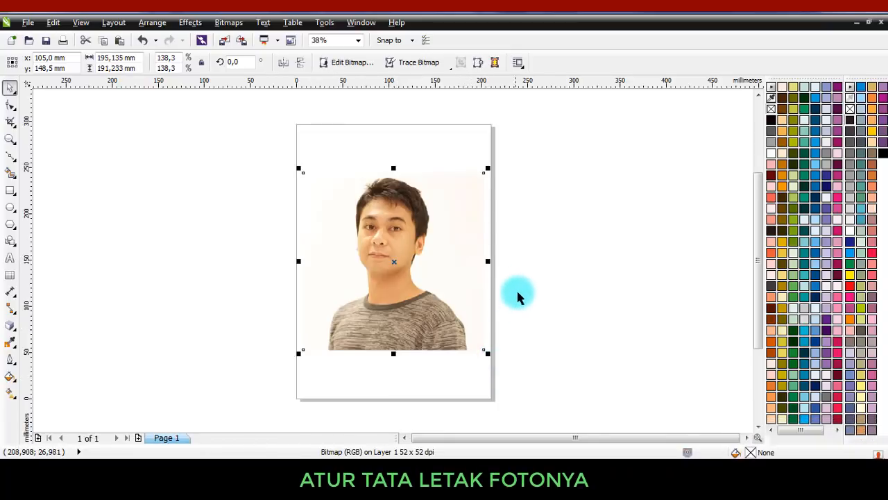
{"action": "left_click", "coordinate": [520, 288]}
{"action": "key", "text": "ctrl+z"}
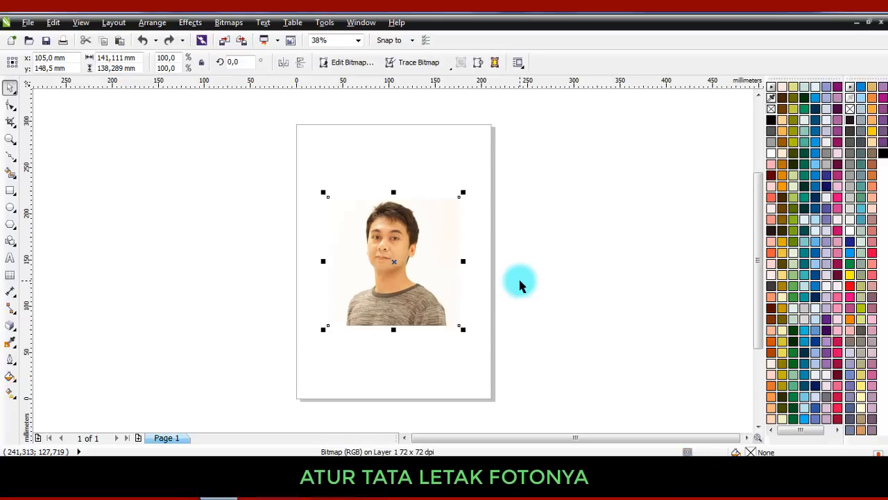
Enlarge the photo from its centre to about 120% (about 170 × 166 mm) and lock it in place
{"action": "left_click_drag", "start_coordinate": [465, 332], "coordinate": [479, 345]}
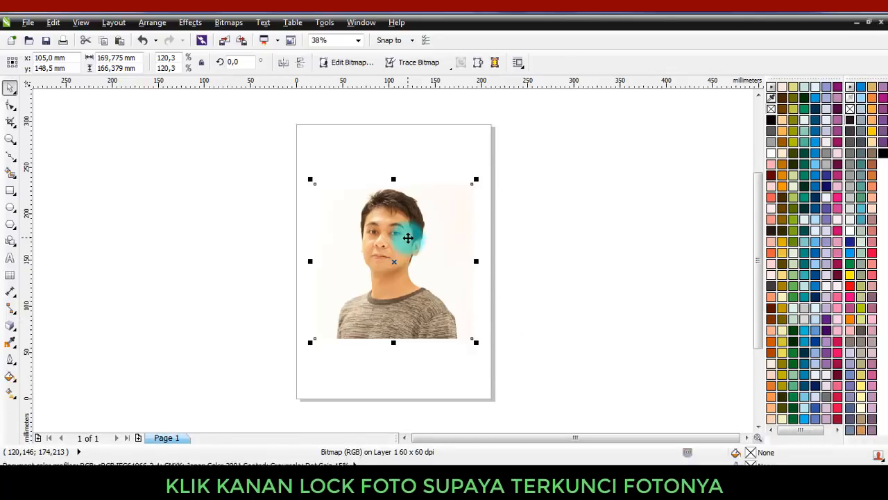
{"action": "right_click", "coordinate": [401, 238]}
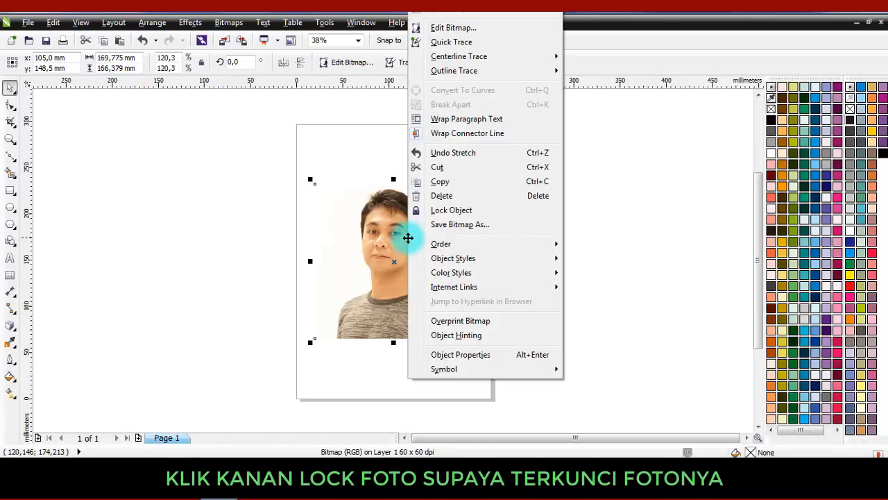
{"action": "left_click", "coordinate": [445, 211]}
{"action": "left_click", "coordinate": [532, 222]}
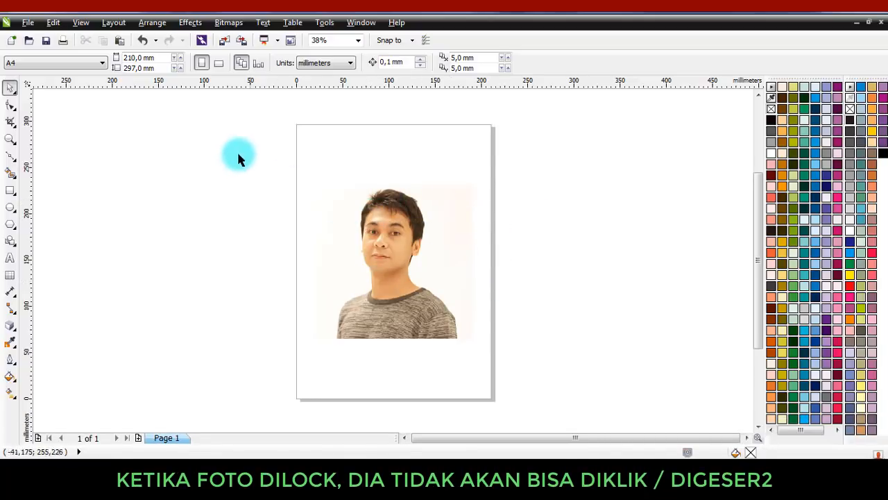
Try selecting the locked photo and moving it down the page after unlocking it, and undo the move and the unlock
{"action": "left_click_drag", "start_coordinate": [238, 153], "coordinate": [602, 380]}
{"action": "left_click_drag", "start_coordinate": [270, 146], "coordinate": [578, 363]}
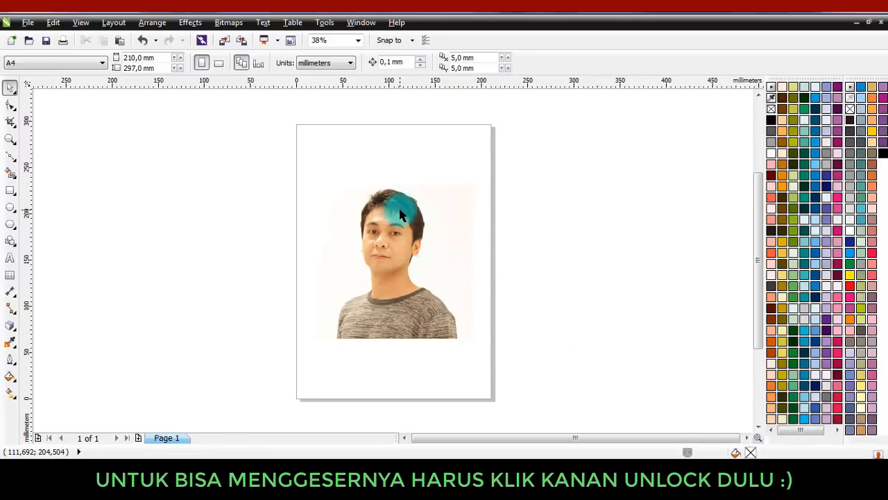
{"action": "right_click", "coordinate": [400, 215]}
{"action": "left_click", "coordinate": [447, 218]}
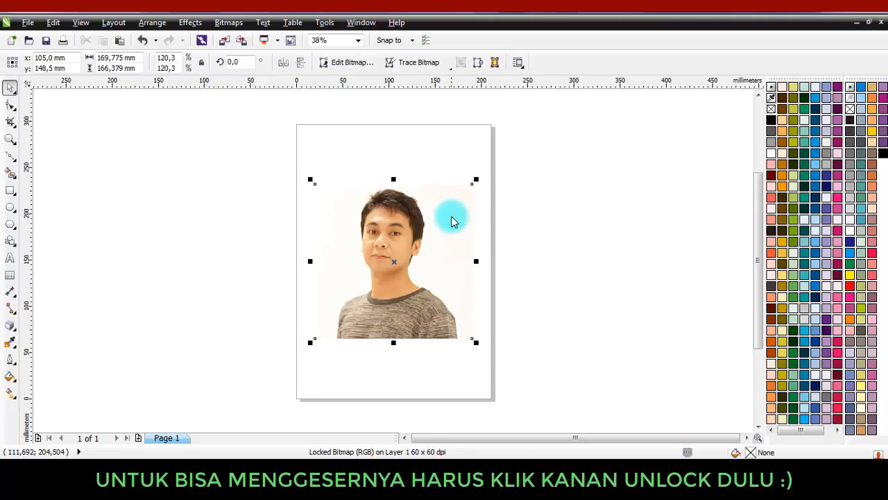
{"action": "left_click_drag", "start_coordinate": [460, 216], "coordinate": [519, 244]}
{"action": "left_click_drag", "start_coordinate": [411, 313], "coordinate": [420, 306]}
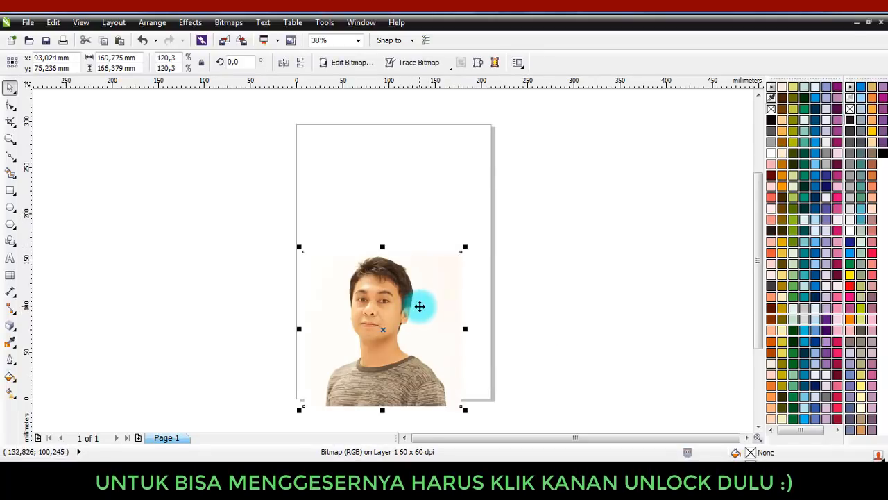
{"action": "key", "text": "ctrl+z"}
{"action": "key", "text": "ctrl+z"}
{"action": "key", "text": "ctrl+z"}
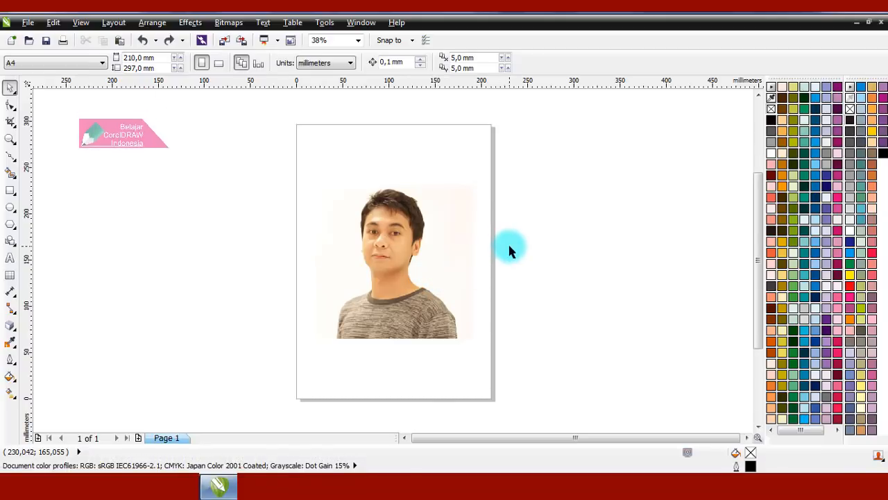
Activate the Bézier tool for tracing the eyebrow on the right side of the photo
{"action": "left_click", "coordinate": [18, 159]}
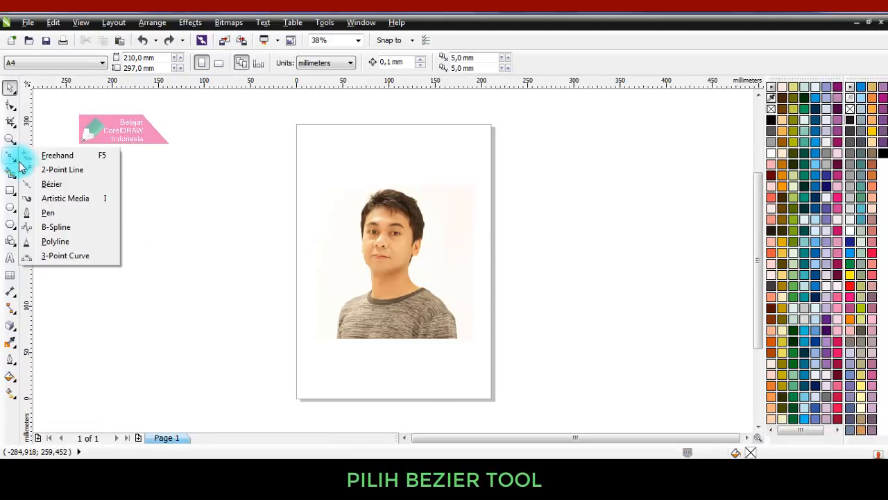
{"action": "left_click", "coordinate": [52, 185]}
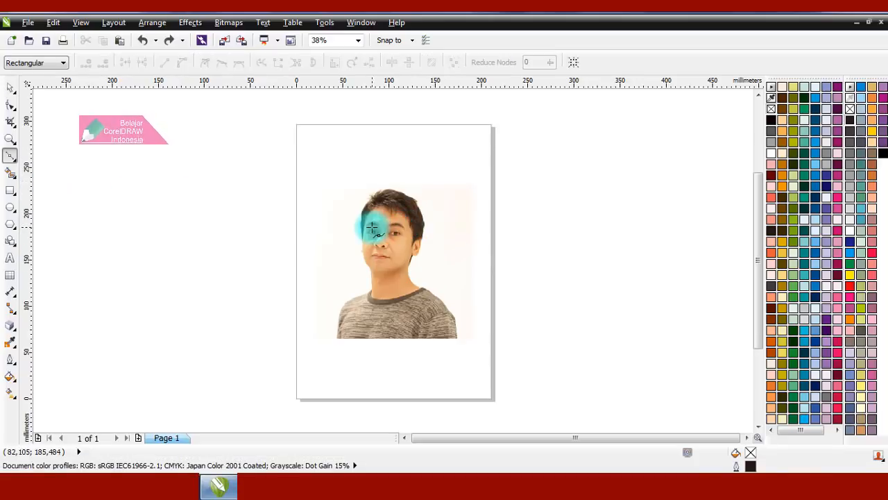
{"action": "scroll", "coordinate": [402, 225], "scroll_direction": "up", "scroll_amount": 3}
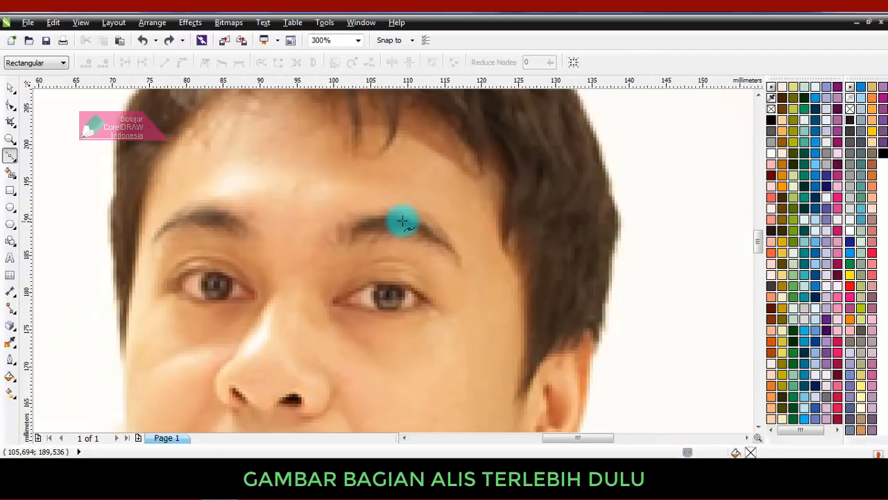
{"action": "scroll", "coordinate": [411, 216], "scroll_direction": "up", "scroll_amount": 1}
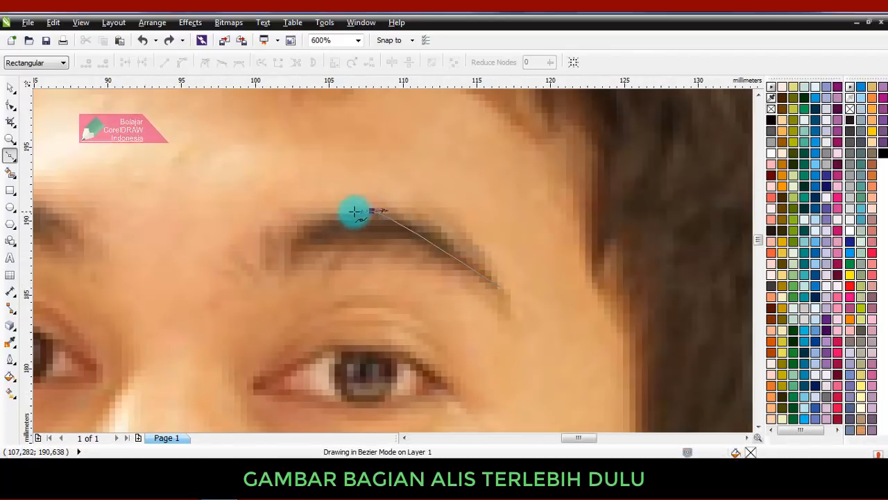
{"action": "left_click_drag", "start_coordinate": [317, 218], "coordinate": [316, 218]}
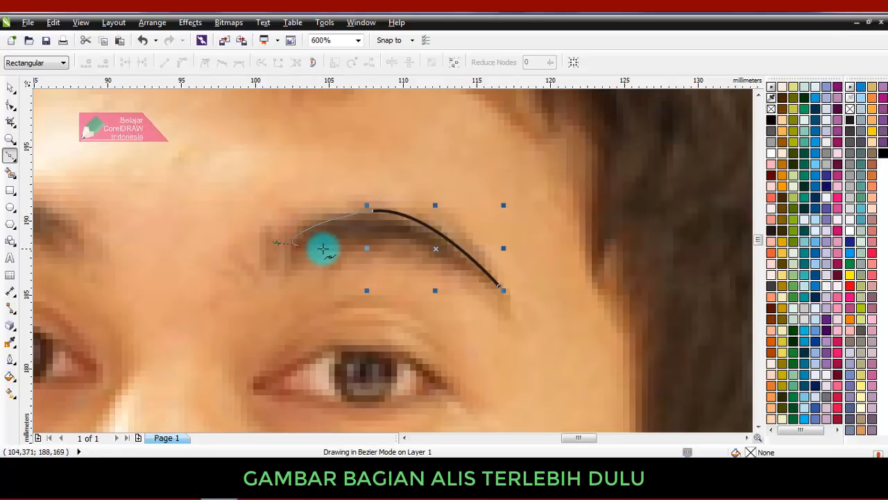
{"action": "scroll", "coordinate": [309, 212], "scroll_direction": "up", "scroll_amount": 1}
{"action": "key", "text": "ctrl+z"}
{"action": "key", "text": "ctrl+z"}
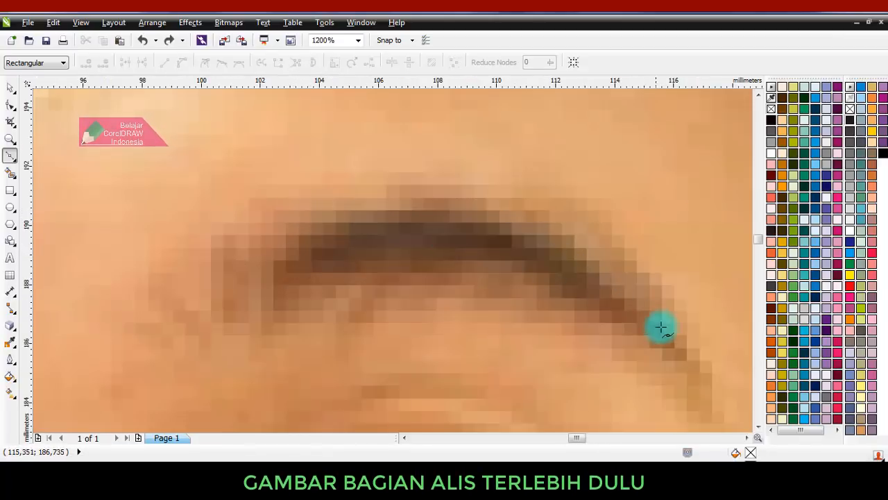
Trace the eyebrow on the photo's right side as a closed Bézier curve about 14.5 mm wide and 5 mm high
{"action": "left_click_drag", "start_coordinate": [539, 226], "coordinate": [501, 210]}
{"action": "left_click_drag", "start_coordinate": [349, 208], "coordinate": [304, 234]}
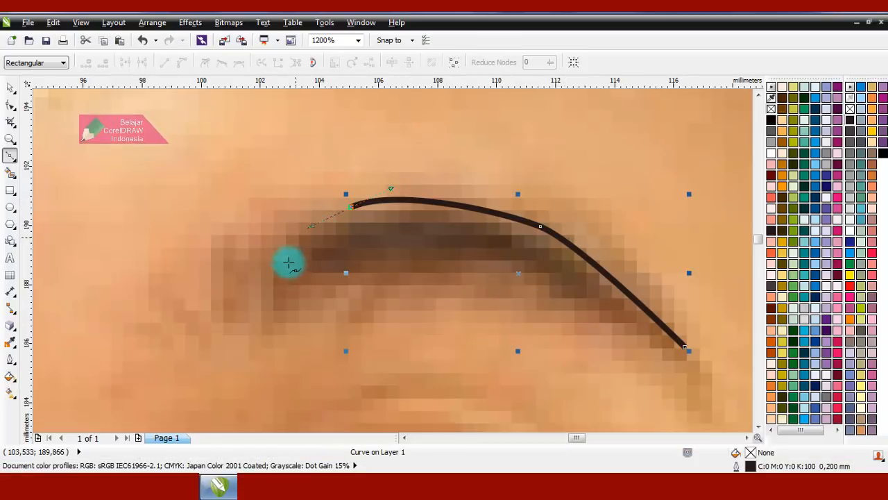
{"action": "left_click_drag", "start_coordinate": [288, 290], "coordinate": [430, 277]}
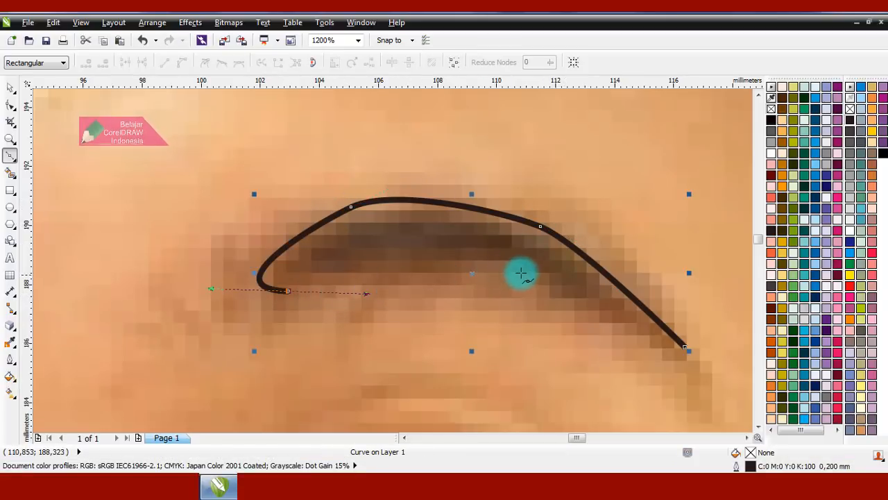
{"action": "left_click_drag", "start_coordinate": [527, 268], "coordinate": [587, 293]}
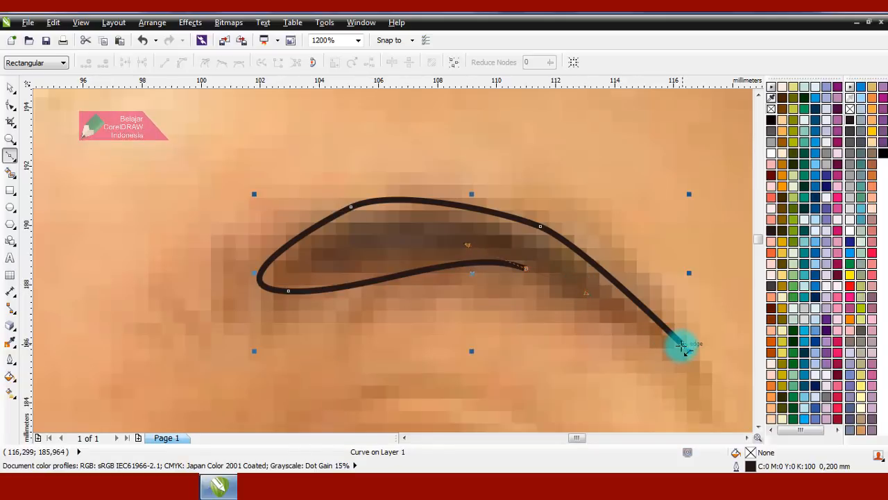
{"action": "left_click_drag", "start_coordinate": [681, 343], "coordinate": [610, 305]}
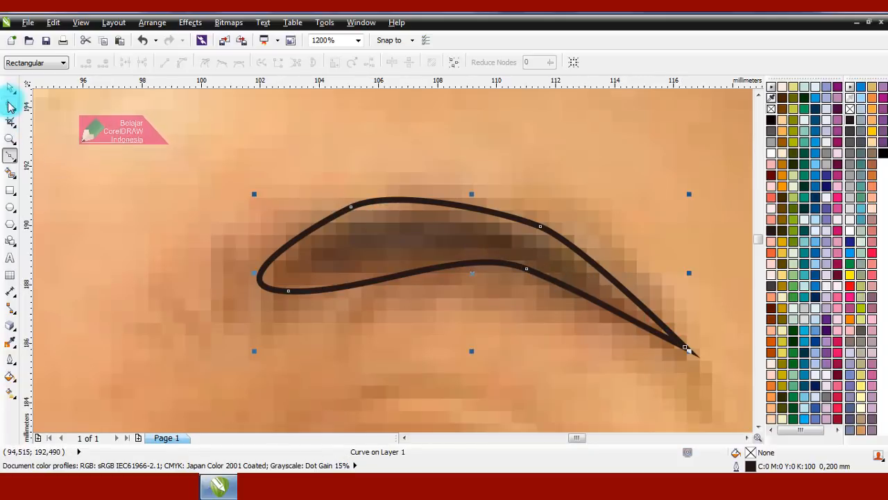
Smooth the upper edge of the eyebrow curve by adjusting its two upper nodes with the Shape tool
{"action": "left_click", "coordinate": [355, 206]}
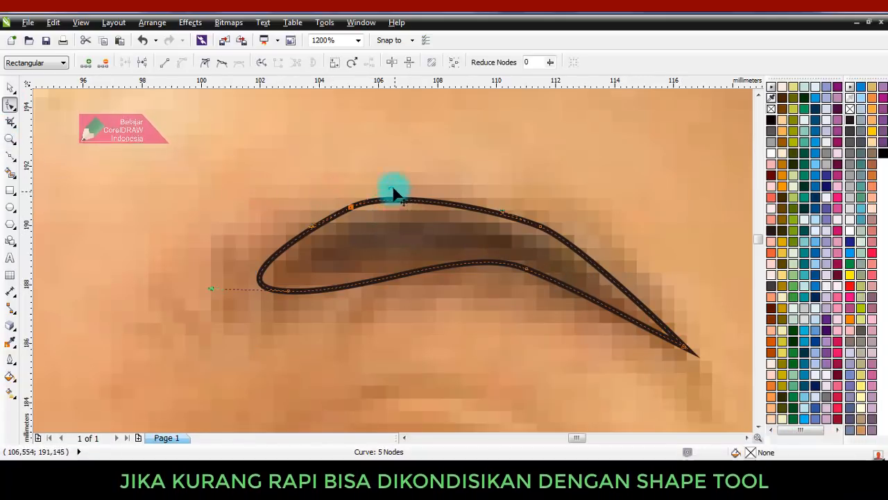
{"action": "left_click_drag", "start_coordinate": [403, 197], "coordinate": [404, 199]}
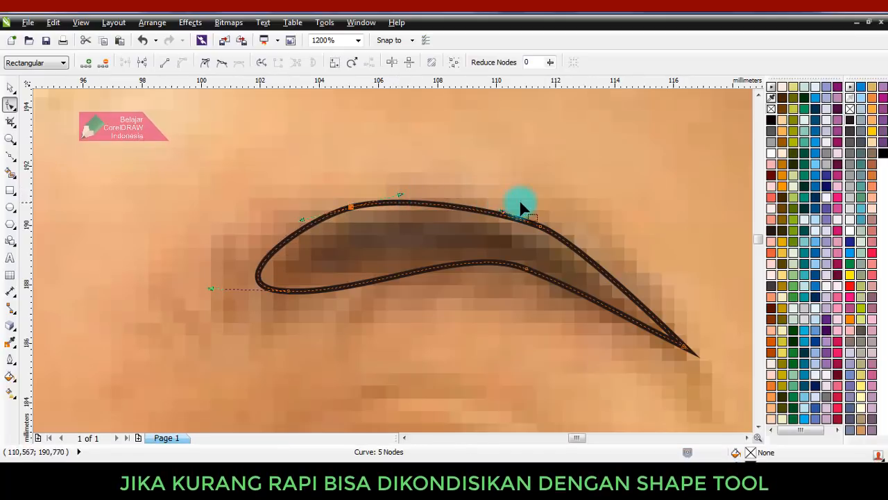
{"action": "left_click_drag", "start_coordinate": [521, 202], "coordinate": [589, 251]}
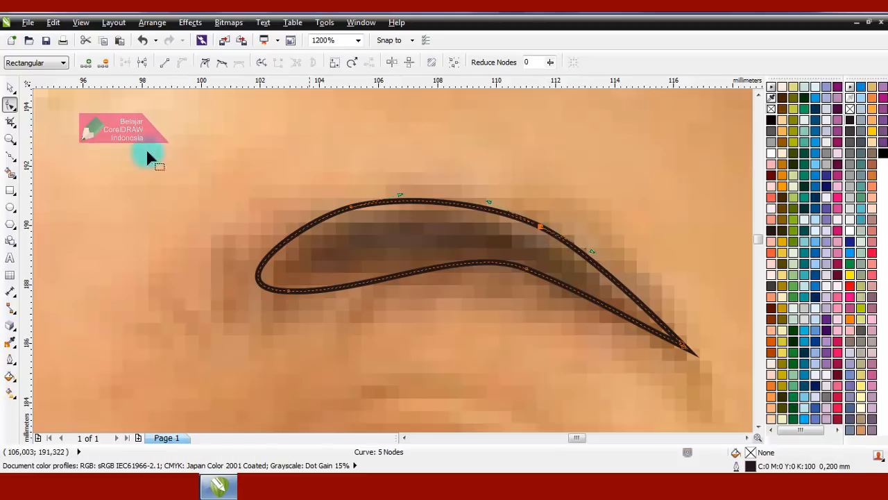
Fill the eyebrow curve with black and set its outline width to None
{"action": "left_click", "coordinate": [10, 88]}
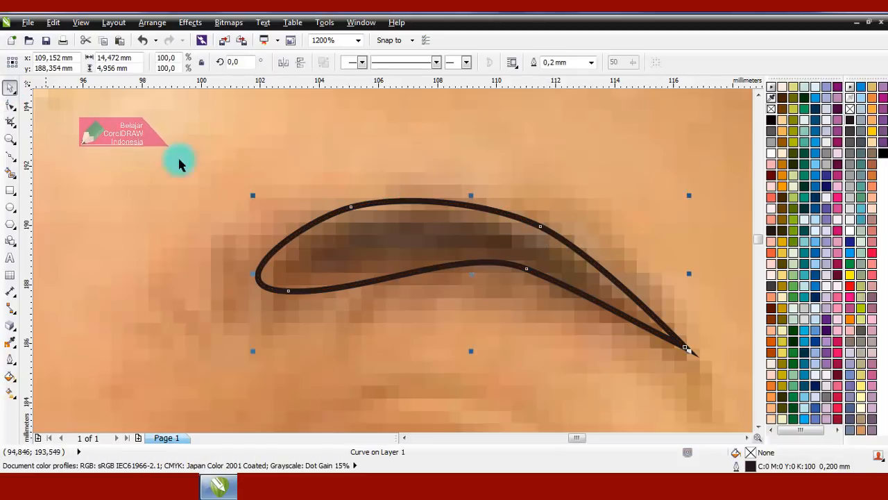
{"action": "left_click", "coordinate": [851, 119]}
{"action": "scroll", "coordinate": [518, 189], "scroll_direction": "down", "scroll_amount": 5}
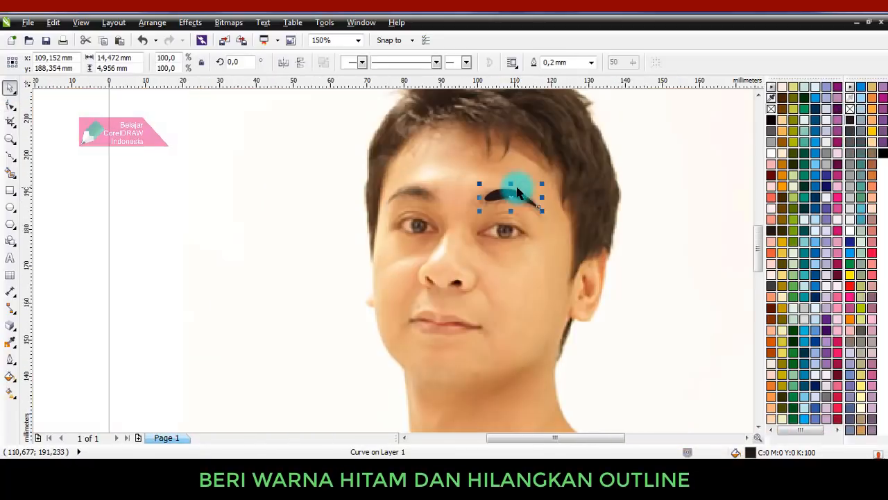
{"action": "scroll", "coordinate": [519, 188], "scroll_direction": "up", "scroll_amount": 3}
{"action": "left_click", "coordinate": [592, 63]}
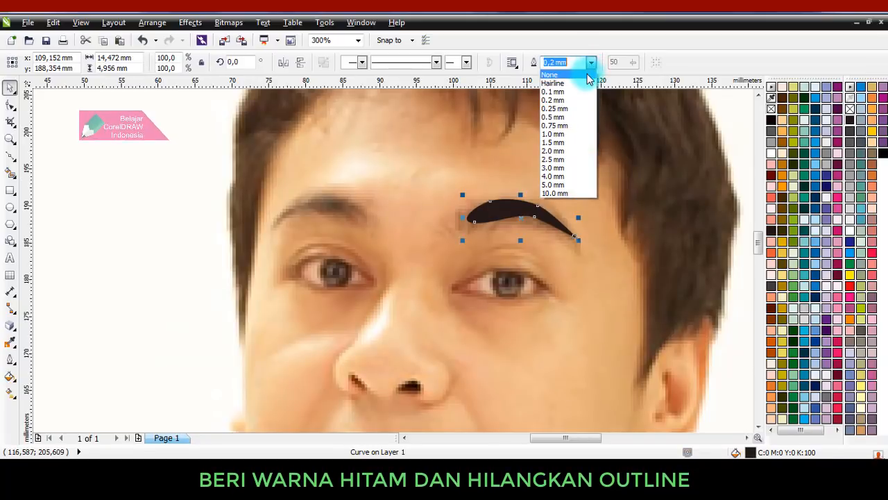
{"action": "left_click", "coordinate": [582, 77]}
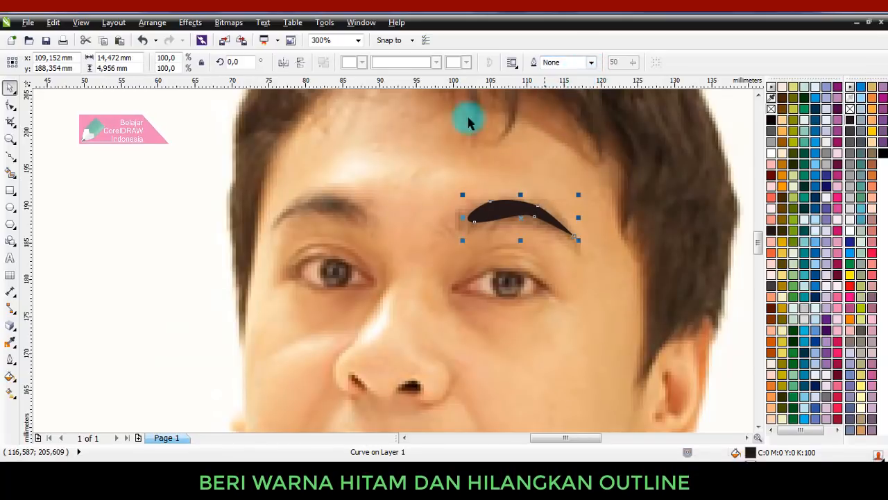
{"action": "left_click", "coordinate": [174, 170]}
Trace the eyebrow on the photo's left side as a closed Bézier curve about 12.7 mm wide and 4 mm high
{"action": "scroll", "coordinate": [342, 200], "scroll_direction": "up", "scroll_amount": 1}
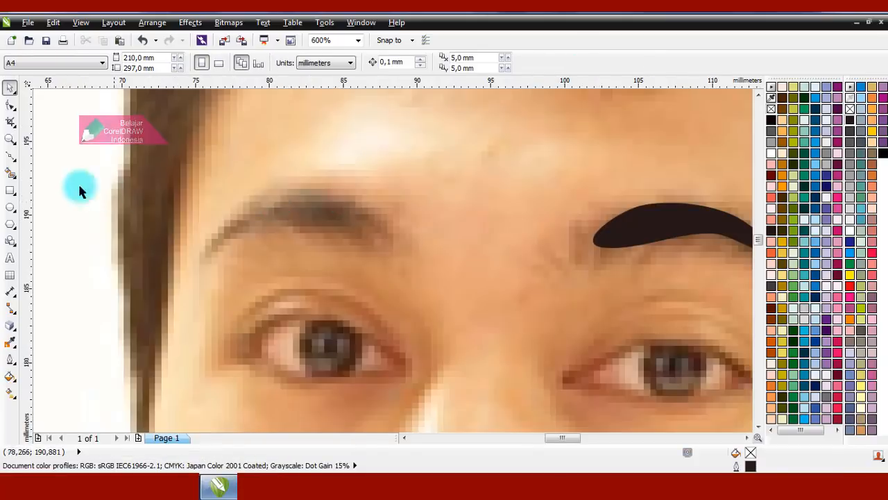
{"action": "left_click", "coordinate": [10, 155]}
{"action": "scroll", "coordinate": [292, 206], "scroll_direction": "up", "scroll_amount": 1}
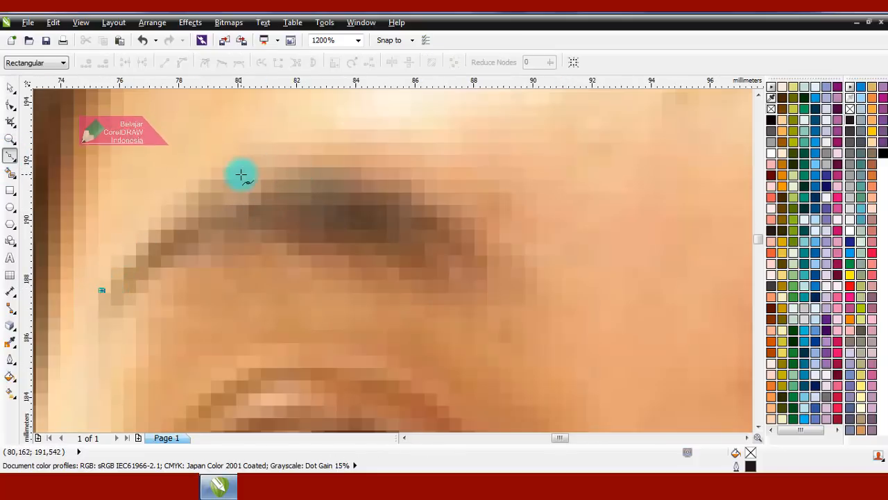
{"action": "mouse_move", "coordinate": [271, 173]}
{"action": "left_mouse_down"}
{"action": "mouse_move", "coordinate": [361, 168]}
{"action": "mouse_move", "coordinate": [474, 246]}
{"action": "left_mouse_up"}
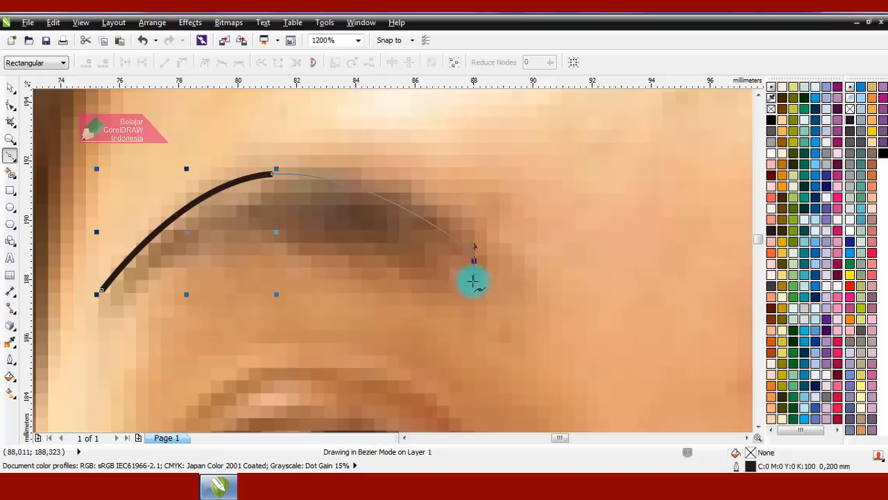
{"action": "left_click_drag", "start_coordinate": [472, 281], "coordinate": [456, 312]}
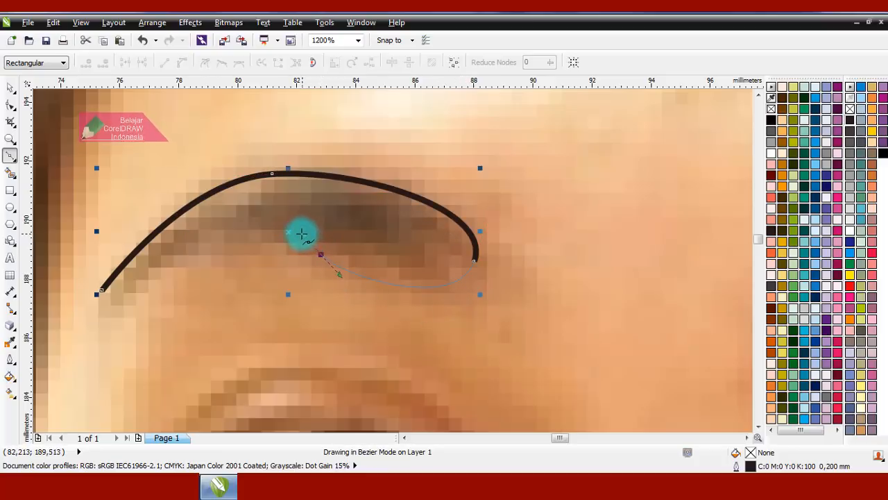
{"action": "left_click_drag", "start_coordinate": [277, 238], "coordinate": [277, 238]}
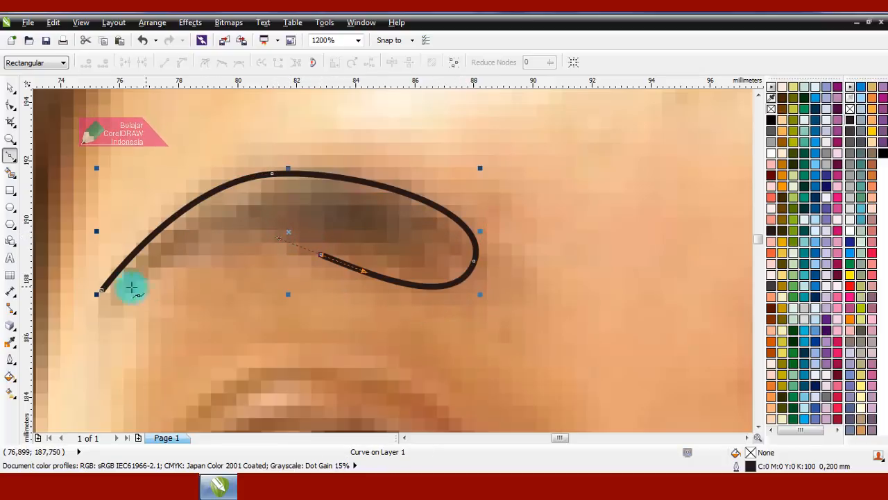
{"action": "left_click_drag", "start_coordinate": [104, 290], "coordinate": [231, 219]}
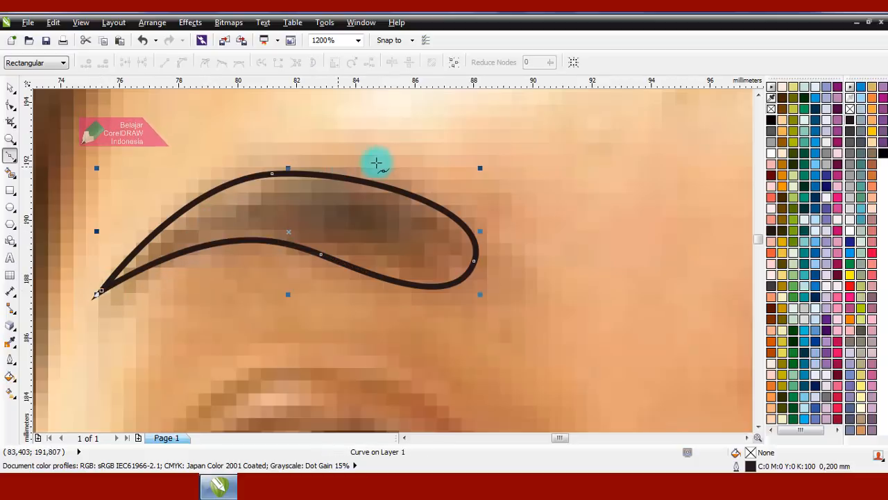
Fill the eyebrow curve on the photo's left side with black and set its outline width to None
{"action": "left_click", "coordinate": [850, 123]}
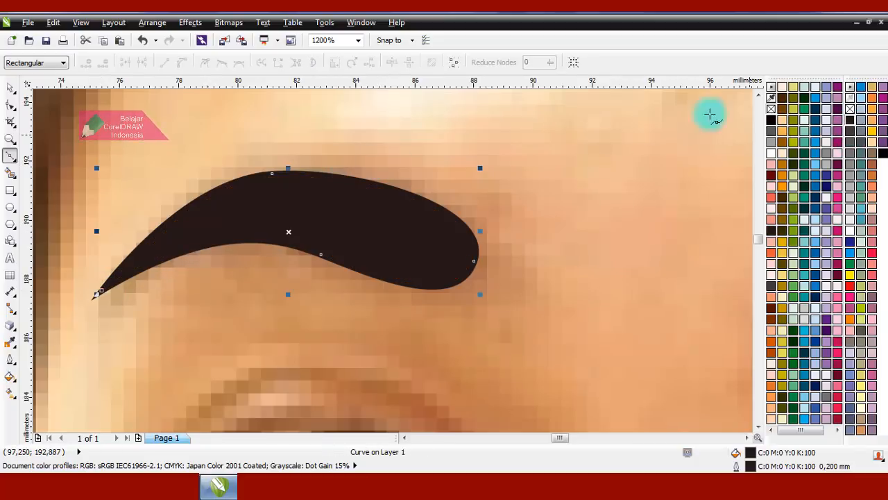
{"action": "left_click", "coordinate": [8, 90]}
{"action": "left_click", "coordinate": [592, 62]}
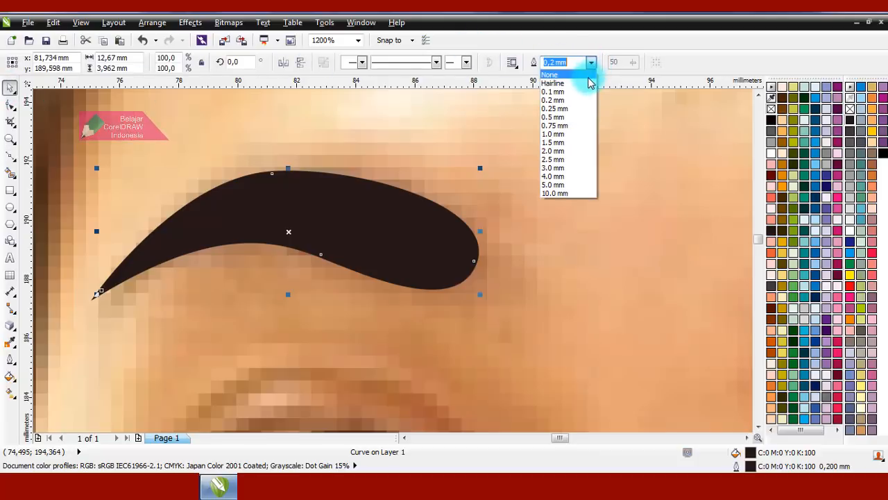
{"action": "left_click", "coordinate": [588, 76]}
{"action": "scroll", "coordinate": [402, 185], "scroll_direction": "down", "scroll_amount": 5}
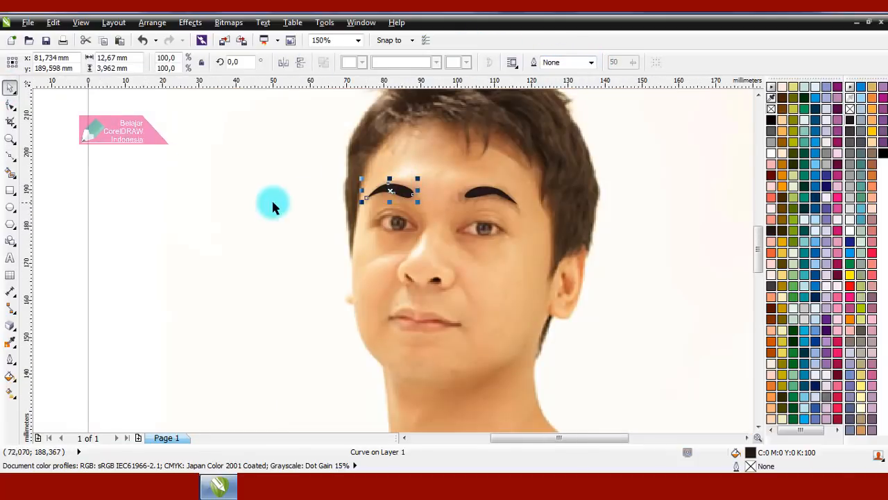
{"action": "left_click", "coordinate": [272, 210]}
Draw a circle about 2.2 mm in diameter over the pupil of the eye on the photo's left side
{"action": "scroll", "coordinate": [475, 227], "scroll_direction": "up", "scroll_amount": 2}
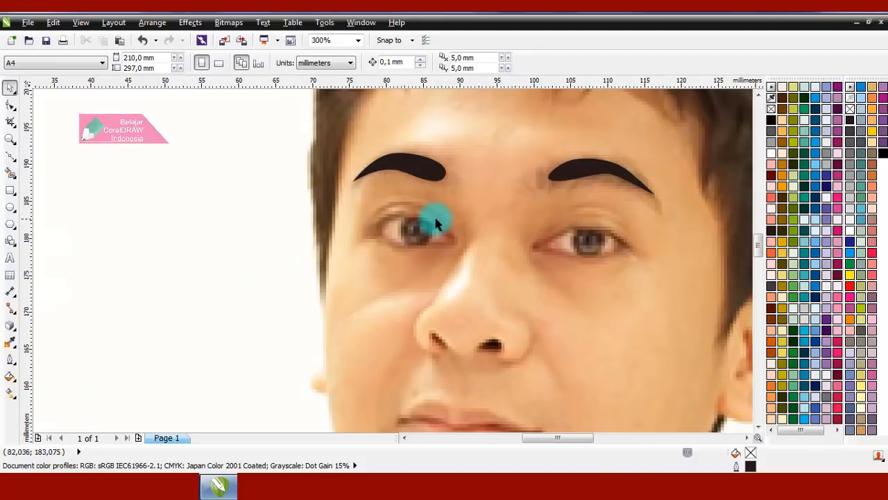
{"action": "left_click", "coordinate": [15, 213]}
{"action": "left_click", "coordinate": [51, 205]}
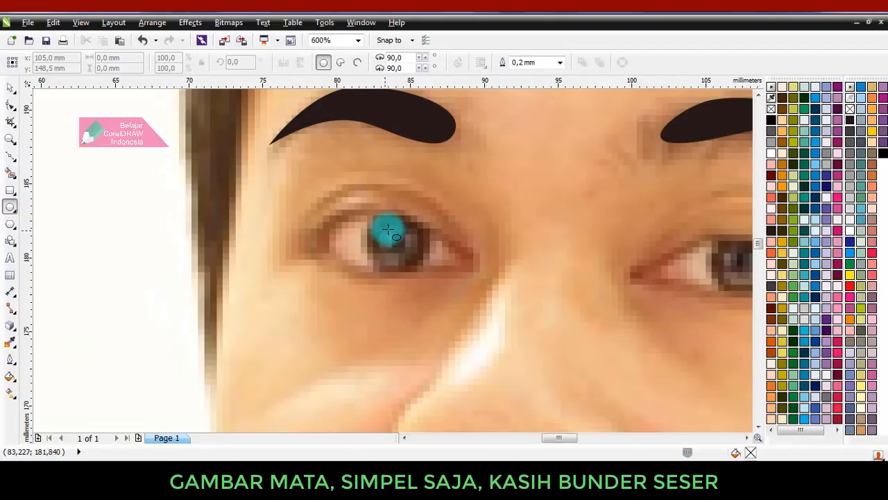
{"action": "scroll", "coordinate": [388, 233], "scroll_direction": "up", "scroll_amount": 1}
{"action": "left_click_drag", "start_coordinate": [358, 214], "coordinate": [415, 277]}
{"action": "scroll", "coordinate": [208, 203], "scroll_direction": "down", "scroll_amount": 2}
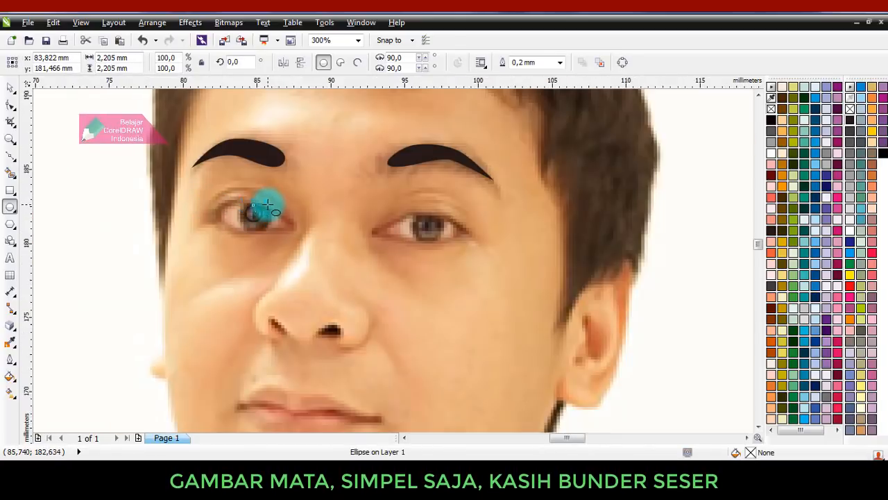
{"action": "scroll", "coordinate": [268, 203], "scroll_direction": "up", "scroll_amount": 1}
{"action": "key", "text": "space"}
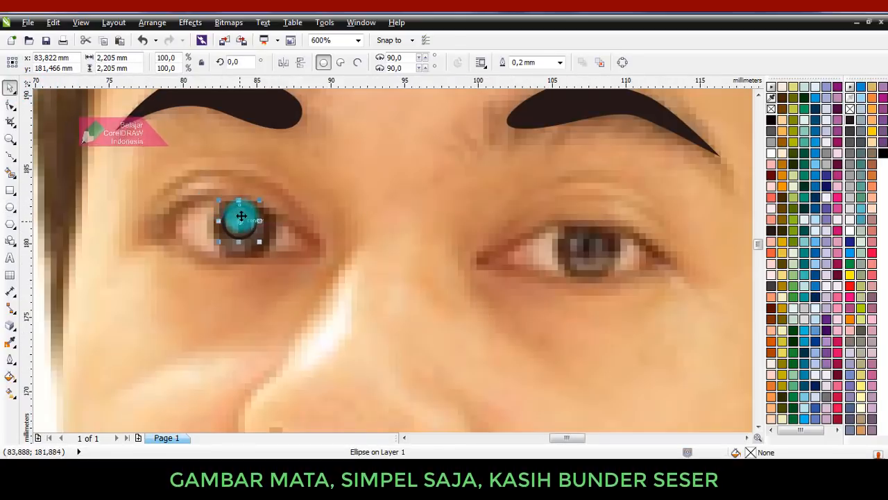
Copy and paste the pupil circle, and place one of the two over the pupil on the photo's right side
{"action": "right_click", "coordinate": [238, 217]}
{"action": "left_click", "coordinate": [293, 133]}
{"action": "scroll", "coordinate": [324, 181], "scroll_direction": "down", "scroll_amount": 2}
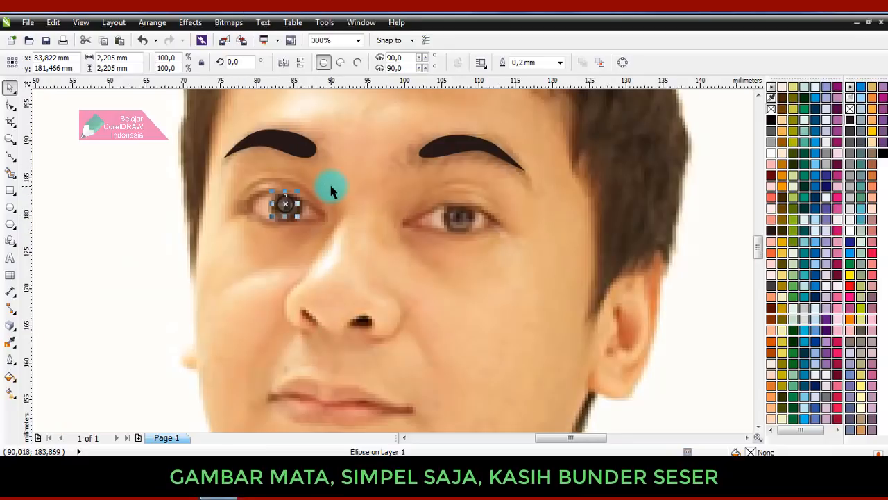
{"action": "right_click", "coordinate": [680, 198]}
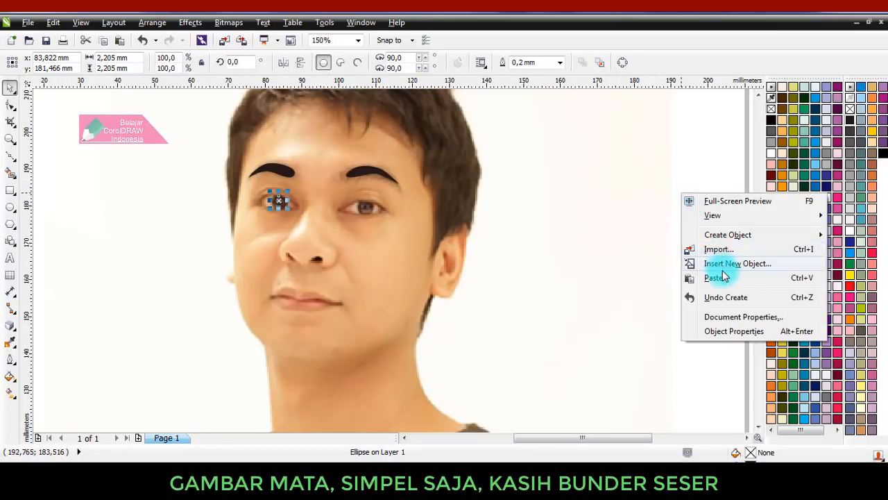
{"action": "left_click", "coordinate": [715, 277]}
{"action": "scroll", "coordinate": [307, 178], "scroll_direction": "up", "scroll_amount": 1}
{"action": "scroll", "coordinate": [288, 198], "scroll_direction": "up", "scroll_amount": 1}
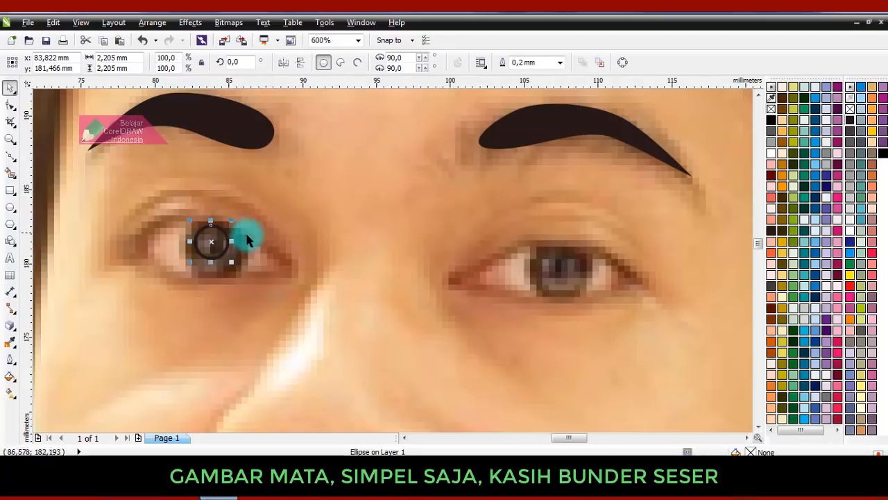
{"action": "left_click_drag", "start_coordinate": [212, 240], "coordinate": [556, 262]}
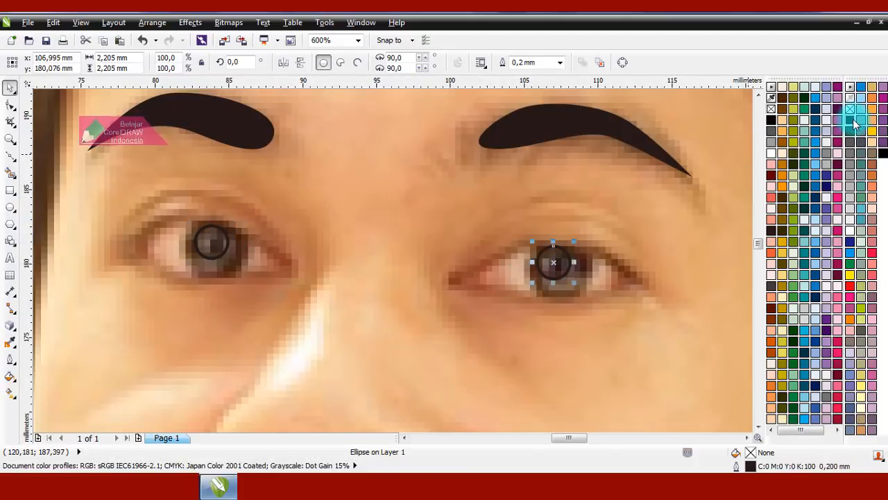
Fill both pupil circles with black and set their outline width to None
{"action": "left_click", "coordinate": [560, 63]}
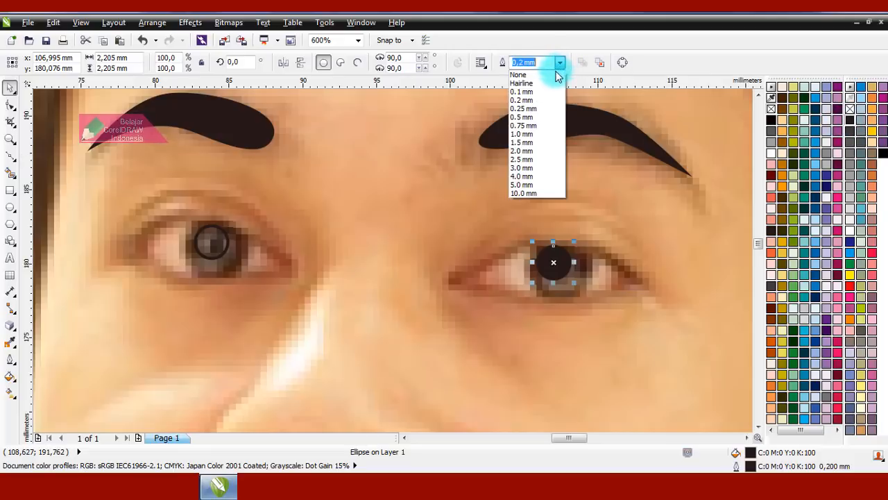
{"action": "left_click", "coordinate": [531, 74]}
{"action": "left_click", "coordinate": [211, 241]}
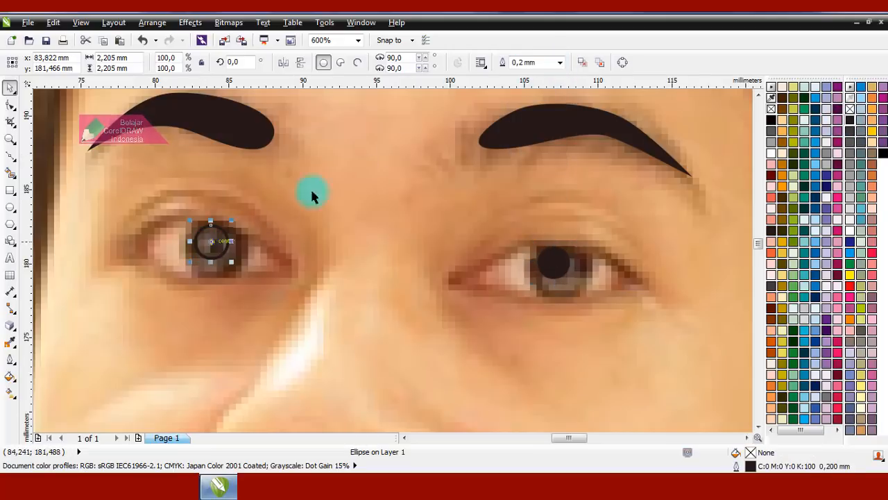
{"action": "left_click", "coordinate": [560, 63]}
{"action": "left_click", "coordinate": [526, 75]}
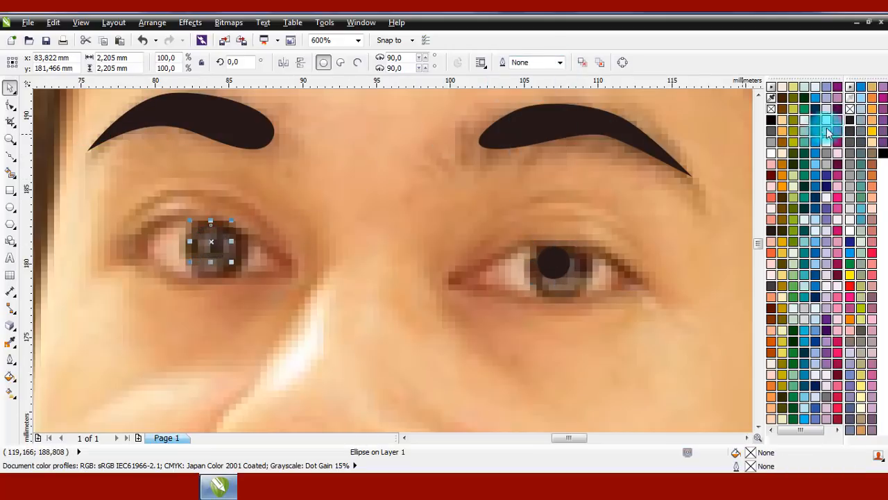
{"action": "left_click", "coordinate": [852, 128]}
{"action": "scroll", "coordinate": [347, 233], "scroll_direction": "down", "scroll_amount": 4}
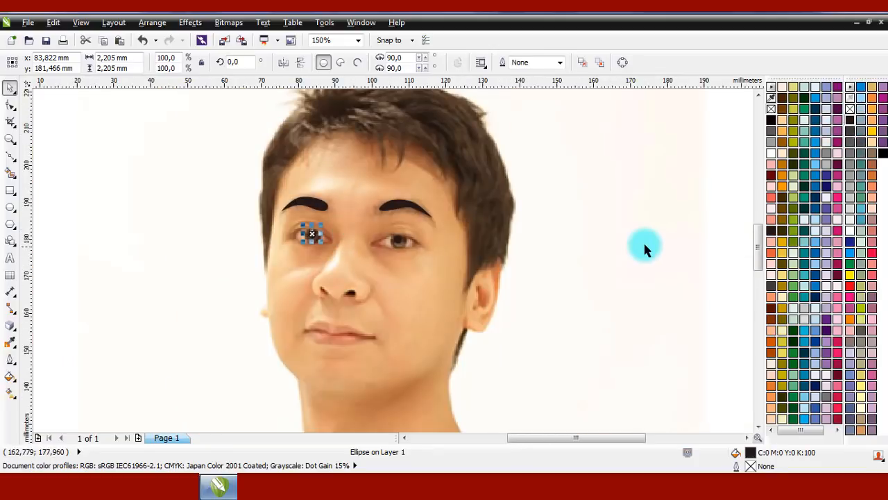
{"action": "left_click", "coordinate": [645, 245]}
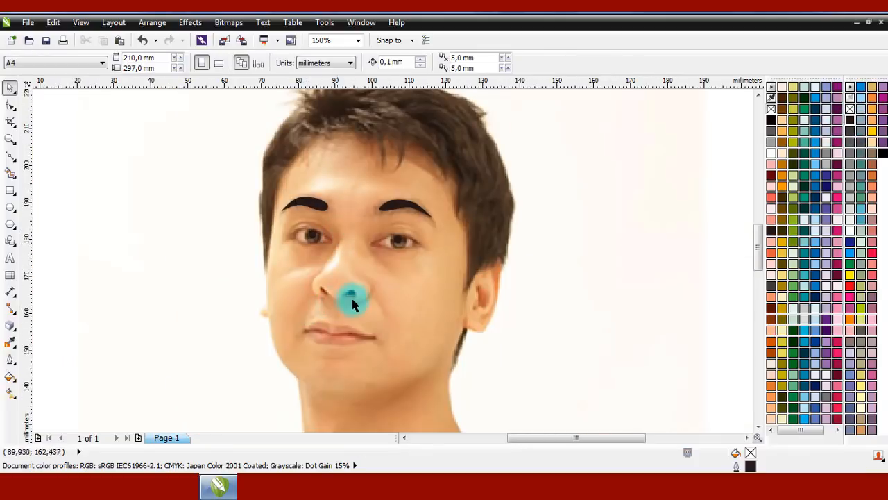
Trace the nostril on the photo's right side as a closed Bézier curve about 3.5 mm wide and 1.8 mm high
{"action": "scroll", "coordinate": [352, 296], "scroll_direction": "up", "scroll_amount": 8}
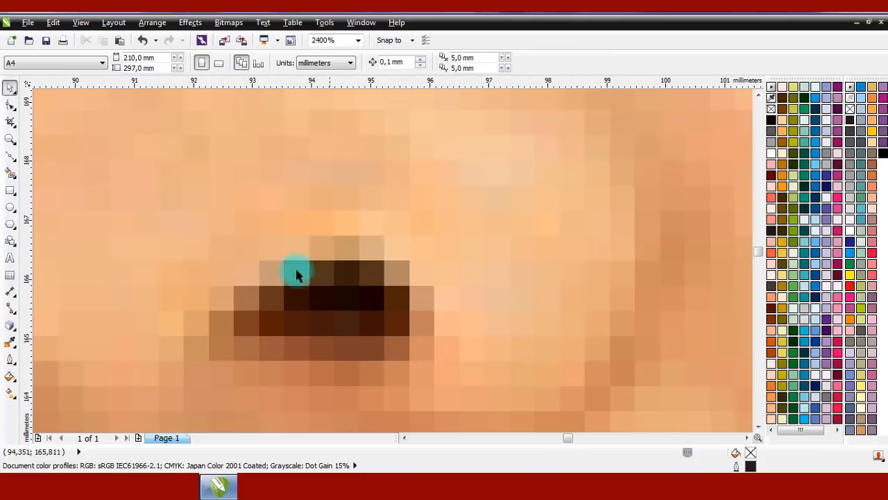
{"action": "left_click", "coordinate": [14, 157]}
{"action": "scroll", "coordinate": [297, 287], "scroll_direction": "down", "scroll_amount": 4}
{"action": "scroll", "coordinate": [293, 288], "scroll_direction": "up", "scroll_amount": 2}
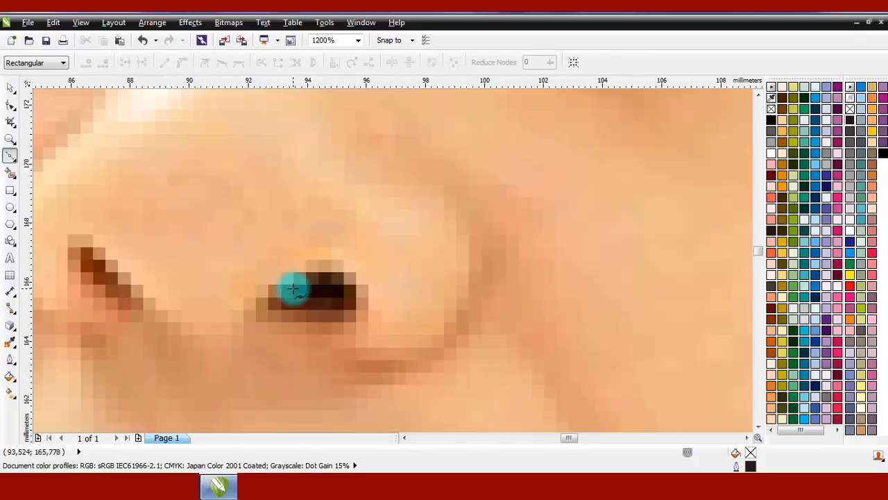
{"action": "left_click", "coordinate": [268, 299]}
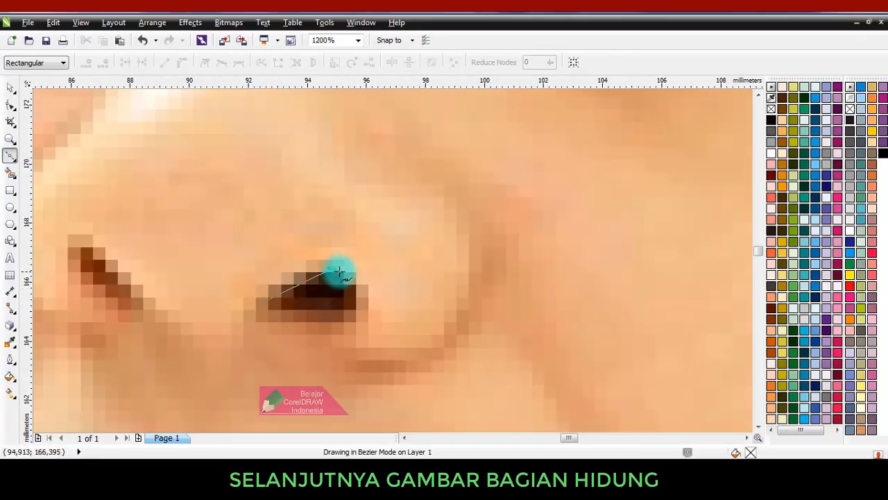
{"action": "left_click_drag", "start_coordinate": [358, 279], "coordinate": [359, 280]}
{"action": "left_click_drag", "start_coordinate": [351, 319], "coordinate": [331, 325]}
{"action": "left_click_drag", "start_coordinate": [259, 304], "coordinate": [316, 300]}
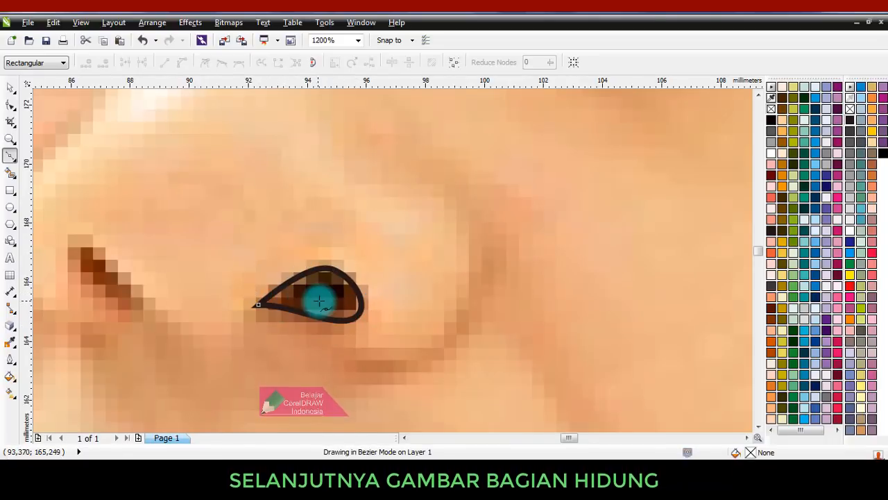
Fill the traced nostril curve with black and set its outline width to None
{"action": "left_click", "coordinate": [851, 120]}
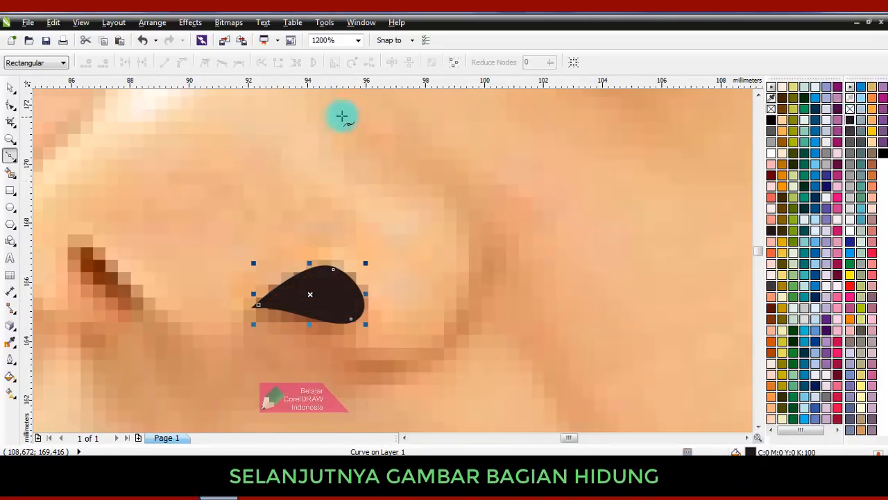
{"action": "left_click", "coordinate": [12, 88]}
{"action": "left_click", "coordinate": [590, 62]}
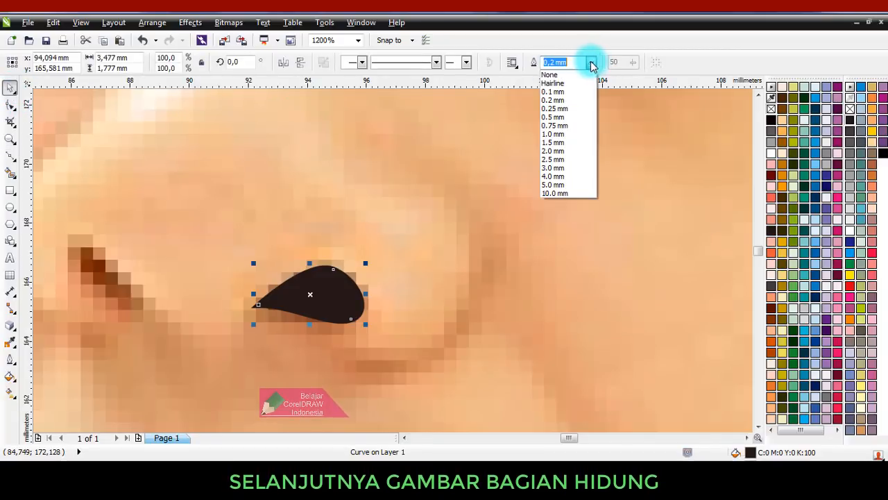
{"action": "left_click", "coordinate": [582, 75]}
{"action": "scroll", "coordinate": [493, 218], "scroll_direction": "down", "scroll_amount": 3}
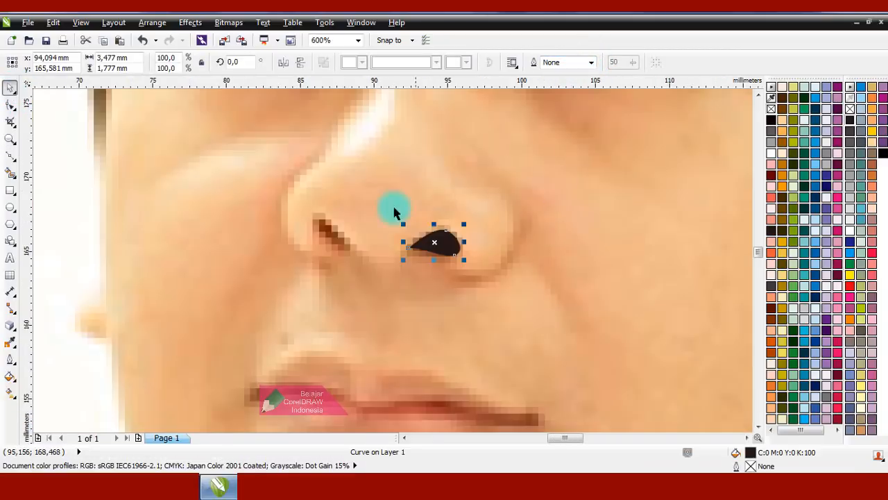
Draw a straight diagonal Bézier line along the nostril on the photo's left side, about 1.8 mm wide and 1.8 mm high
{"action": "scroll", "coordinate": [388, 222], "scroll_direction": "up", "scroll_amount": 3}
{"action": "left_click", "coordinate": [11, 156]}
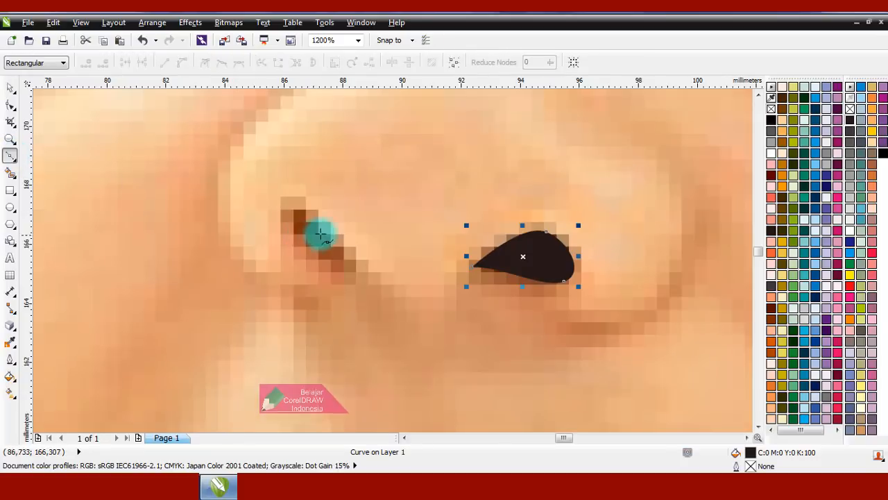
{"action": "left_click", "coordinate": [342, 266]}
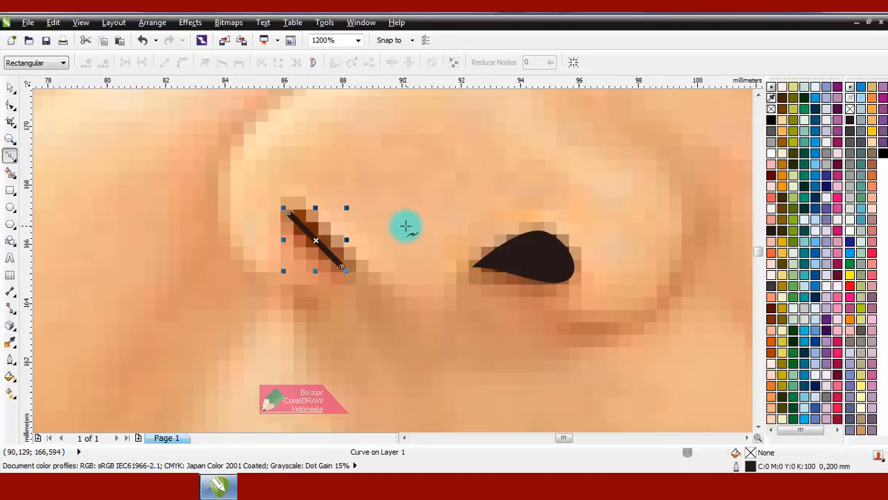
{"action": "left_click", "coordinate": [13, 88]}
{"action": "scroll", "coordinate": [291, 203], "scroll_direction": "down", "scroll_amount": 4}
{"action": "key", "text": "Escape"}
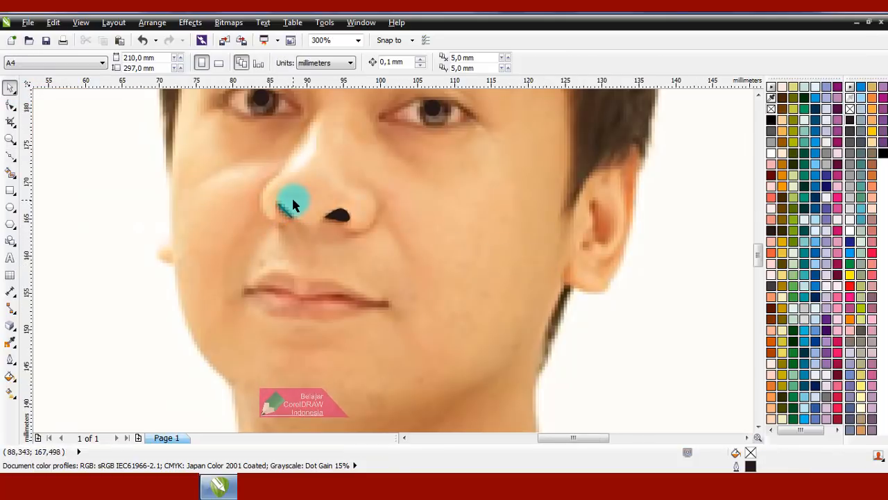
Show the object properties and give the diagonal nostril line a 0.75 mm outline with round line caps
{"action": "scroll", "coordinate": [292, 202], "scroll_direction": "up", "scroll_amount": 2}
{"action": "right_click", "coordinate": [332, 189]}
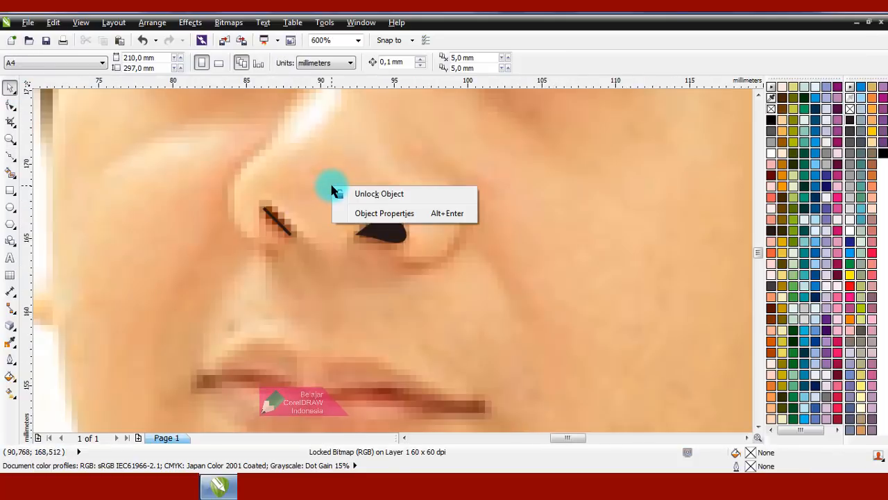
{"action": "left_click", "coordinate": [374, 215]}
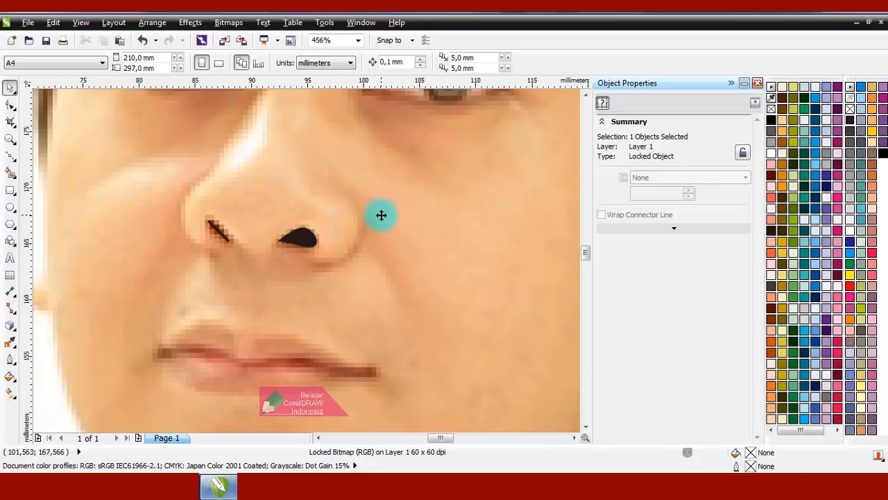
{"action": "left_click", "coordinate": [224, 241]}
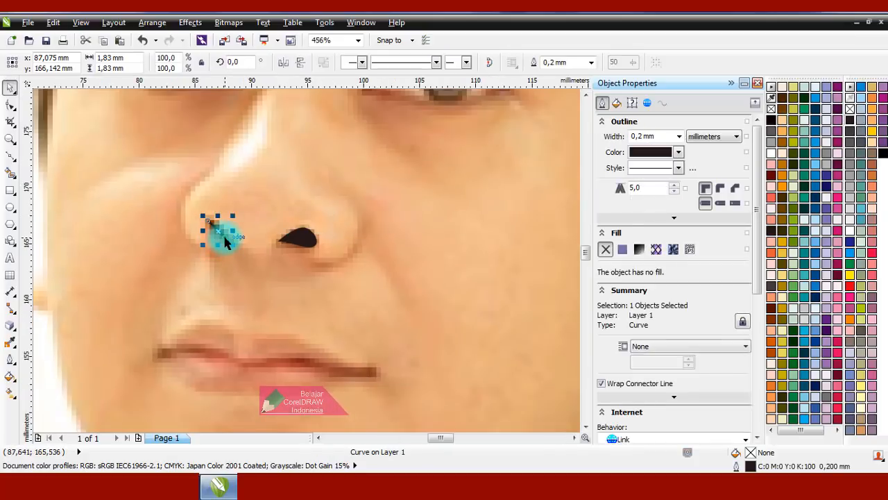
{"action": "left_click", "coordinate": [679, 137]}
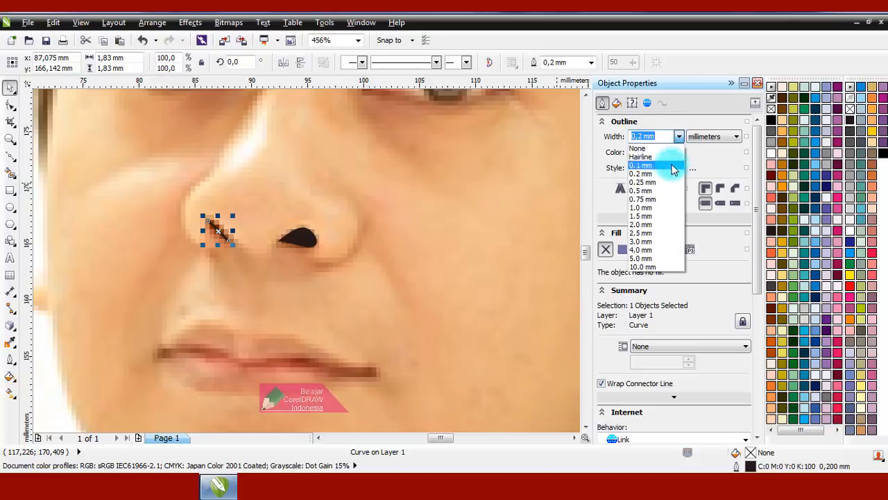
{"action": "left_click", "coordinate": [666, 201]}
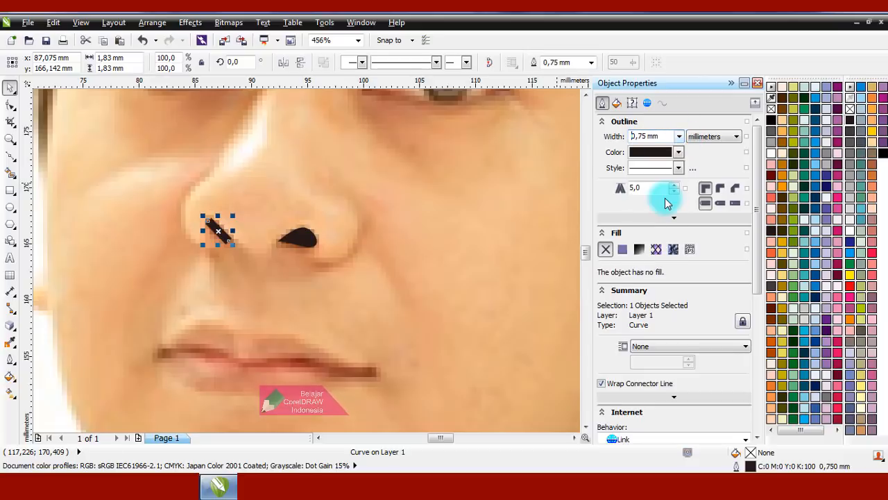
{"action": "left_click", "coordinate": [718, 204]}
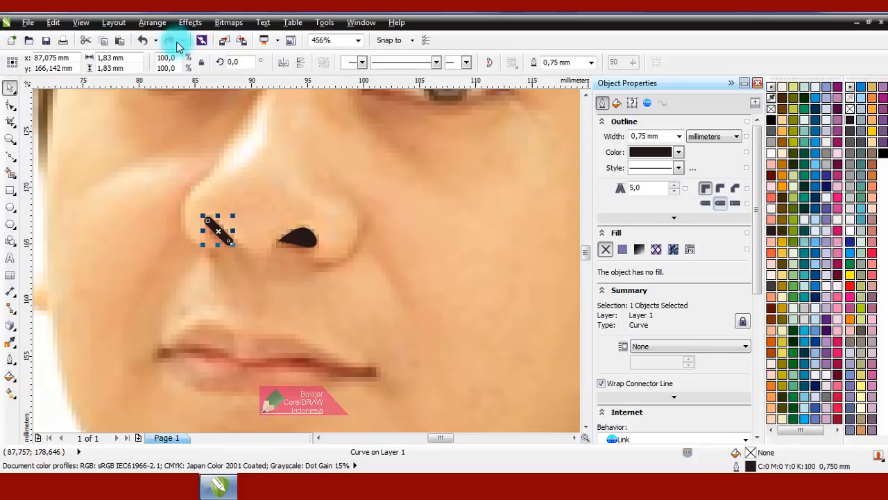
Convert the diagonal nostril line's outline to an object and deselect it
{"action": "left_click", "coordinate": [151, 22]}
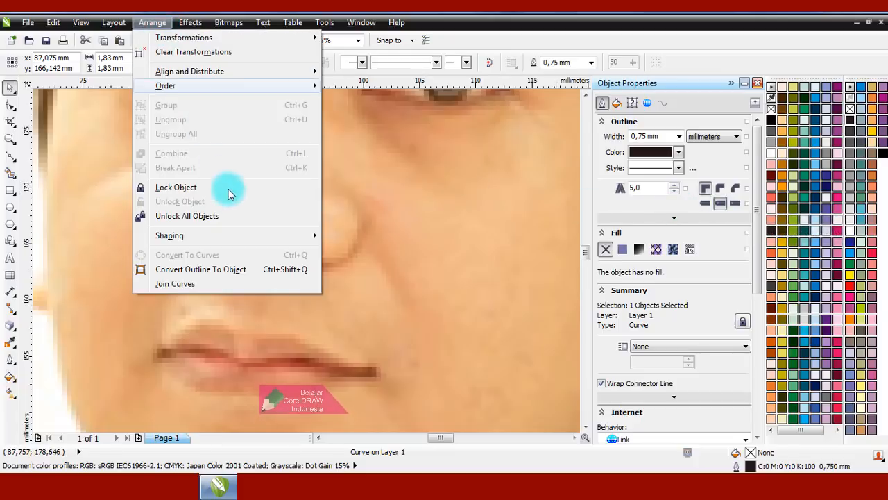
{"action": "left_click", "coordinate": [245, 272]}
{"action": "key", "text": "Escape"}
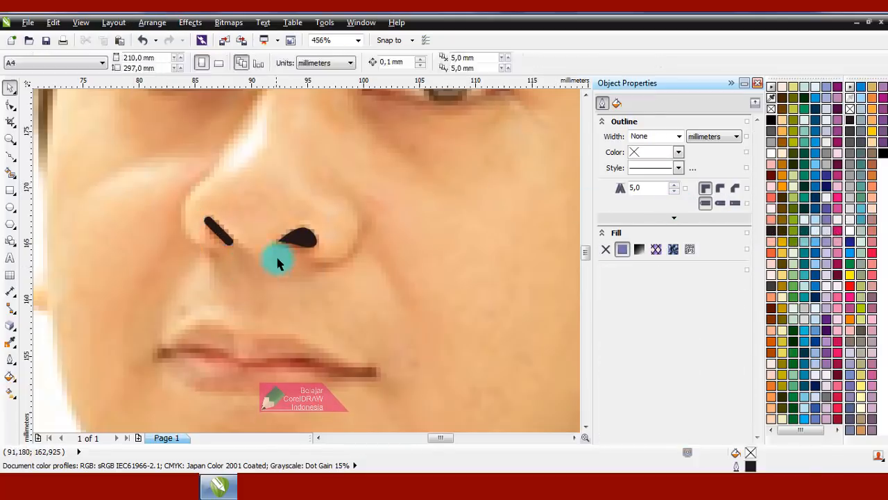
Trace the line between the lips as an open wavy Bézier curve about 18 mm wide, from one mouth corner to the other
{"action": "scroll", "coordinate": [283, 239], "scroll_direction": "down", "scroll_amount": 3}
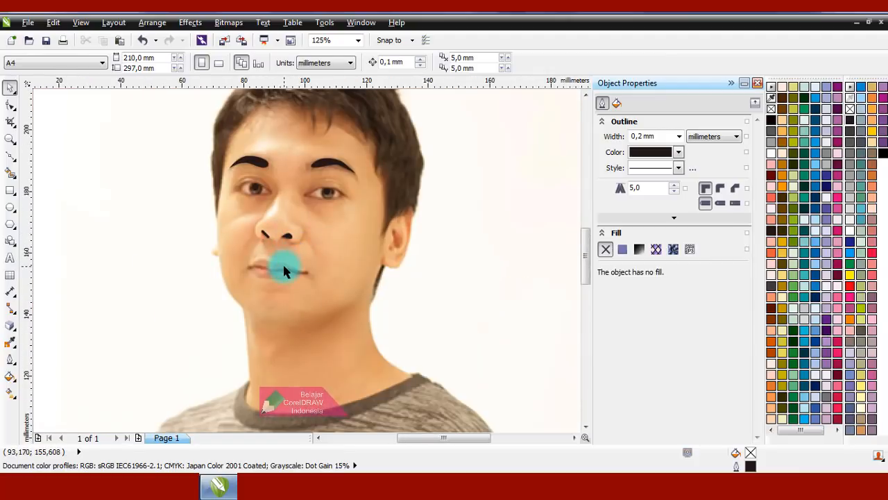
{"action": "scroll", "coordinate": [283, 262], "scroll_direction": "up", "scroll_amount": 1}
{"action": "scroll", "coordinate": [260, 268], "scroll_direction": "up", "scroll_amount": 2}
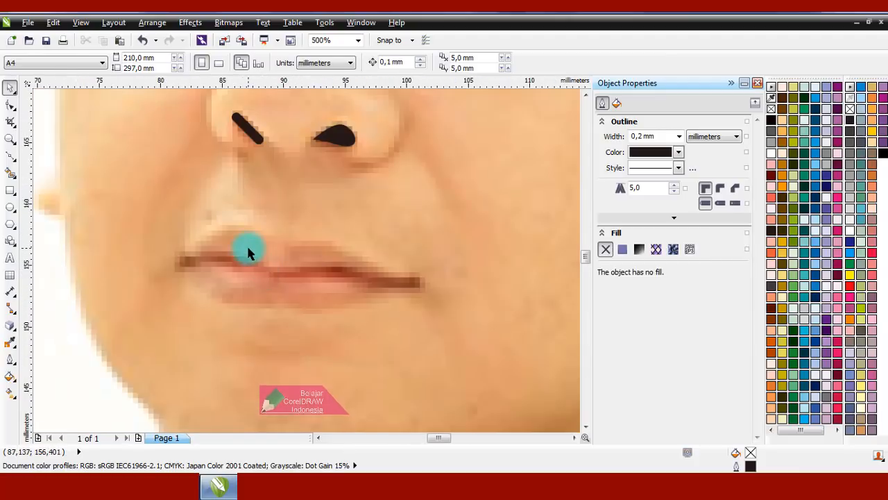
{"action": "left_click", "coordinate": [17, 161]}
{"action": "left_click", "coordinate": [42, 182]}
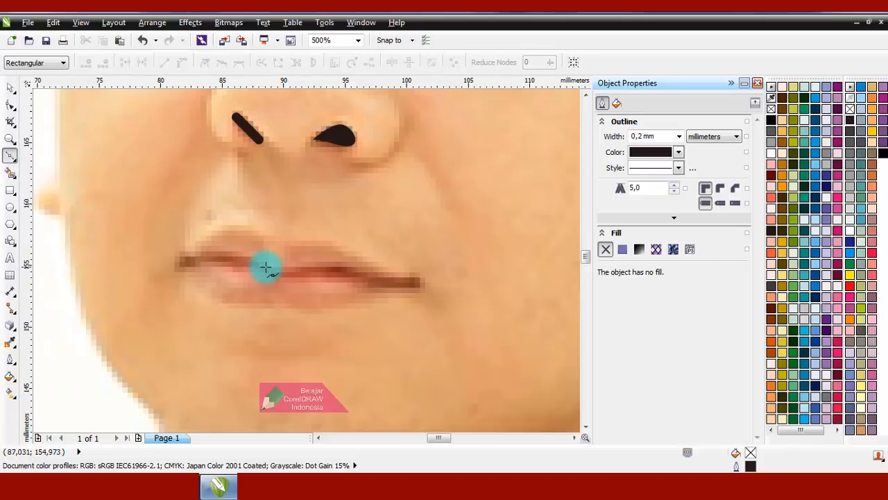
{"action": "scroll", "coordinate": [266, 267], "scroll_direction": "up", "scroll_amount": 1}
{"action": "left_click", "coordinate": [104, 259]}
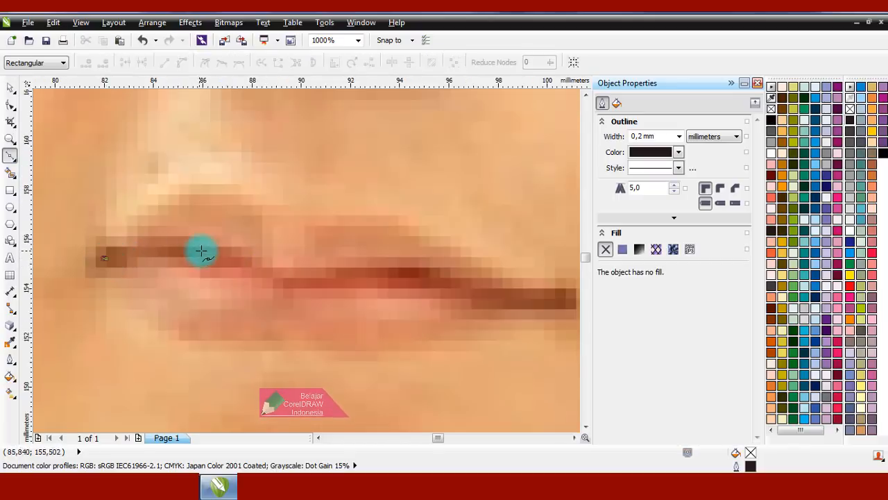
{"action": "left_click_drag", "start_coordinate": [252, 268], "coordinate": [252, 269]}
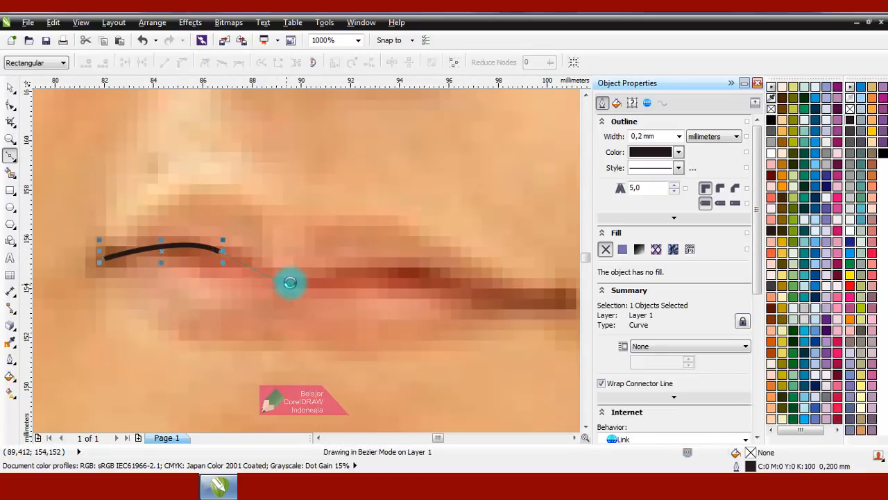
{"action": "left_click", "coordinate": [288, 283]}
{"action": "left_click_drag", "start_coordinate": [401, 271], "coordinate": [457, 273]}
{"action": "scroll", "coordinate": [290, 253], "scroll_direction": "down", "scroll_amount": 1}
{"action": "scroll", "coordinate": [429, 274], "scroll_direction": "up", "scroll_amount": 1}
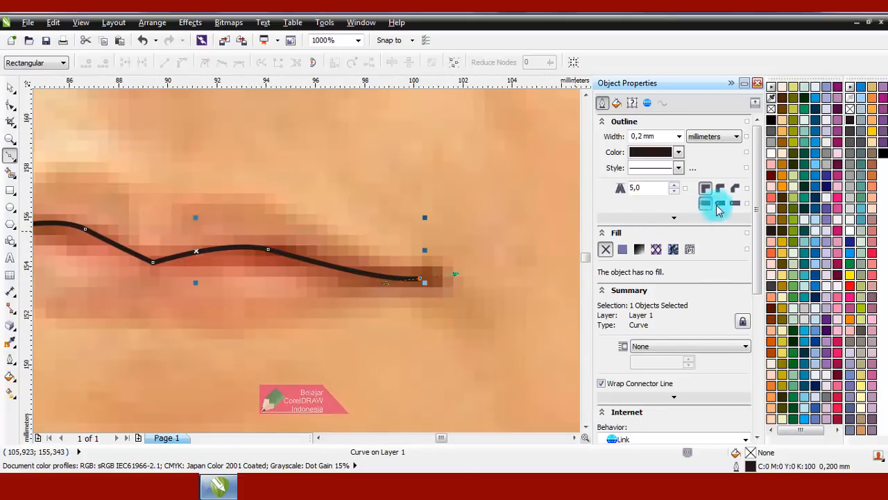
Set the mouth line's outline width to 0.75 mm with round line caps and deselect it
{"action": "left_click", "coordinate": [679, 136]}
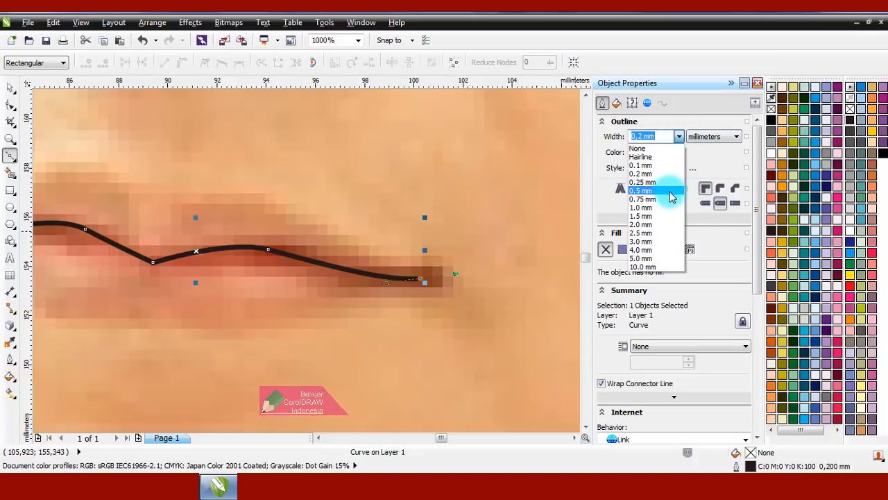
{"action": "left_click", "coordinate": [671, 199]}
{"action": "scroll", "coordinate": [331, 211], "scroll_direction": "down", "scroll_amount": 3}
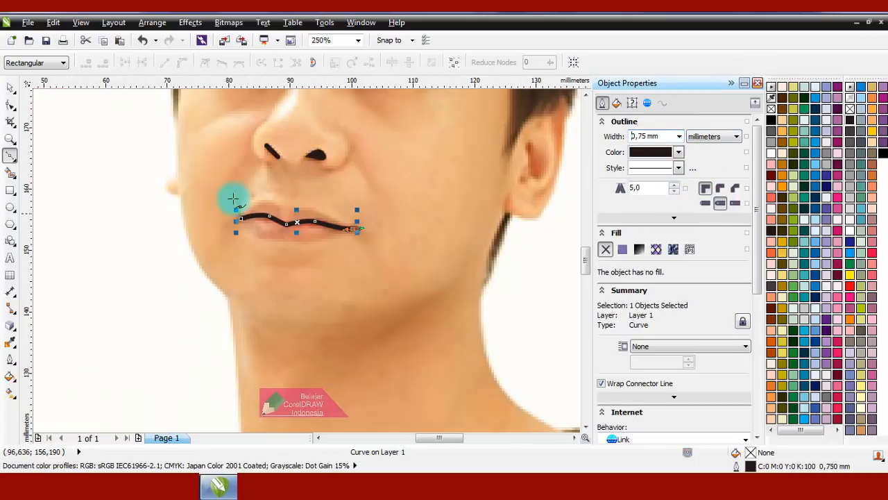
{"action": "left_click", "coordinate": [11, 88]}
{"action": "key", "text": "Escape"}
Draw a short, slightly sagging Bézier curve about 6 mm wide just below the lower lip
{"action": "scroll", "coordinate": [256, 220], "scroll_direction": "down", "scroll_amount": 1}
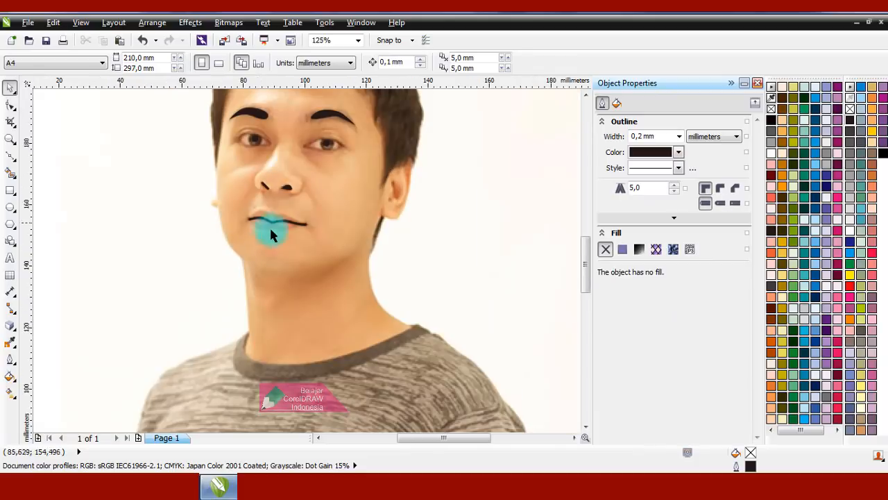
{"action": "scroll", "coordinate": [278, 232], "scroll_direction": "up", "scroll_amount": 2}
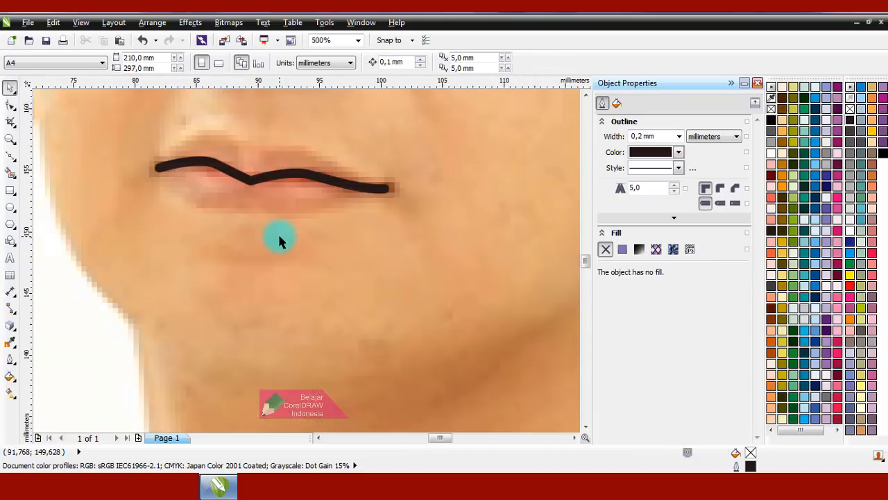
{"action": "left_click", "coordinate": [10, 155]}
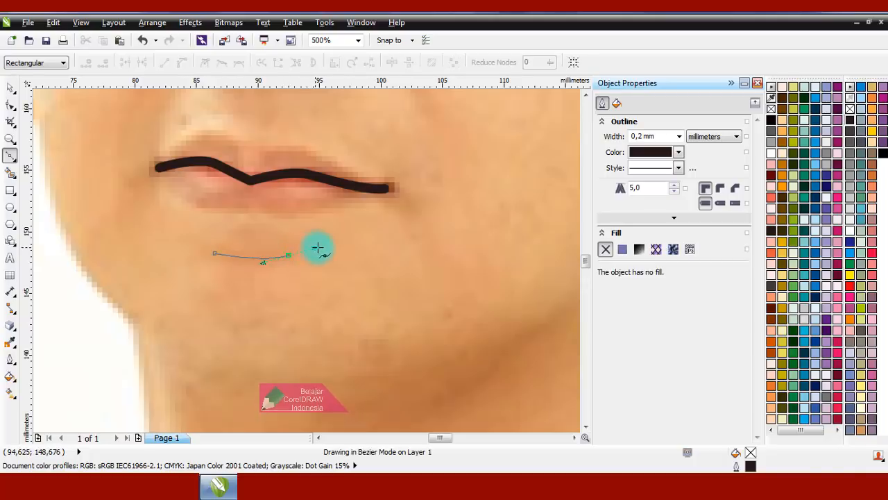
{"action": "left_click_drag", "start_coordinate": [318, 247], "coordinate": [316, 248]}
Give the short curve under the lower lip round line caps and a 0.75 mm outline width
{"action": "left_click", "coordinate": [722, 204]}
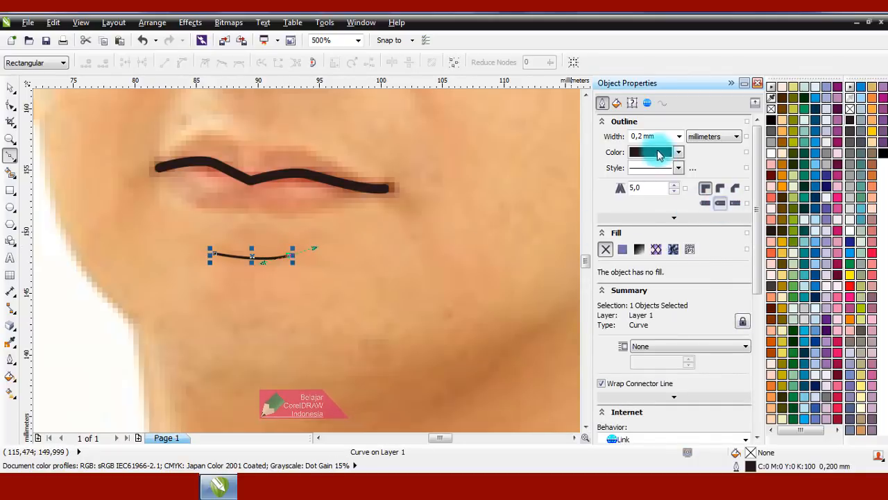
{"action": "left_click", "coordinate": [679, 137]}
{"action": "left_click", "coordinate": [673, 201]}
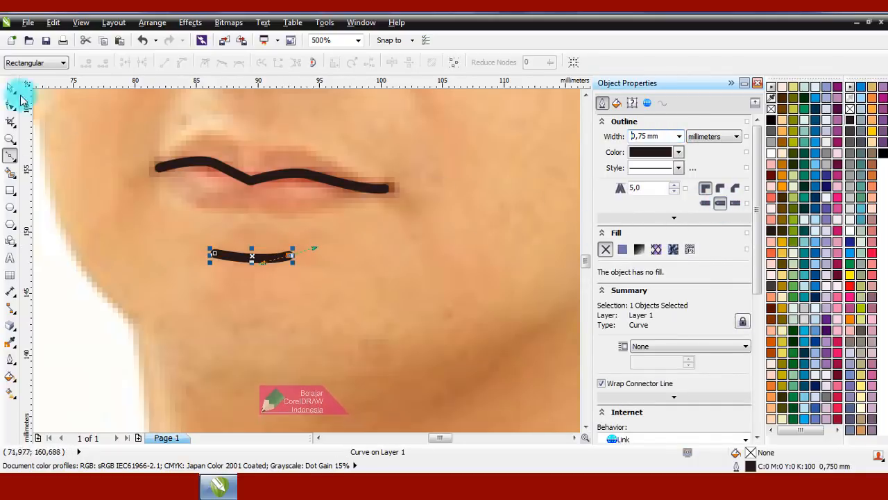
{"action": "left_click", "coordinate": [9, 88]}
{"action": "left_click", "coordinate": [212, 216]}
Convert the outlines of both the mouth line and the short curve below it to objects
{"action": "scroll", "coordinate": [285, 241], "scroll_direction": "down", "scroll_amount": 2}
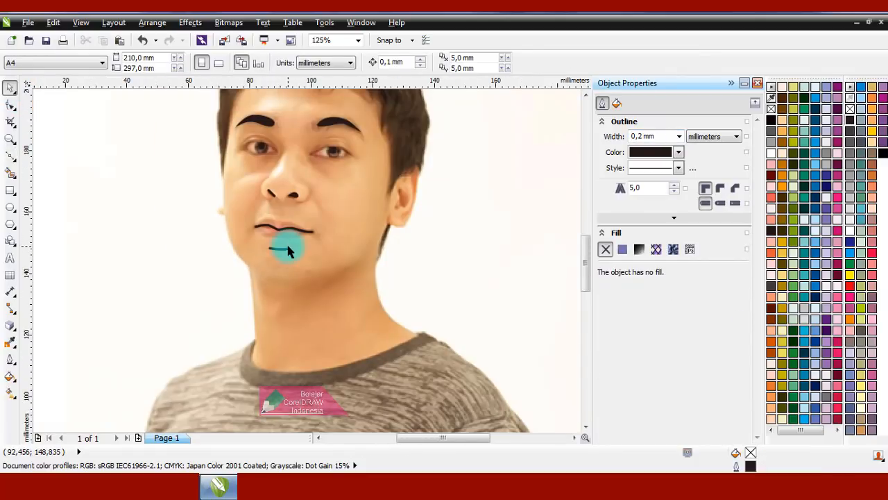
{"action": "left_click_drag", "start_coordinate": [173, 199], "coordinate": [362, 268]}
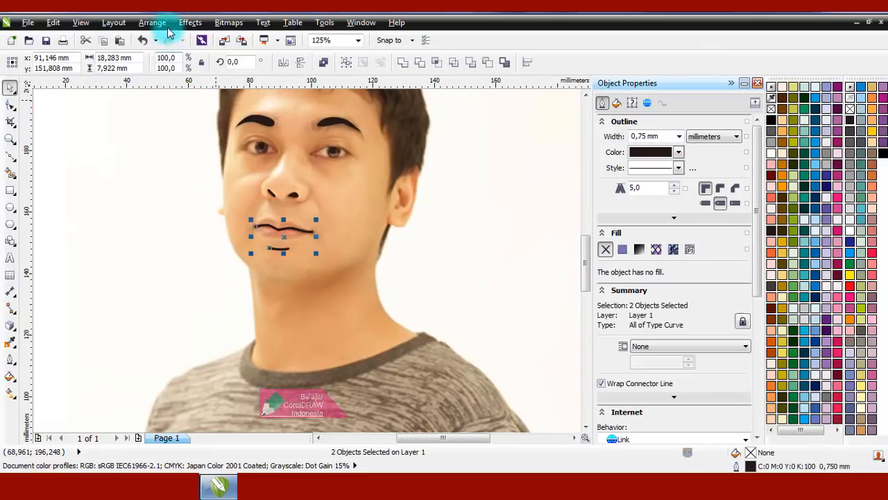
{"action": "left_click", "coordinate": [162, 24]}
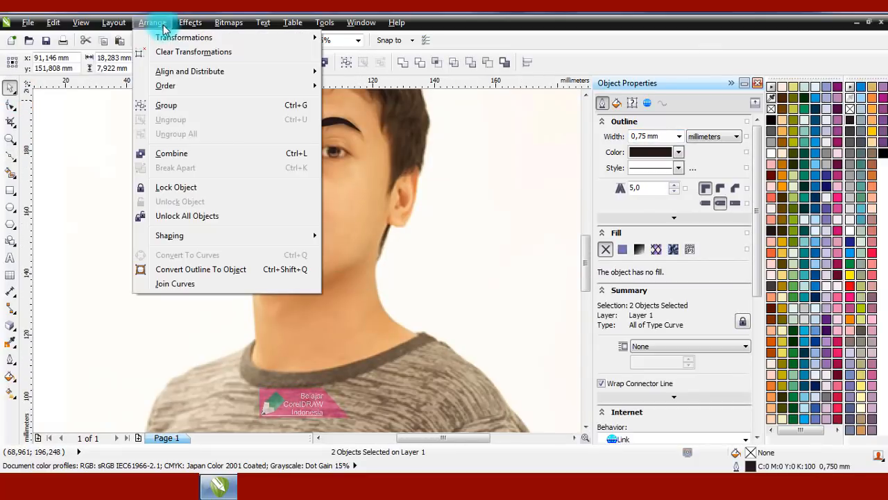
{"action": "left_click", "coordinate": [266, 272]}
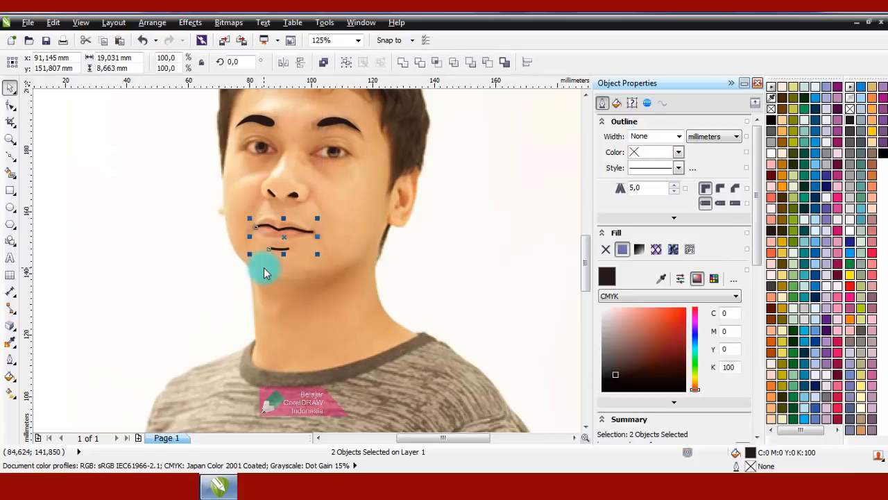
{"action": "left_click", "coordinate": [441, 241]}
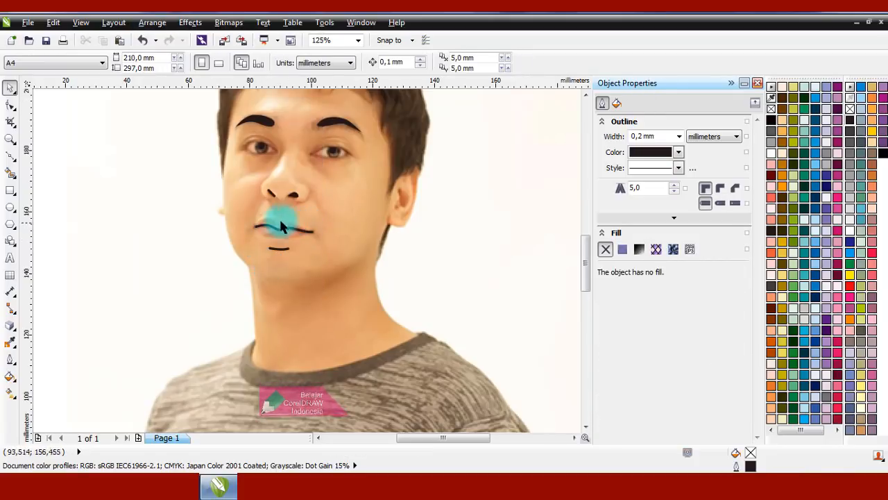
Start a Bézier face outline at the hairline on the photo's left side and trace it down the cheek to the jaw
{"action": "scroll", "coordinate": [227, 204], "scroll_direction": "down", "scroll_amount": 1}
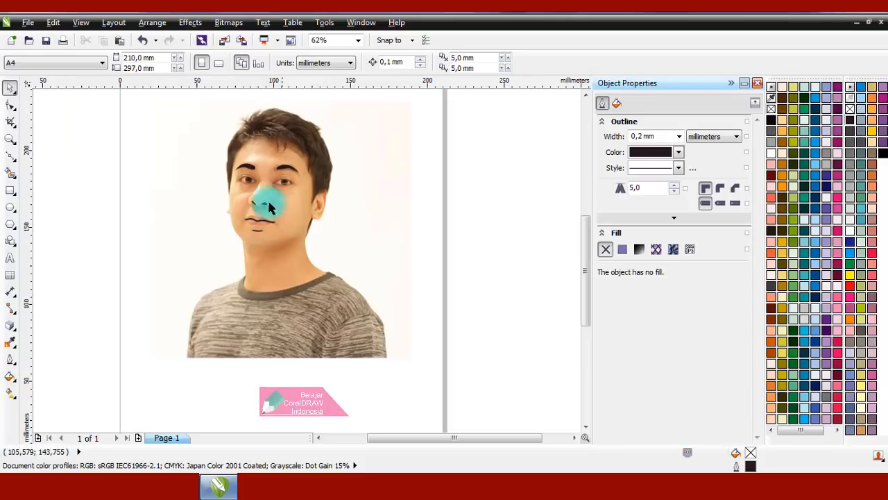
{"action": "left_click", "coordinate": [10, 156]}
{"action": "scroll", "coordinate": [232, 199], "scroll_direction": "up", "scroll_amount": 2}
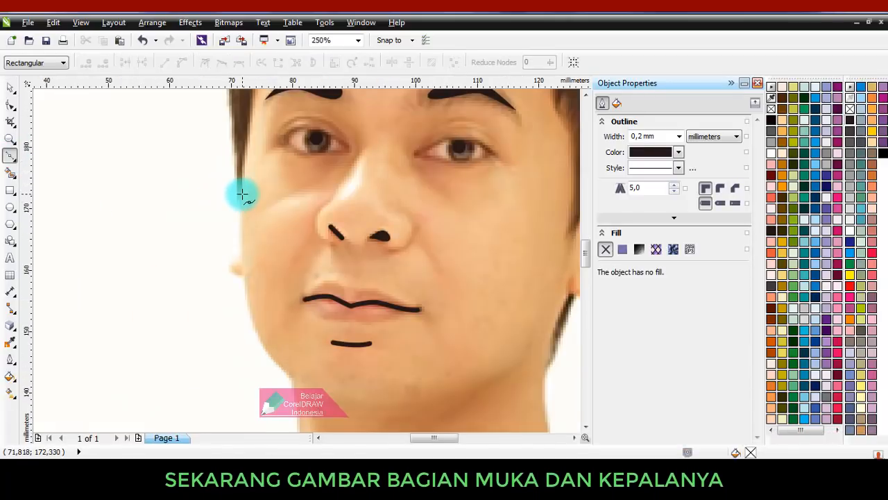
{"action": "left_click", "coordinate": [233, 144]}
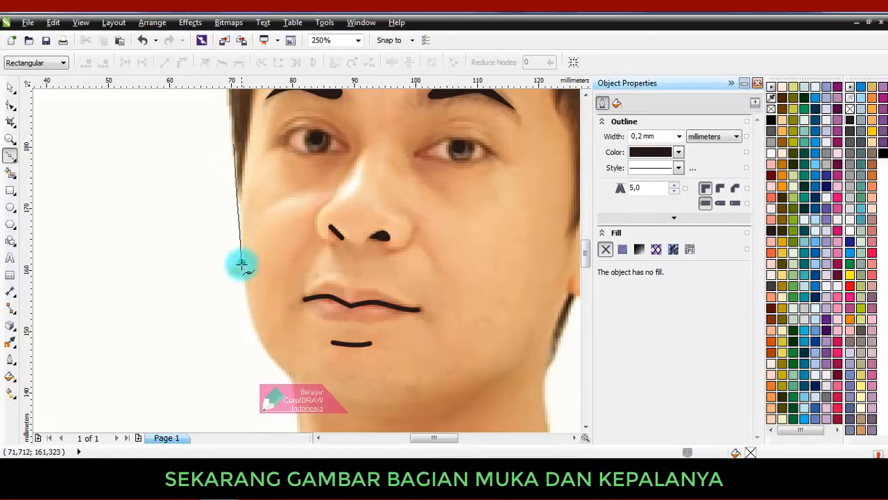
{"action": "left_click_drag", "start_coordinate": [241, 271], "coordinate": [241, 271]}
{"action": "scroll", "coordinate": [281, 354], "scroll_direction": "up", "scroll_amount": 2}
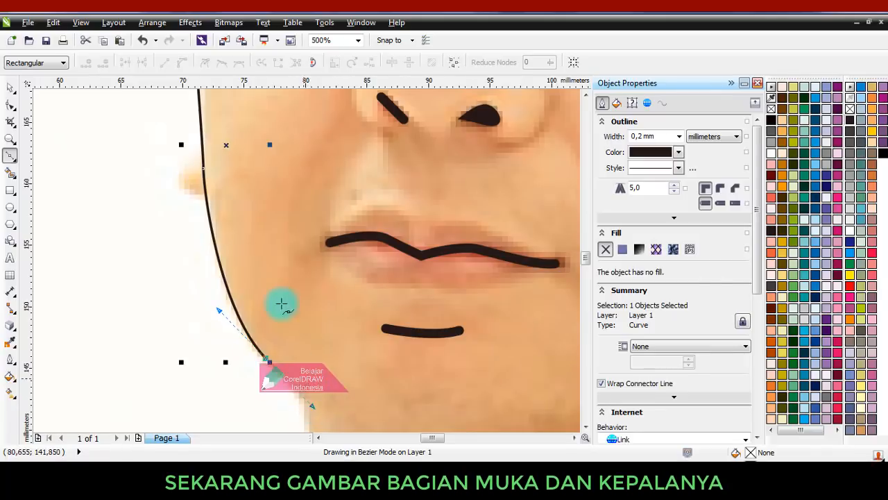
Continue the face outline under the chin and up the jaw on the photo's right side to the base of the earlobe
{"action": "scroll", "coordinate": [281, 303], "scroll_direction": "down", "scroll_amount": 2}
{"action": "scroll", "coordinate": [360, 360], "scroll_direction": "up", "scroll_amount": 2}
{"action": "left_click_drag", "start_coordinate": [399, 363], "coordinate": [495, 351]}
{"action": "scroll", "coordinate": [259, 282], "scroll_direction": "down", "scroll_amount": 2}
{"action": "scroll", "coordinate": [452, 276], "scroll_direction": "up", "scroll_amount": 2}
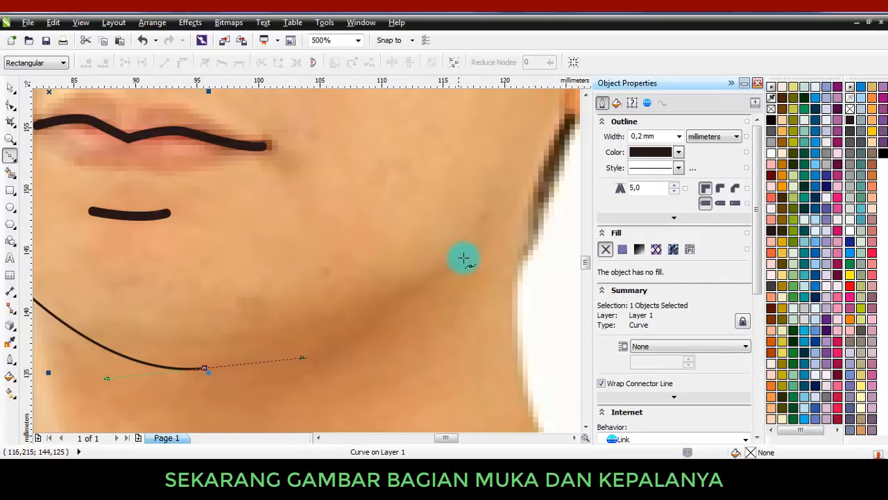
{"action": "left_click_drag", "start_coordinate": [498, 220], "coordinate": [497, 222]}
{"action": "scroll", "coordinate": [371, 278], "scroll_direction": "down", "scroll_amount": 2}
{"action": "scroll", "coordinate": [446, 231], "scroll_direction": "up", "scroll_amount": 2}
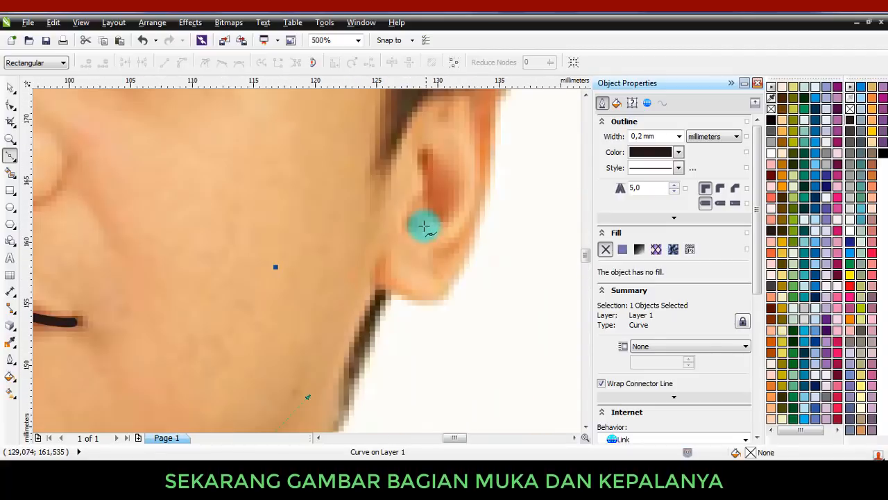
{"action": "left_click_drag", "start_coordinate": [374, 277], "coordinate": [421, 297]}
{"action": "scroll", "coordinate": [421, 297], "scroll_direction": "down", "scroll_amount": 2}
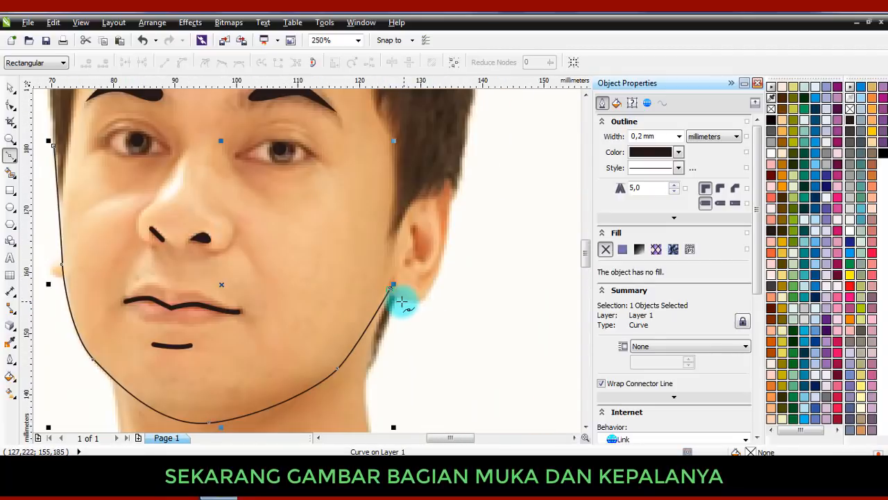
Continue the face outline around the earlobe and up the ear's outer edge to where it meets the hair
{"action": "scroll", "coordinate": [423, 294], "scroll_direction": "up", "scroll_amount": 4}
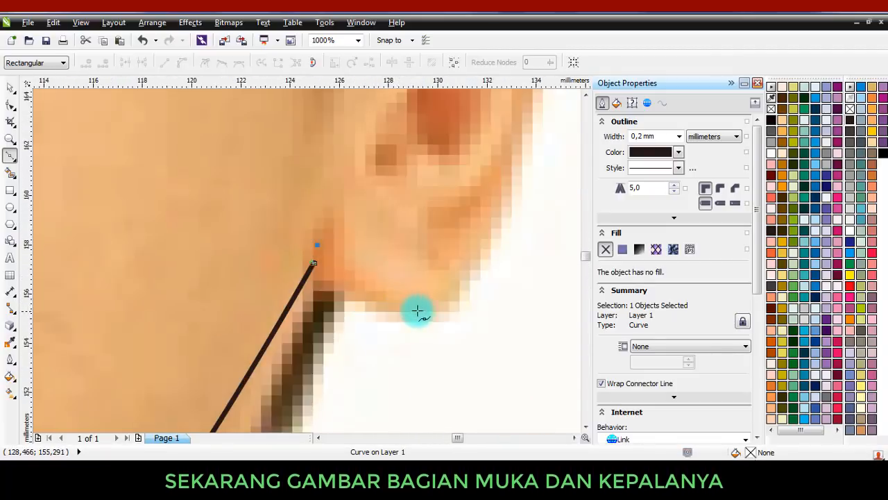
{"action": "left_click_drag", "start_coordinate": [439, 307], "coordinate": [485, 281]}
{"action": "scroll", "coordinate": [329, 308], "scroll_direction": "down", "scroll_amount": 4}
{"action": "scroll", "coordinate": [364, 269], "scroll_direction": "up", "scroll_amount": 2}
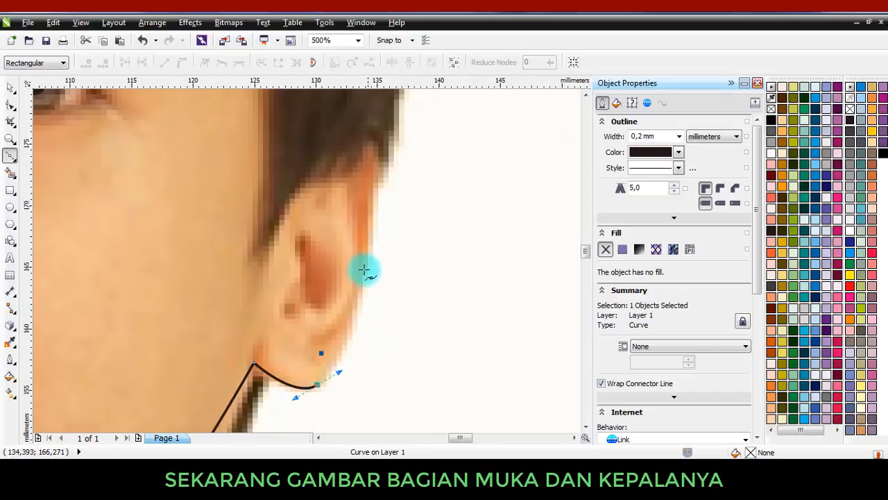
{"action": "left_click_drag", "start_coordinate": [371, 256], "coordinate": [372, 219]}
{"action": "left_click_drag", "start_coordinate": [382, 168], "coordinate": [391, 148]}
Extend the outline from above the ear along the hair's outer edge to the upper curve of the head
{"action": "scroll", "coordinate": [360, 281], "scroll_direction": "down", "scroll_amount": 4}
{"action": "scroll", "coordinate": [368, 229], "scroll_direction": "up", "scroll_amount": 4}
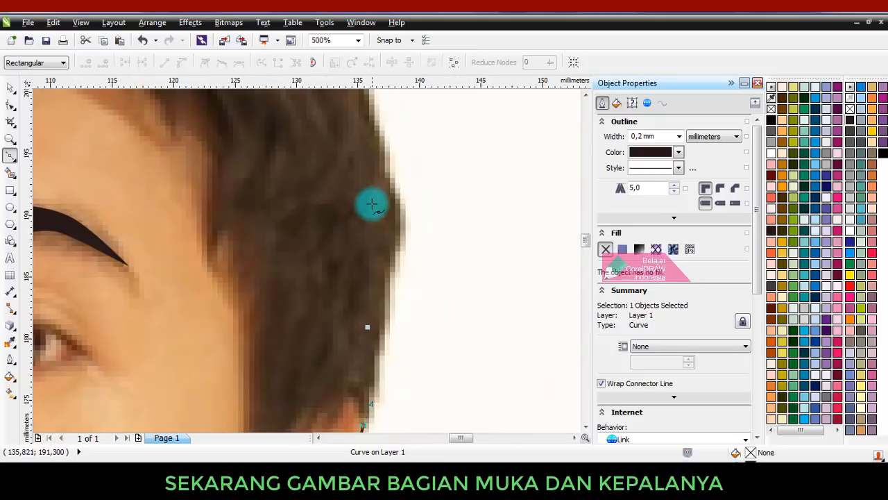
{"action": "left_click_drag", "start_coordinate": [390, 228], "coordinate": [390, 174]}
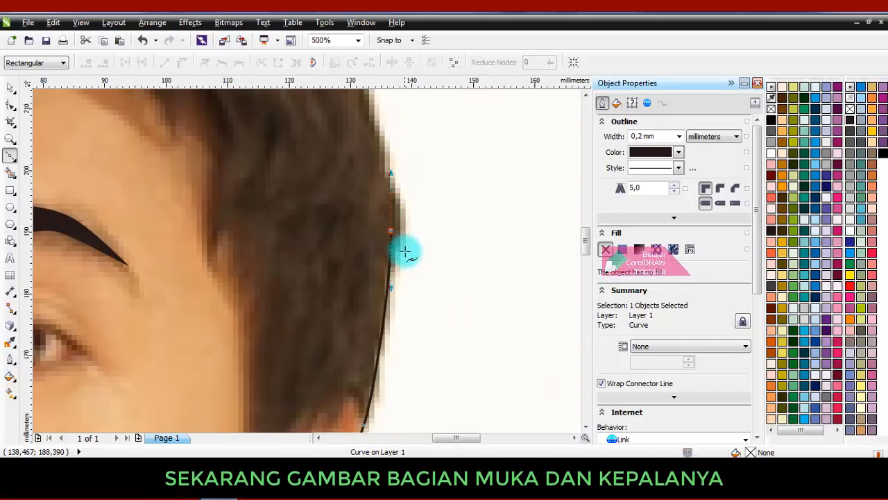
{"action": "scroll", "coordinate": [386, 169], "scroll_direction": "down", "scroll_amount": 4}
{"action": "scroll", "coordinate": [398, 240], "scroll_direction": "up", "scroll_amount": 2}
{"action": "left_click_drag", "start_coordinate": [394, 208], "coordinate": [370, 190]}
{"action": "scroll", "coordinate": [357, 143], "scroll_direction": "up", "scroll_amount": 2}
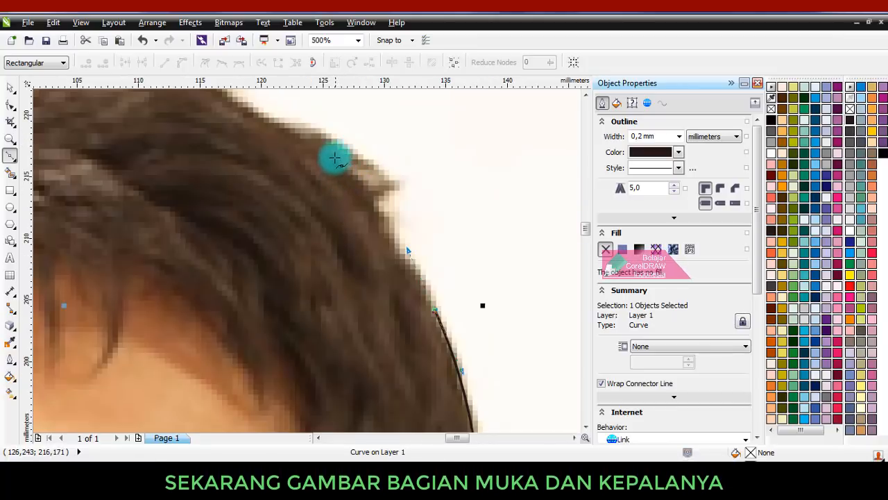
{"action": "left_click_drag", "start_coordinate": [335, 159], "coordinate": [308, 132]}
Carry the head outline over the crown and down the opposite upper side, smoothing past the stray hair tufts
{"action": "scroll", "coordinate": [432, 228], "scroll_direction": "down", "scroll_amount": 4}
{"action": "scroll", "coordinate": [357, 174], "scroll_direction": "up", "scroll_amount": 2}
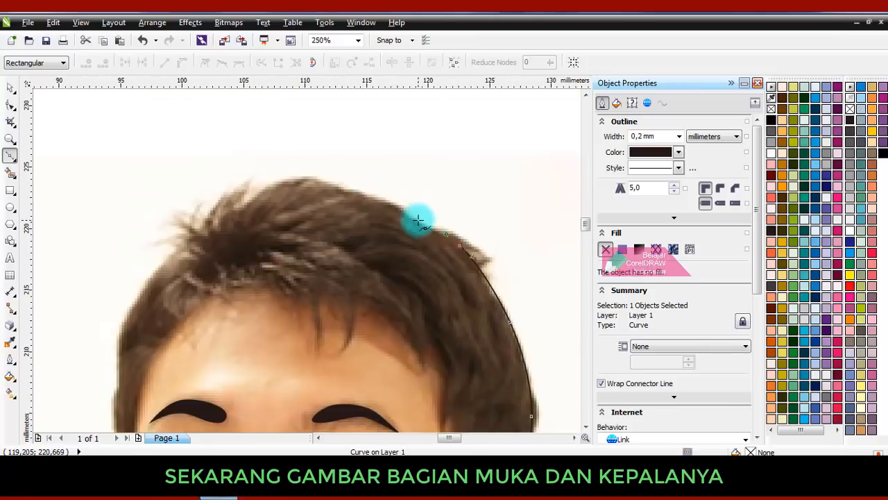
{"action": "scroll", "coordinate": [417, 221], "scroll_direction": "up", "scroll_amount": 2}
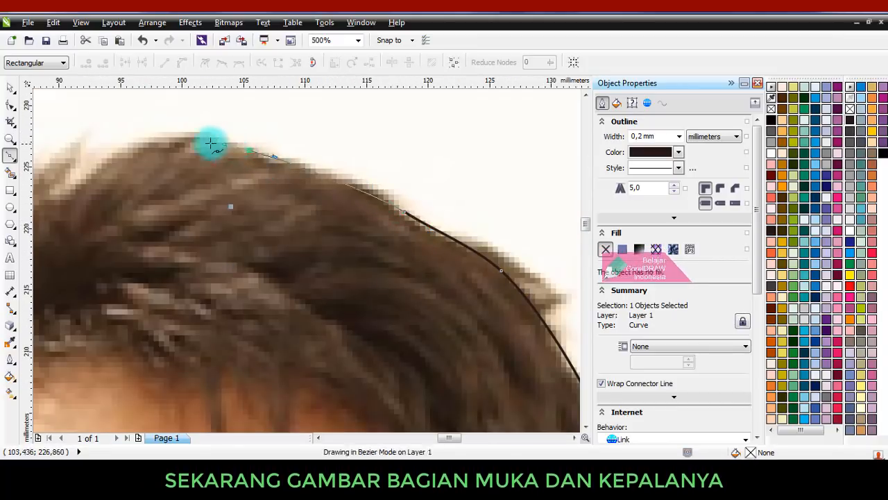
{"action": "left_click_drag", "start_coordinate": [210, 143], "coordinate": [188, 138]}
{"action": "scroll", "coordinate": [445, 183], "scroll_direction": "down", "scroll_amount": 2}
{"action": "scroll", "coordinate": [349, 183], "scroll_direction": "up", "scroll_amount": 2}
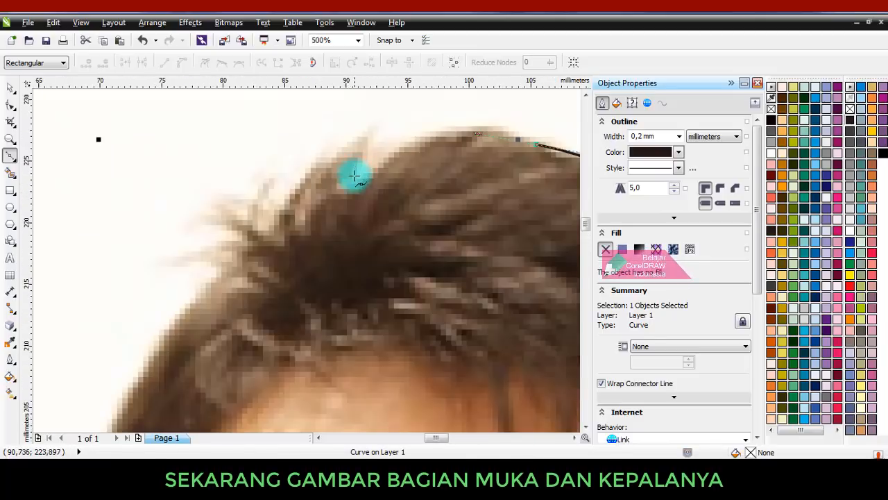
{"action": "left_click_drag", "start_coordinate": [344, 178], "coordinate": [281, 210]}
{"action": "left_click_drag", "start_coordinate": [177, 319], "coordinate": [151, 357]}
Trace down the temple on the photo's left side and close the head outline at its starting node
{"action": "scroll", "coordinate": [242, 242], "scroll_direction": "down", "scroll_amount": 2}
{"action": "scroll", "coordinate": [247, 240], "scroll_direction": "up", "scroll_amount": 1}
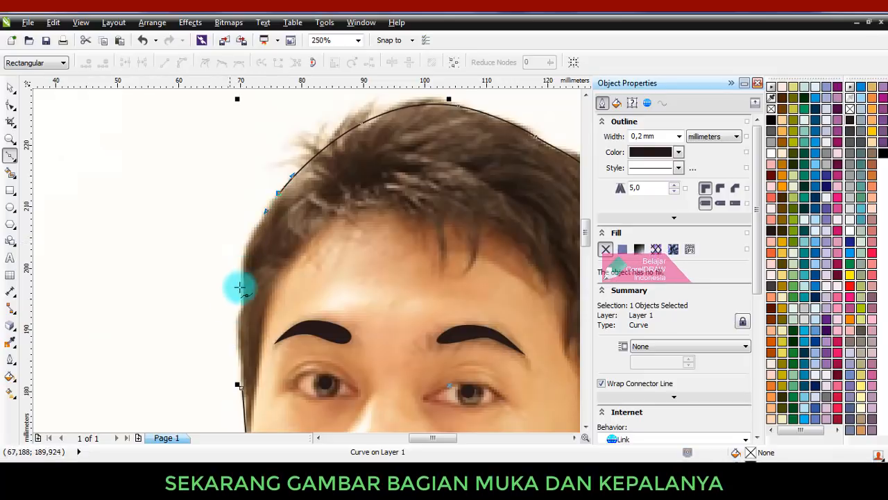
{"action": "scroll", "coordinate": [238, 287], "scroll_direction": "up", "scroll_amount": 1}
{"action": "left_click_drag", "start_coordinate": [238, 252], "coordinate": [232, 290]}
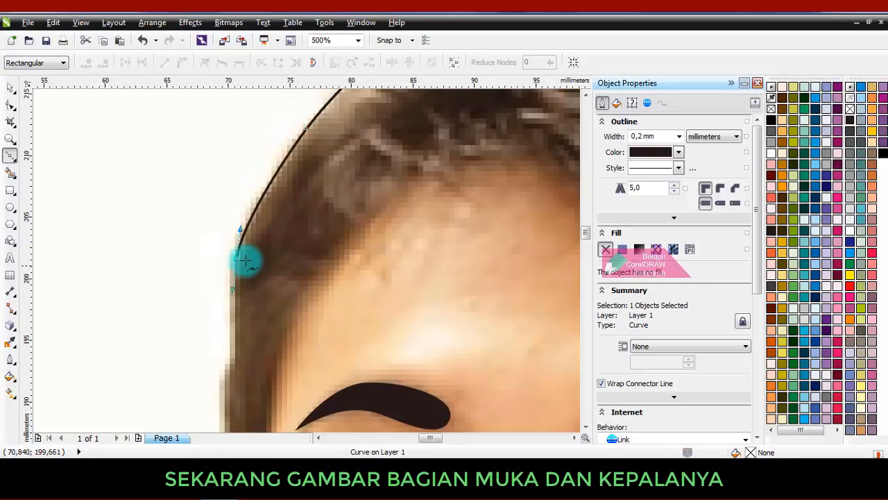
{"action": "scroll", "coordinate": [238, 258], "scroll_direction": "down", "scroll_amount": 1}
{"action": "left_click_drag", "start_coordinate": [238, 388], "coordinate": [231, 304]}
{"action": "scroll", "coordinate": [246, 223], "scroll_direction": "up", "scroll_amount": 1}
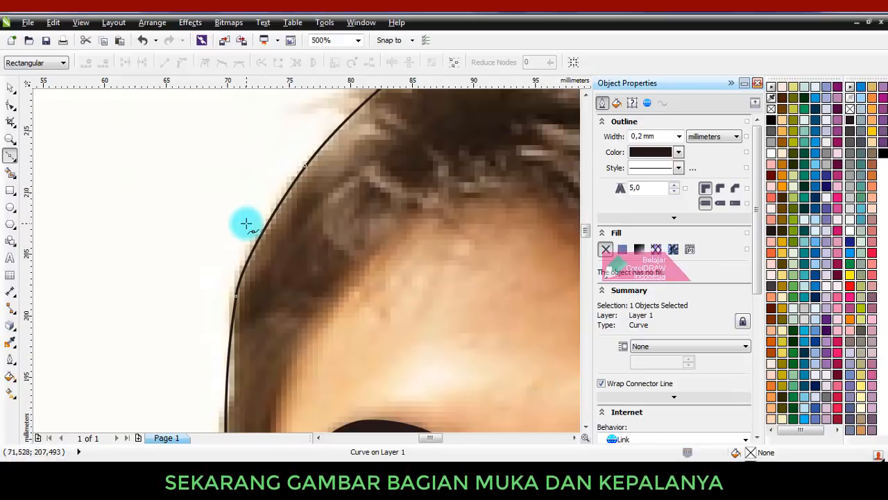
Set the closed head outline's width to 0.75 mm
{"action": "scroll", "coordinate": [243, 238], "scroll_direction": "down", "scroll_amount": 3}
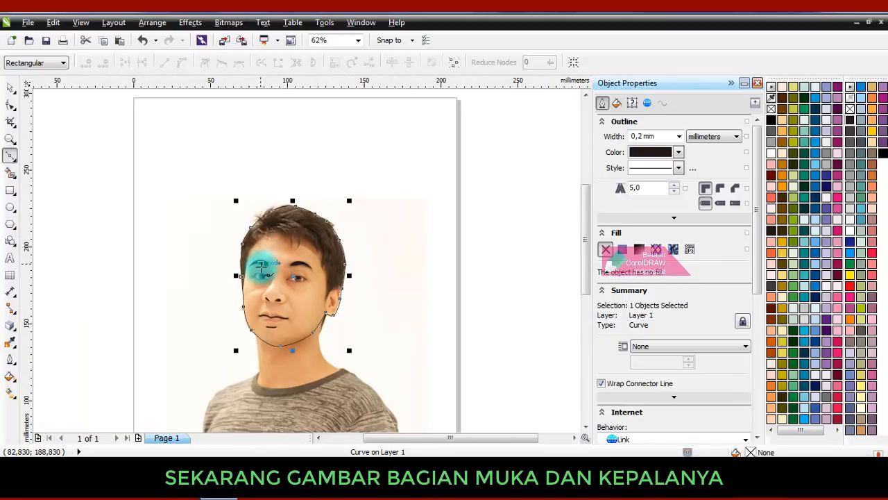
{"action": "left_click", "coordinate": [678, 136]}
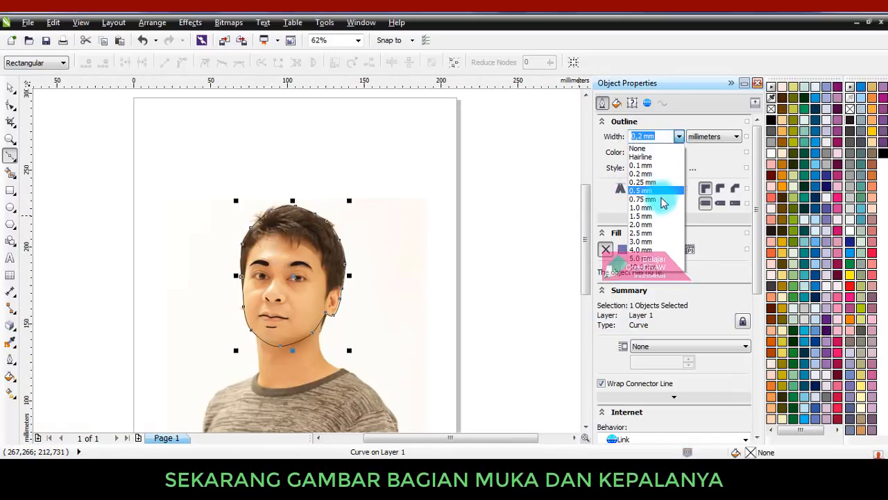
{"action": "left_click", "coordinate": [661, 200]}
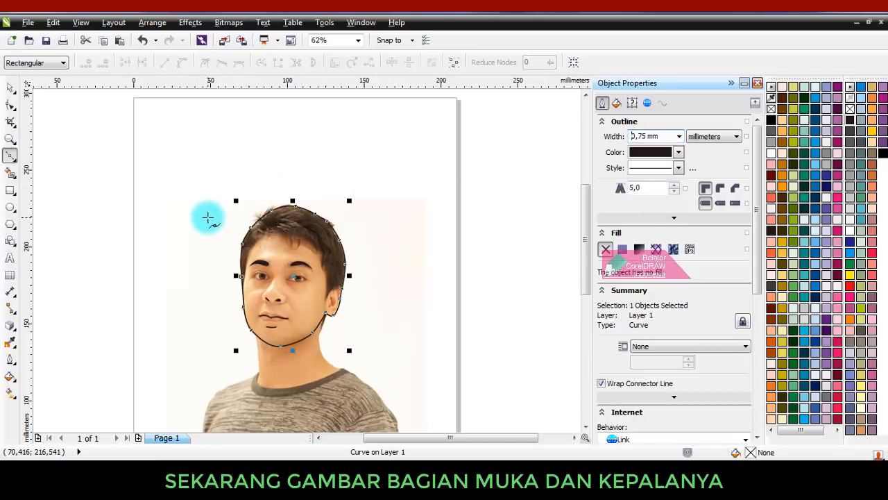
Select all the traced face shapes, move them beside the photo to check the drawing, and undo the move
{"action": "left_click", "coordinate": [10, 87]}
{"action": "left_click", "coordinate": [187, 177]}
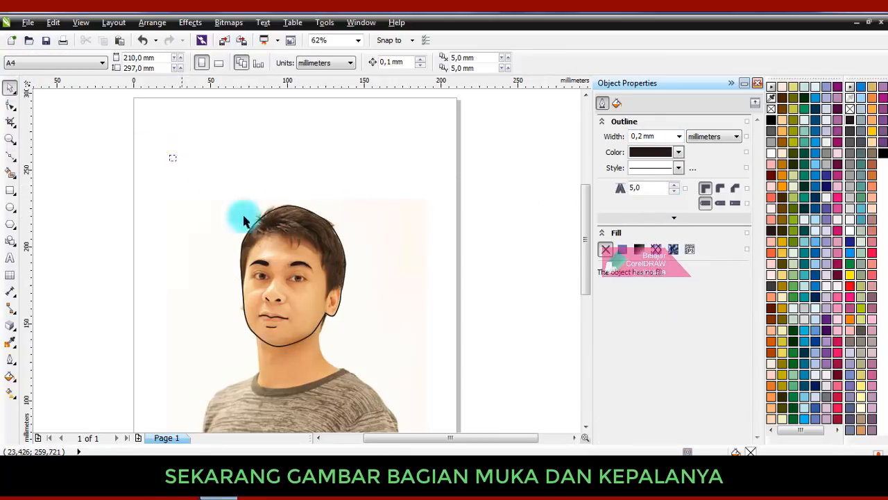
{"action": "left_click_drag", "start_coordinate": [170, 156], "coordinate": [469, 375]}
{"action": "left_click_drag", "start_coordinate": [300, 280], "coordinate": [489, 269]}
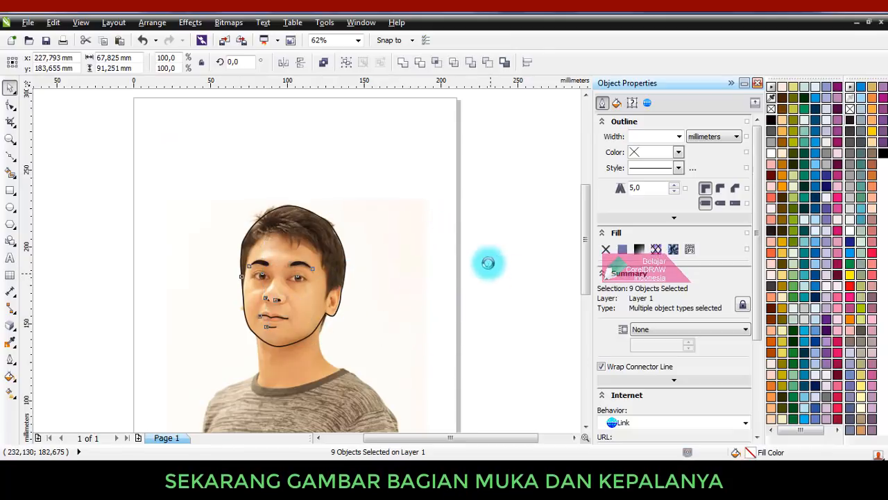
{"action": "left_click", "coordinate": [425, 174]}
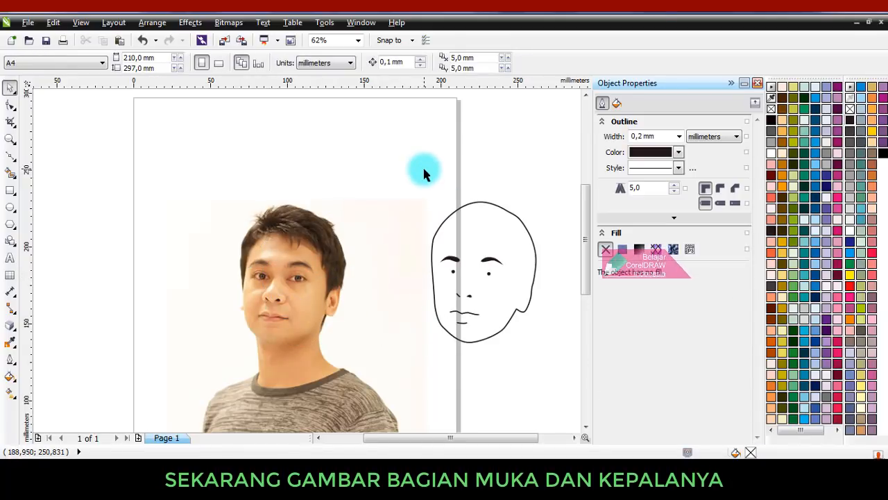
{"action": "left_click", "coordinate": [142, 40]}
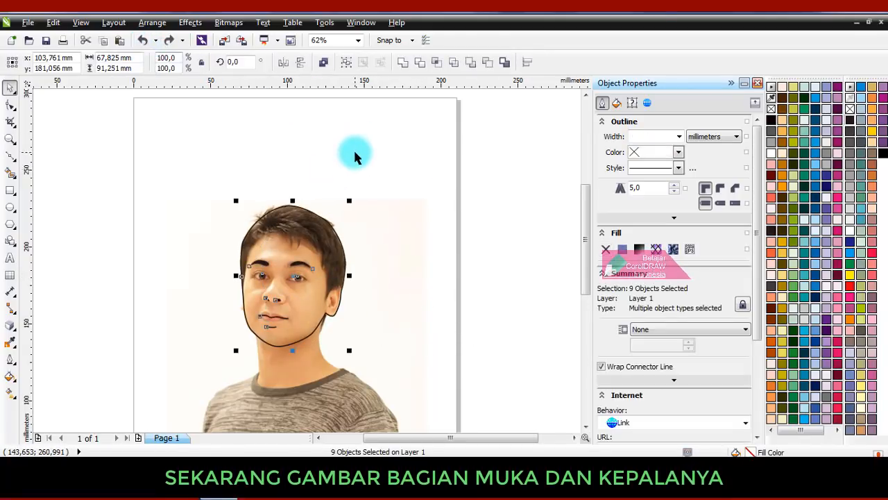
{"action": "left_click", "coordinate": [353, 151]}
Start a Bézier hair outline outside the head on the photo's left side and trace the hairline across the upper forehead
{"action": "scroll", "coordinate": [257, 248], "scroll_direction": "up", "scroll_amount": 4}
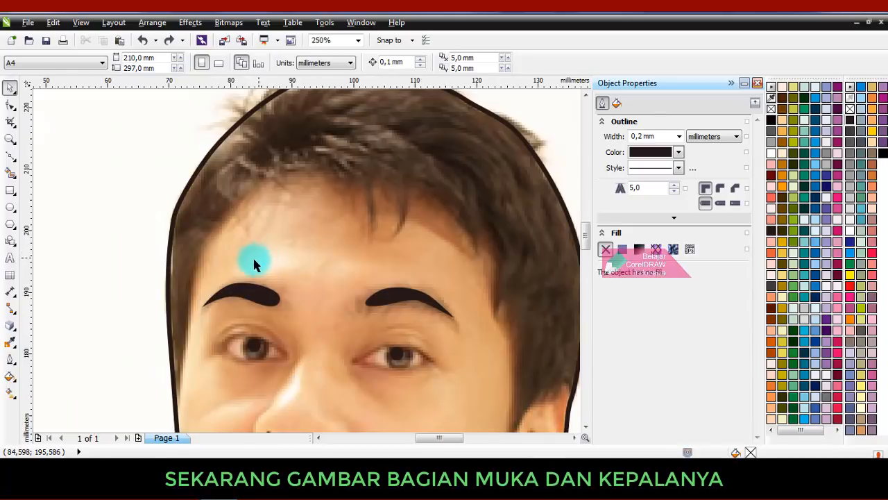
{"action": "left_click", "coordinate": [10, 155]}
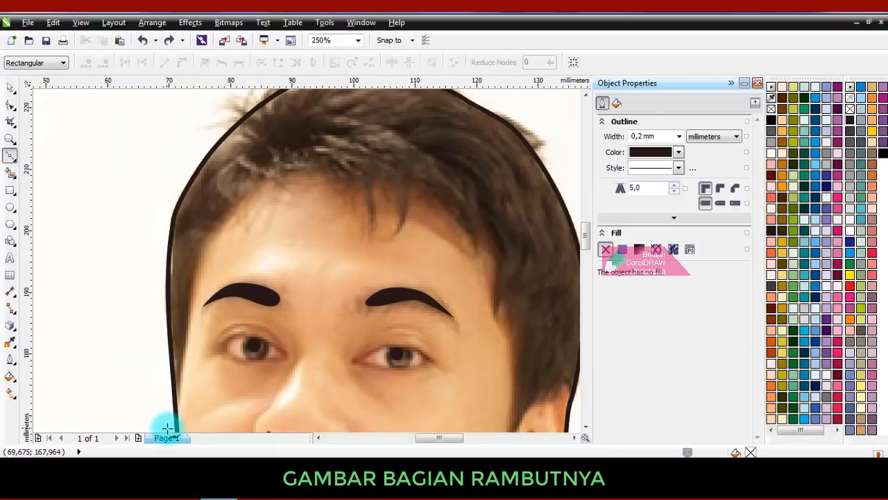
{"action": "left_click", "coordinate": [180, 316]}
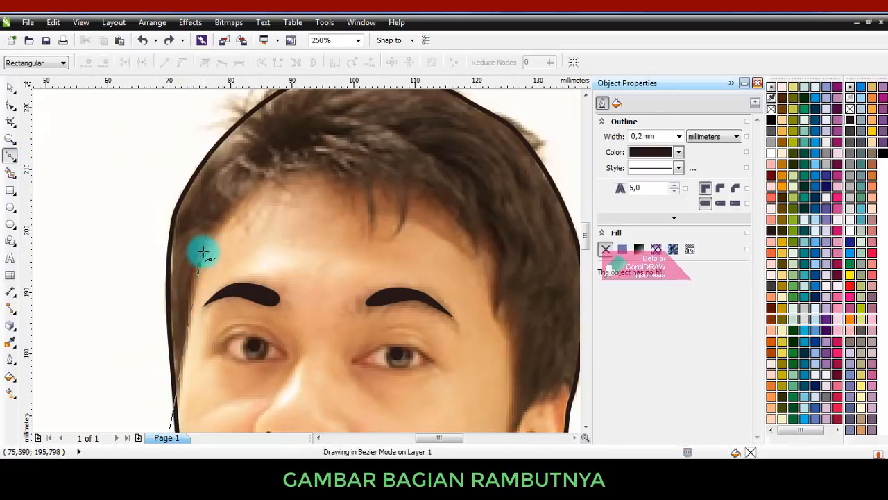
{"action": "left_click_drag", "start_coordinate": [207, 237], "coordinate": [208, 235]}
{"action": "scroll", "coordinate": [258, 192], "scroll_direction": "up", "scroll_amount": 1}
{"action": "left_click_drag", "start_coordinate": [275, 164], "coordinate": [318, 148]}
{"action": "left_click_drag", "start_coordinate": [405, 157], "coordinate": [428, 172]}
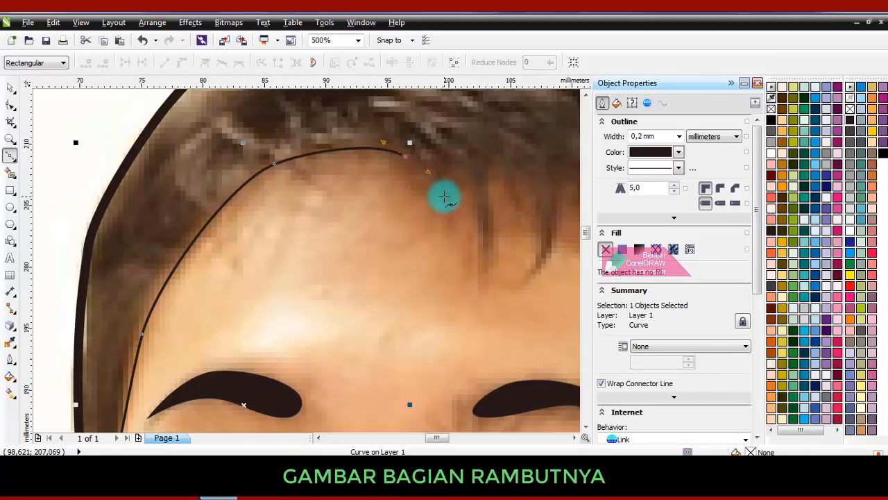
Continue the hair outline through three pointed fringe strands over the middle of the forehead and back up to the hairline
{"action": "left_click", "coordinate": [444, 196]}
{"action": "left_click", "coordinate": [453, 151]}
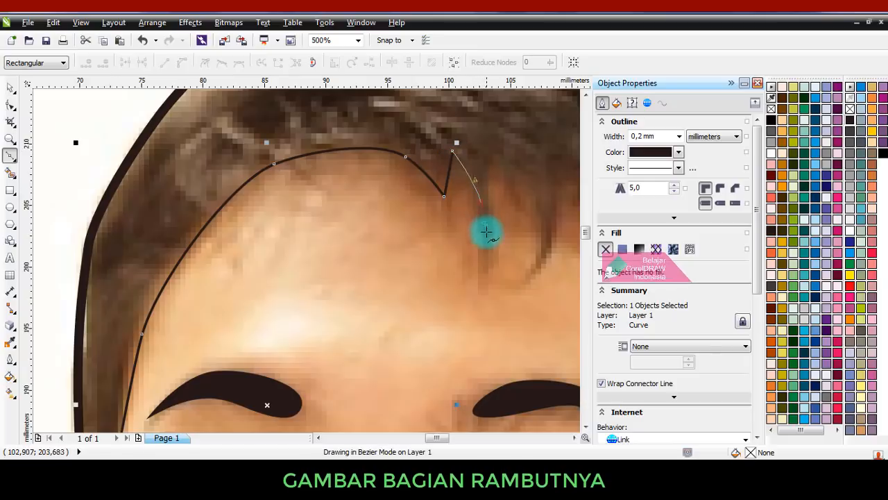
{"action": "left_click_drag", "start_coordinate": [487, 268], "coordinate": [492, 154]}
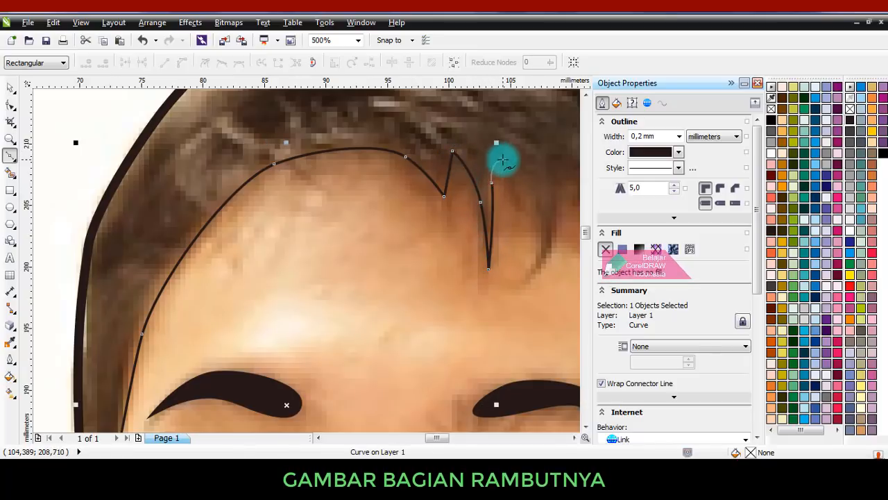
{"action": "left_click", "coordinate": [503, 161]}
{"action": "left_click_drag", "start_coordinate": [536, 212], "coordinate": [538, 259]}
{"action": "left_click", "coordinate": [532, 278]}
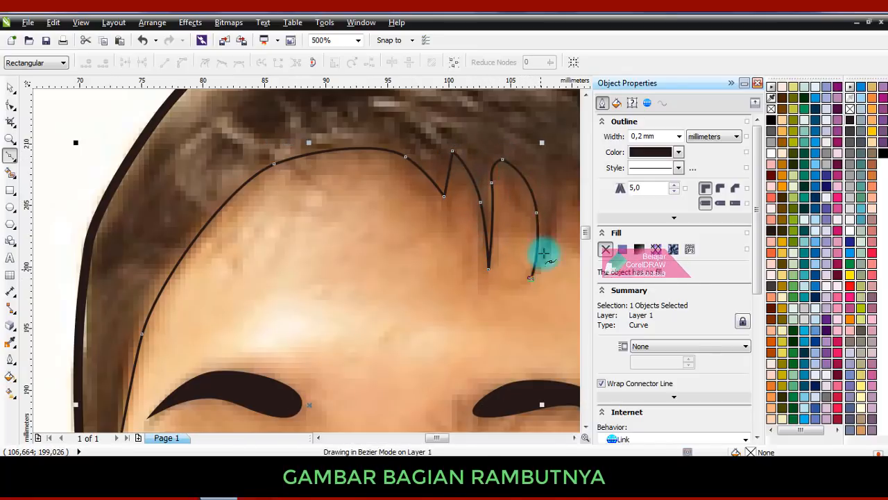
{"action": "left_click_drag", "start_coordinate": [552, 227], "coordinate": [553, 195]}
{"action": "scroll", "coordinate": [416, 247], "scroll_direction": "down", "scroll_amount": 2}
{"action": "scroll", "coordinate": [428, 238], "scroll_direction": "up", "scroll_amount": 2}
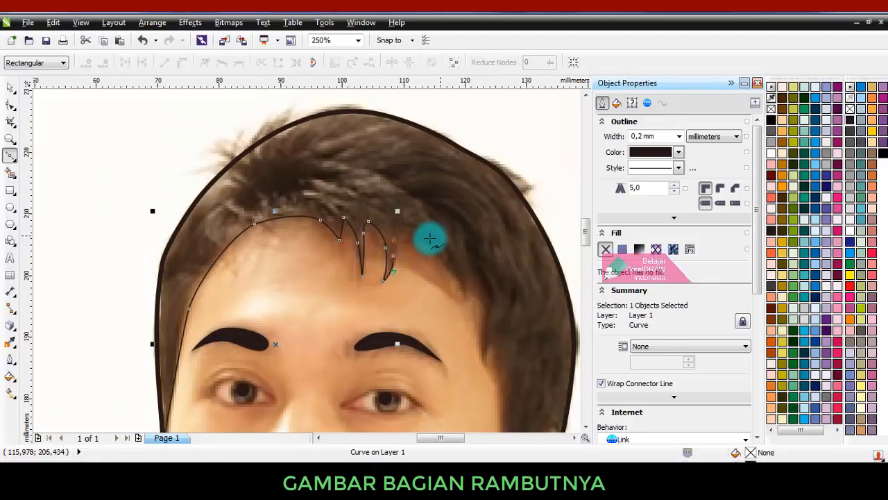
{"action": "left_click_drag", "start_coordinate": [375, 239], "coordinate": [378, 223]}
{"action": "left_click", "coordinate": [382, 217]}
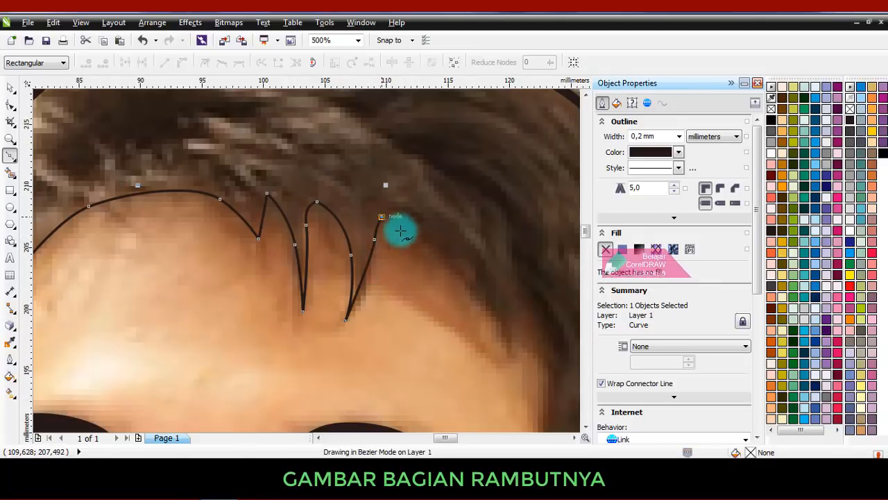
Trace the hairline down toward the temple on the photo's right side, ending in another small pointed strand
{"action": "left_click_drag", "start_coordinate": [483, 297], "coordinate": [502, 327]}
{"action": "scroll", "coordinate": [444, 250], "scroll_direction": "down", "scroll_amount": 2}
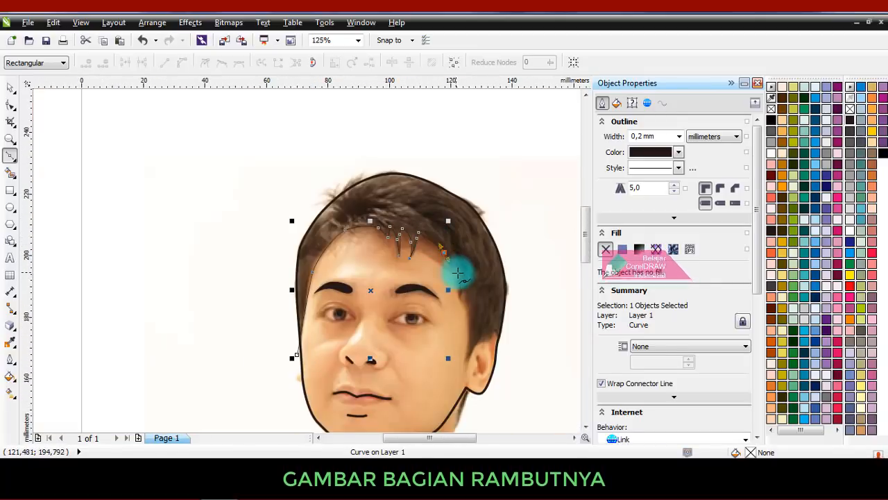
{"action": "scroll", "coordinate": [448, 257], "scroll_direction": "up", "scroll_amount": 2}
{"action": "left_click", "coordinate": [424, 248]}
{"action": "left_click", "coordinate": [428, 208]}
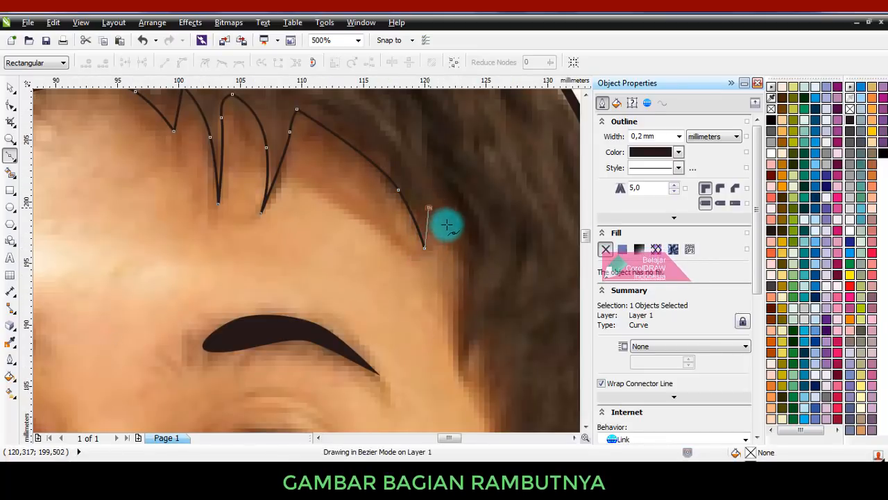
Extend the hair outline down the temple past the eye and around the sideburn's tip beside the ear
{"action": "left_click_drag", "start_coordinate": [460, 267], "coordinate": [452, 333]}
{"action": "scroll", "coordinate": [458, 315], "scroll_direction": "down", "scroll_amount": 2}
{"action": "scroll", "coordinate": [416, 215], "scroll_direction": "up", "scroll_amount": 2}
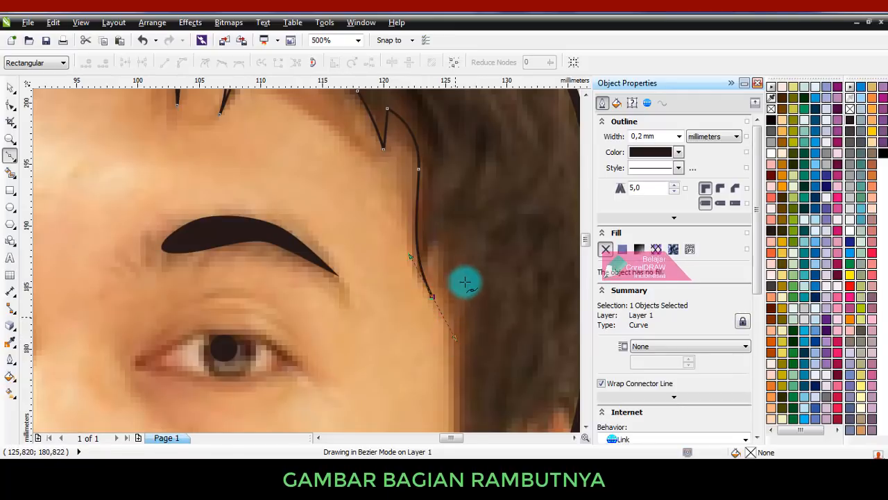
{"action": "scroll", "coordinate": [464, 283], "scroll_direction": "down", "scroll_amount": 2}
{"action": "scroll", "coordinate": [472, 312], "scroll_direction": "up", "scroll_amount": 1}
{"action": "scroll", "coordinate": [470, 309], "scroll_direction": "up", "scroll_amount": 1}
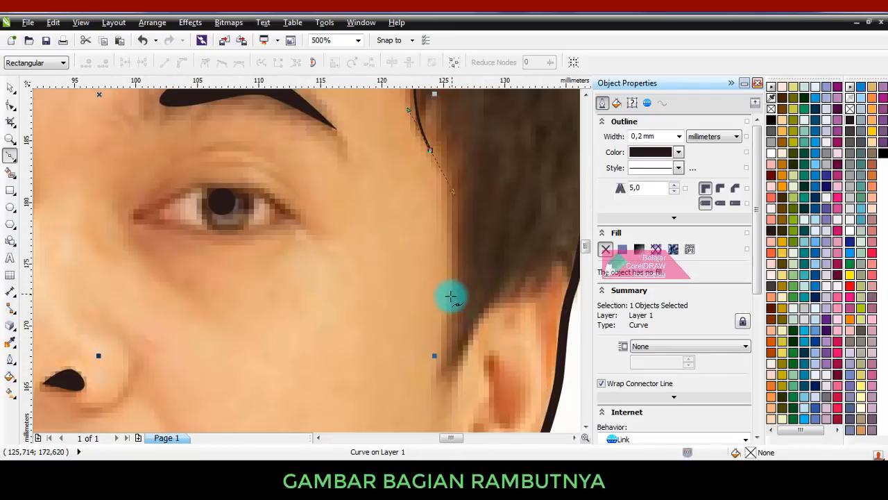
{"action": "left_click_drag", "start_coordinate": [446, 314], "coordinate": [479, 301]}
Trace the hair edge from the sideburn up over the ear with a small notch and out past the head outline
{"action": "scroll", "coordinate": [496, 297], "scroll_direction": "down", "scroll_amount": 1}
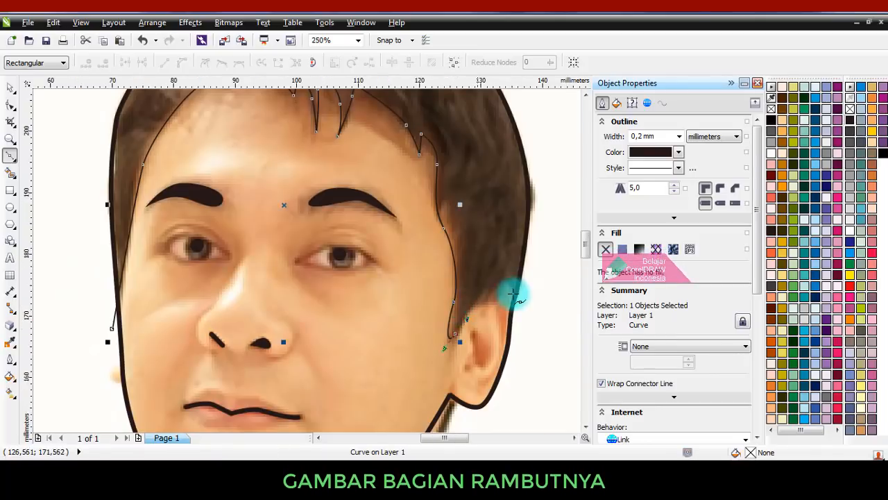
{"action": "scroll", "coordinate": [507, 291], "scroll_direction": "up", "scroll_amount": 1}
{"action": "scroll", "coordinate": [486, 291], "scroll_direction": "up", "scroll_amount": 1}
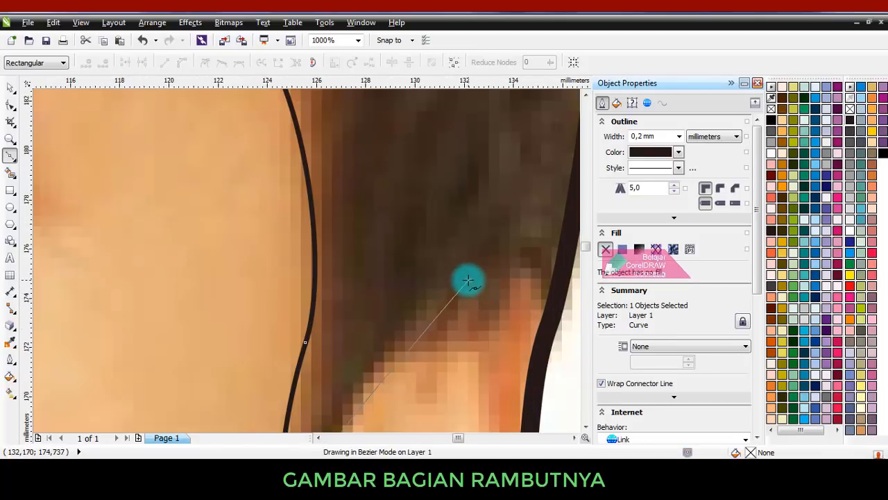
{"action": "left_click", "coordinate": [468, 280]}
{"action": "left_click", "coordinate": [465, 327]}
{"action": "scroll", "coordinate": [530, 265], "scroll_direction": "down", "scroll_amount": 4}
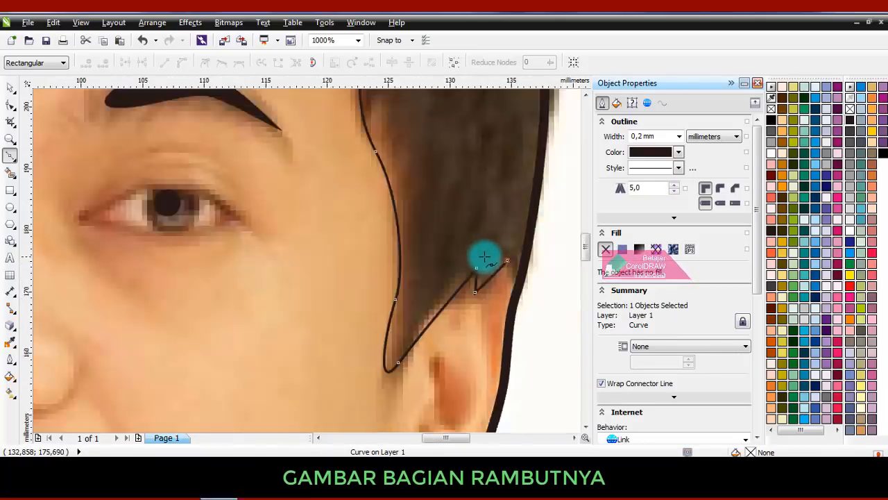
{"action": "scroll", "coordinate": [481, 297], "scroll_direction": "down", "scroll_amount": 2}
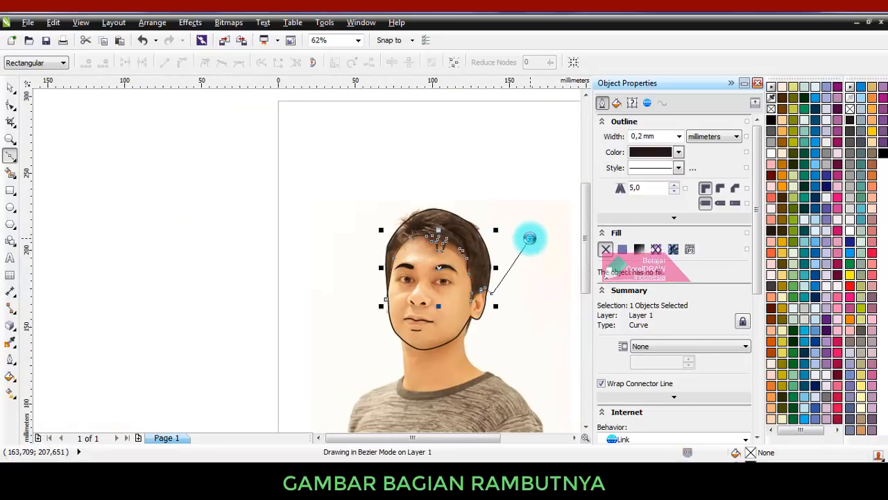
Close the hair outline by running straight segments around the outside of the head and back to its starting point beside the face
{"action": "left_click", "coordinate": [530, 238]}
{"action": "left_click", "coordinate": [492, 163]}
{"action": "left_click", "coordinate": [372, 168]}
{"action": "left_click", "coordinate": [334, 232]}
{"action": "left_click", "coordinate": [344, 304]}
{"action": "scroll", "coordinate": [375, 302], "scroll_direction": "up", "scroll_amount": 2}
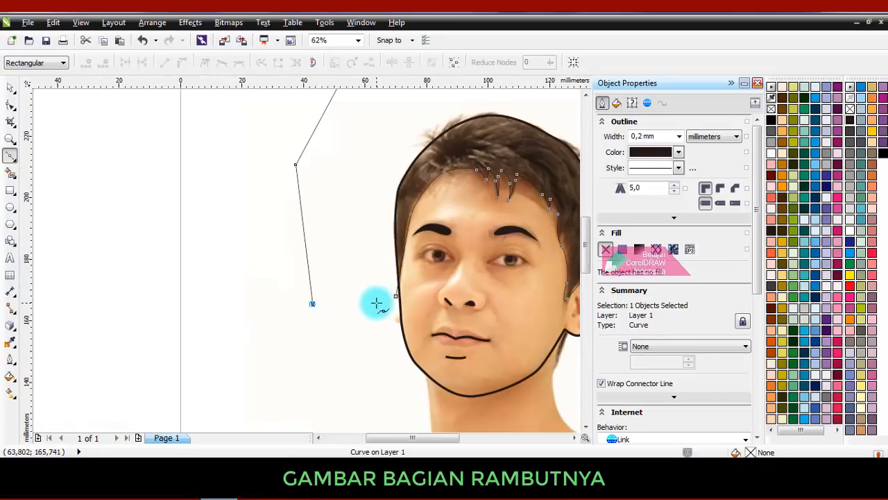
{"action": "left_click", "coordinate": [394, 297]}
{"action": "scroll", "coordinate": [283, 293], "scroll_direction": "down", "scroll_amount": 2}
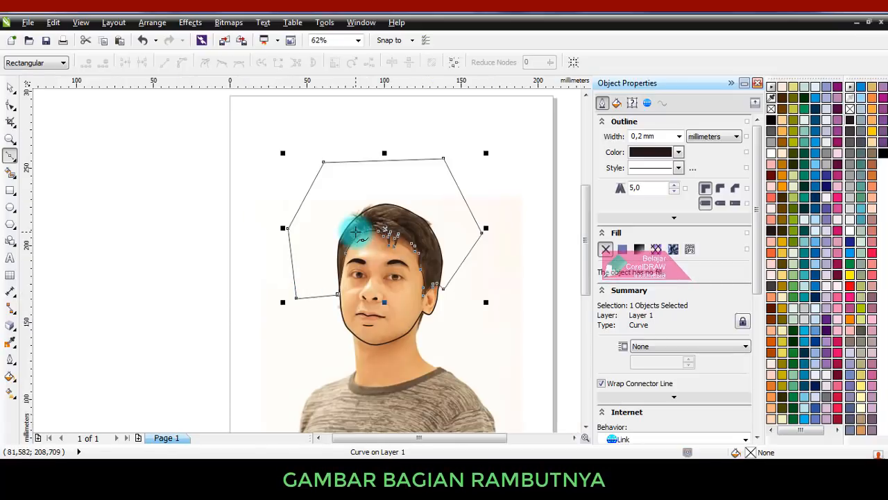
Intersect the closed hair outline with the head outline to create a separate hair shape
{"action": "left_click", "coordinate": [9, 89]}
{"action": "left_click", "coordinate": [106, 141]}
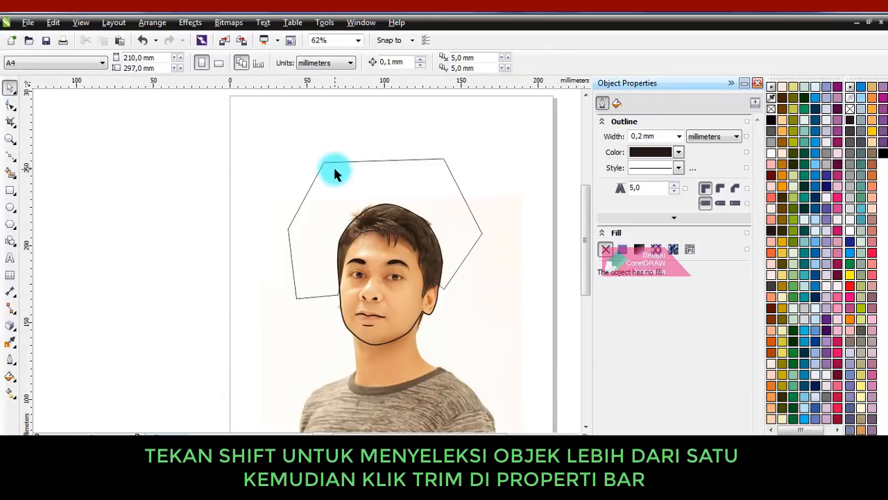
{"action": "left_click", "coordinate": [334, 169]}
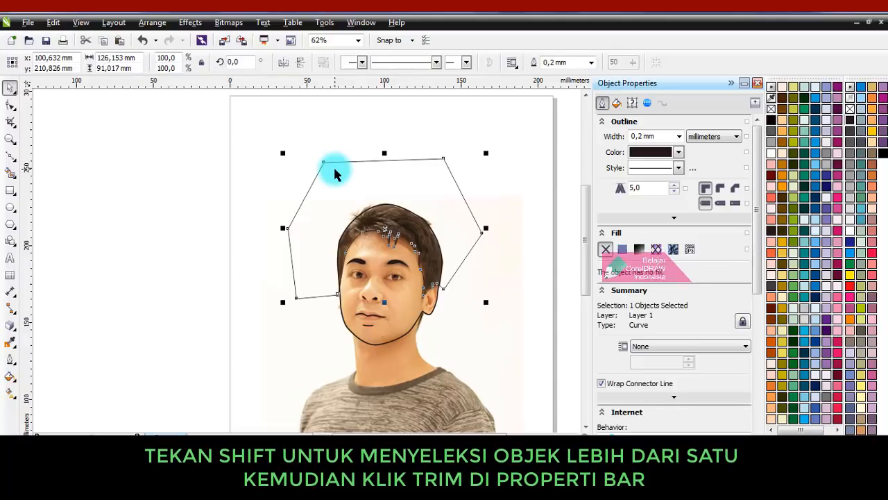
{"action": "left_click", "coordinate": [413, 313], "text": "shift"}
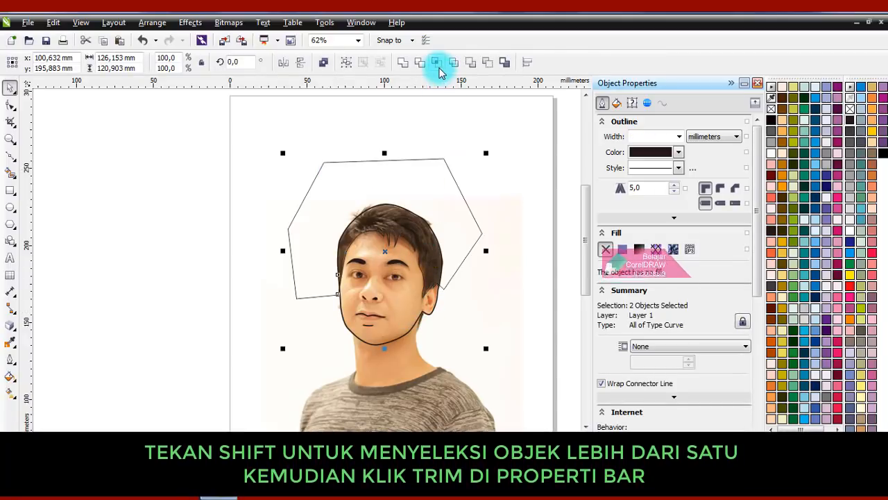
{"action": "left_click", "coordinate": [437, 66]}
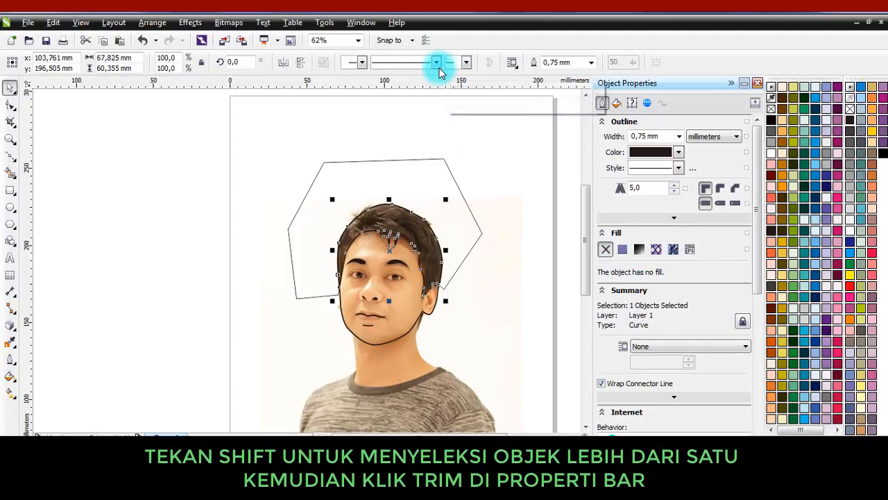
{"action": "left_click", "coordinate": [460, 150]}
Delete the large helper outline surrounding the head
{"action": "left_click", "coordinate": [448, 171]}
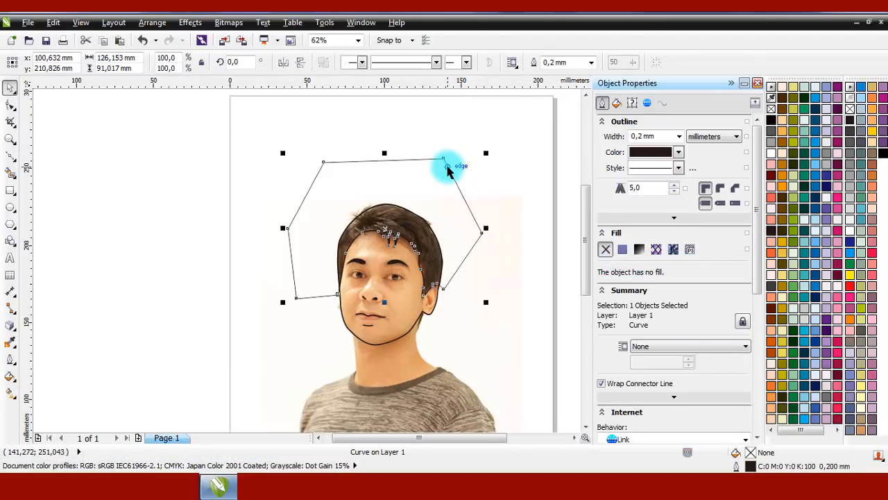
{"action": "right_click", "coordinate": [448, 166]}
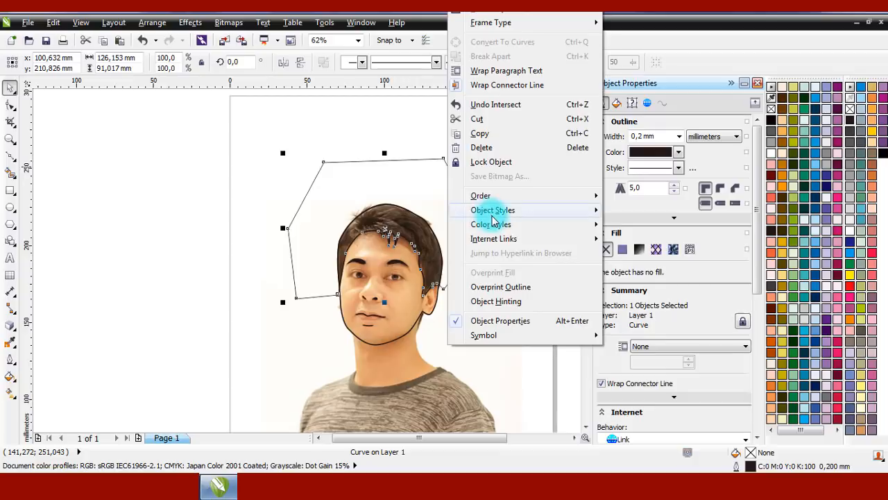
{"action": "left_click", "coordinate": [485, 147]}
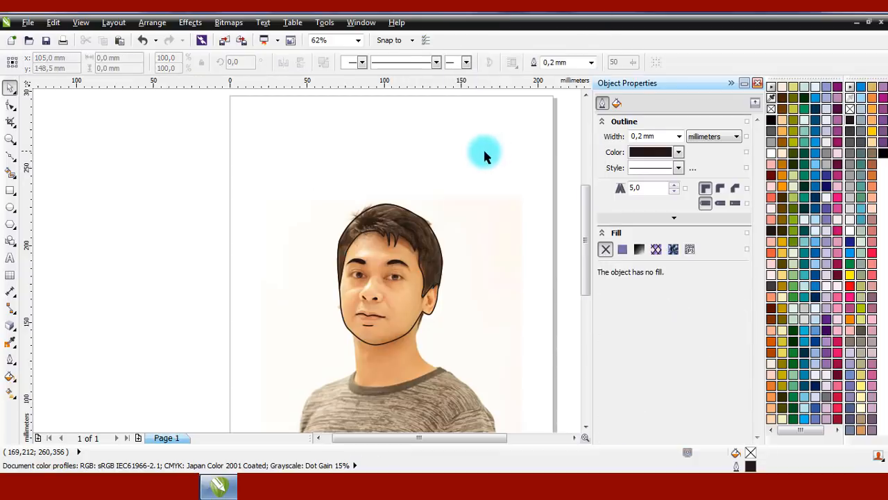
Move the new hair shape off the portrait to inspect it on its own, and undo the move
{"action": "left_click", "coordinate": [411, 220]}
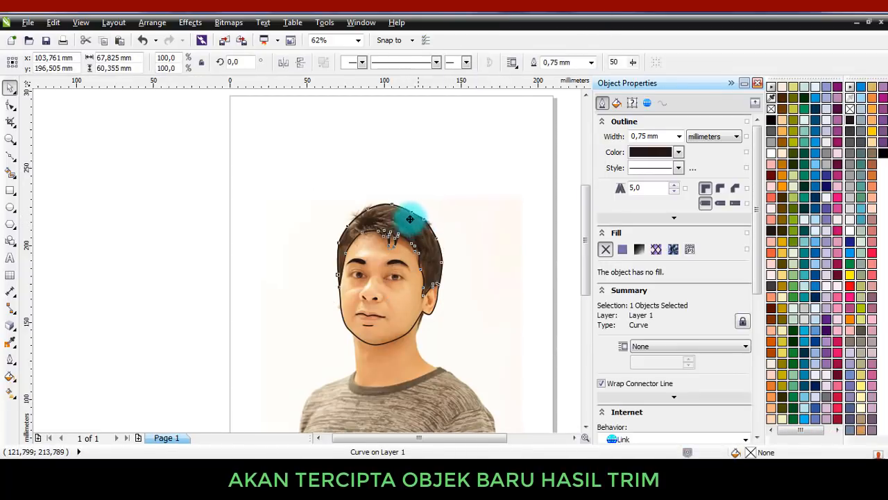
{"action": "left_click_drag", "start_coordinate": [411, 219], "coordinate": [278, 155]}
{"action": "left_click", "coordinate": [329, 159]}
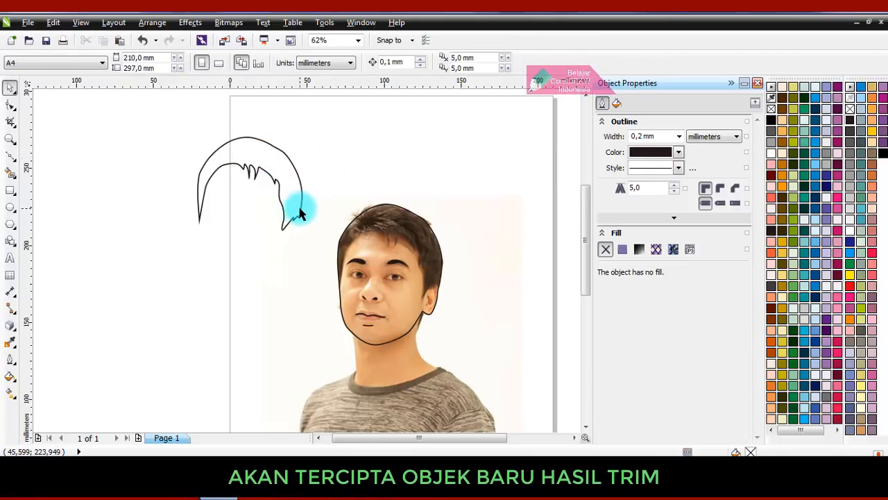
{"action": "scroll", "coordinate": [299, 214], "scroll_direction": "up", "scroll_amount": 2}
{"action": "scroll", "coordinate": [238, 198], "scroll_direction": "down", "scroll_amount": 2}
{"action": "scroll", "coordinate": [292, 202], "scroll_direction": "up", "scroll_amount": 2}
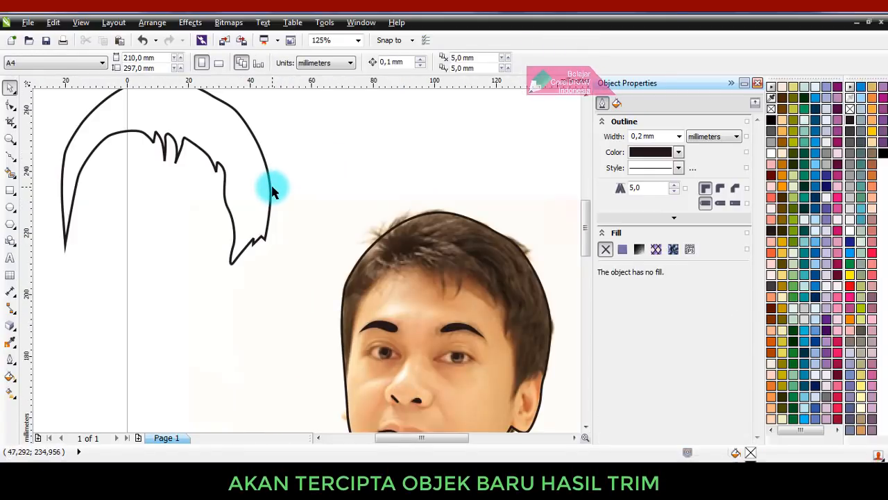
{"action": "left_click", "coordinate": [146, 43]}
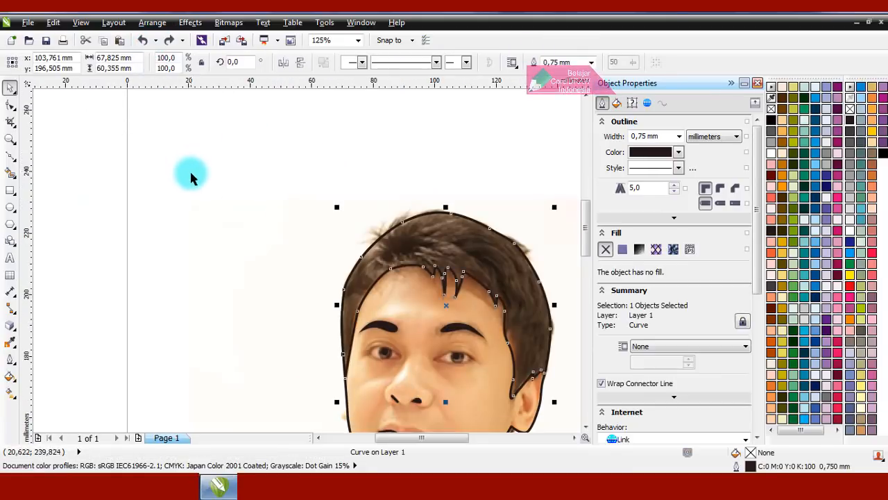
Fill the hair shape with black (C0 M0 Y0 K100) and deselect it
{"action": "scroll", "coordinate": [337, 238], "scroll_direction": "down", "scroll_amount": 2}
{"action": "scroll", "coordinate": [356, 238], "scroll_direction": "up", "scroll_amount": 2}
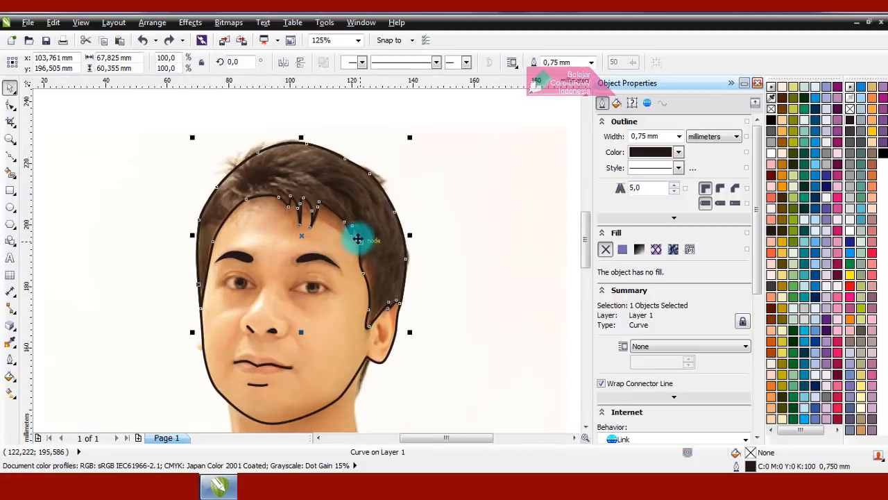
{"action": "left_click", "coordinate": [853, 125]}
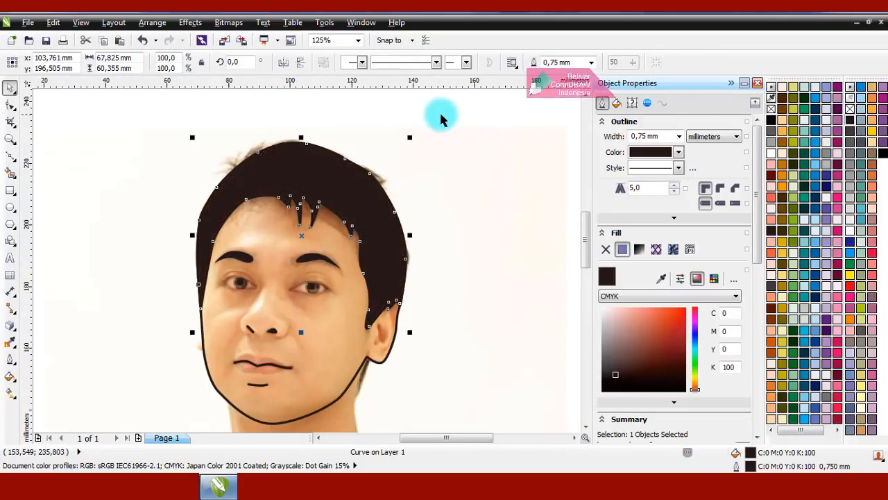
{"action": "left_click", "coordinate": [414, 111]}
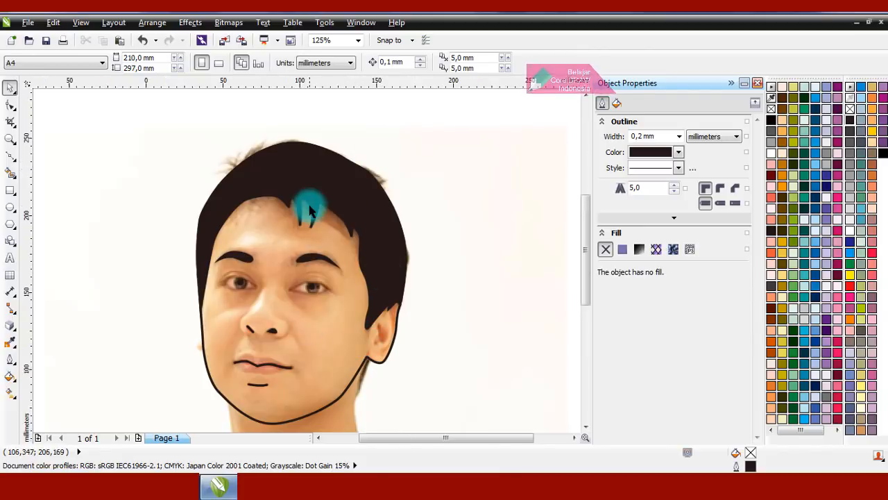
{"action": "scroll", "coordinate": [309, 203], "scroll_direction": "down", "scroll_amount": 2}
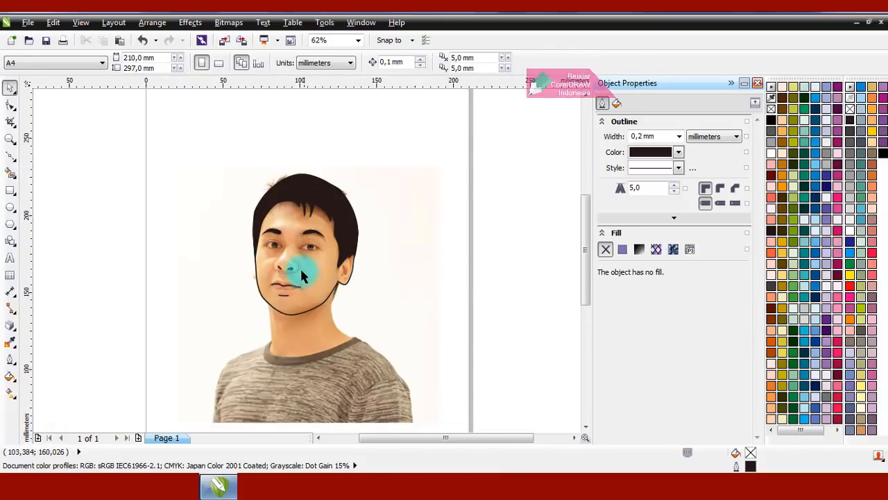
Trace a Bezier line from just below the earlobe up the ear's front edge, through the hair and out past the head
{"action": "scroll", "coordinate": [343, 267], "scroll_direction": "up", "scroll_amount": 2}
{"action": "left_click", "coordinate": [12, 158]}
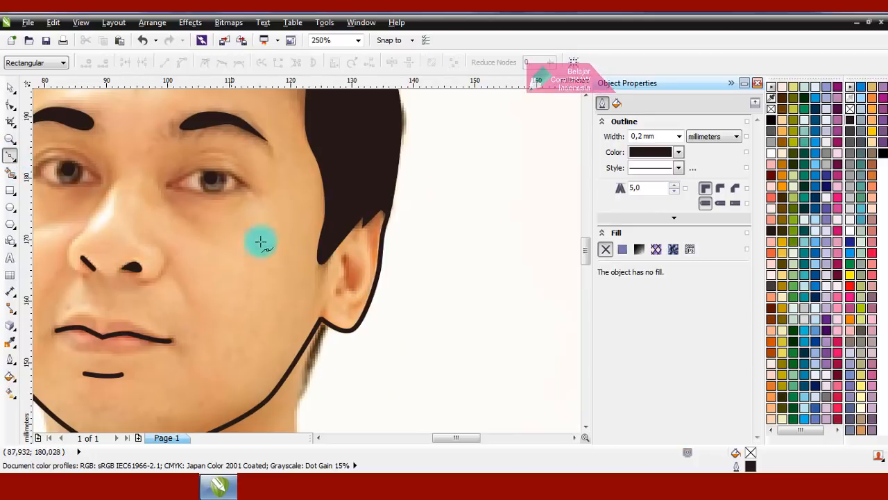
{"action": "scroll", "coordinate": [317, 248], "scroll_direction": "up", "scroll_amount": 1}
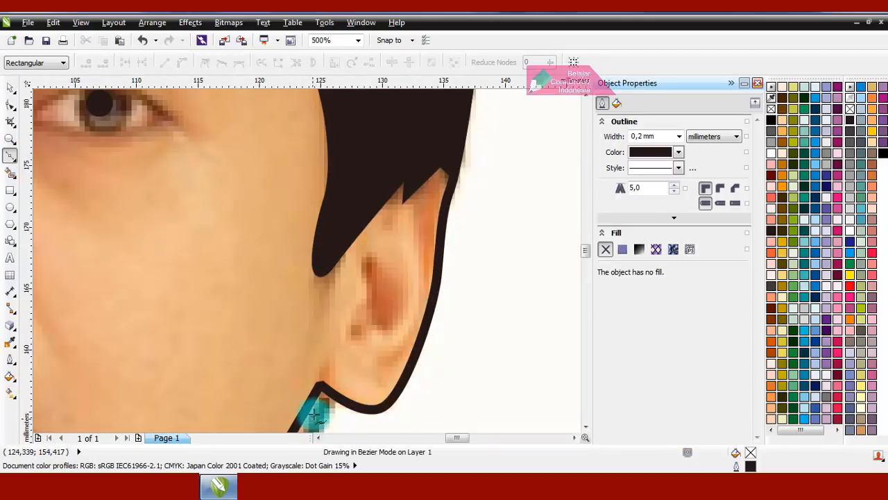
{"action": "left_click", "coordinate": [314, 415]}
{"action": "left_click", "coordinate": [337, 290]}
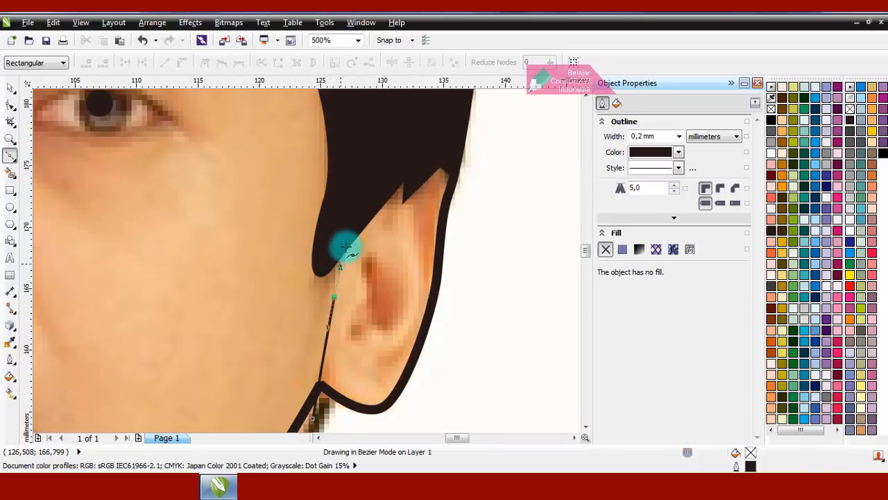
{"action": "left_click", "coordinate": [363, 187]}
{"action": "left_click", "coordinate": [482, 137]}
Close the ear helper shape with straight segments around the outside of the ear back to its starting point
{"action": "scroll", "coordinate": [472, 166], "scroll_direction": "down", "scroll_amount": 1}
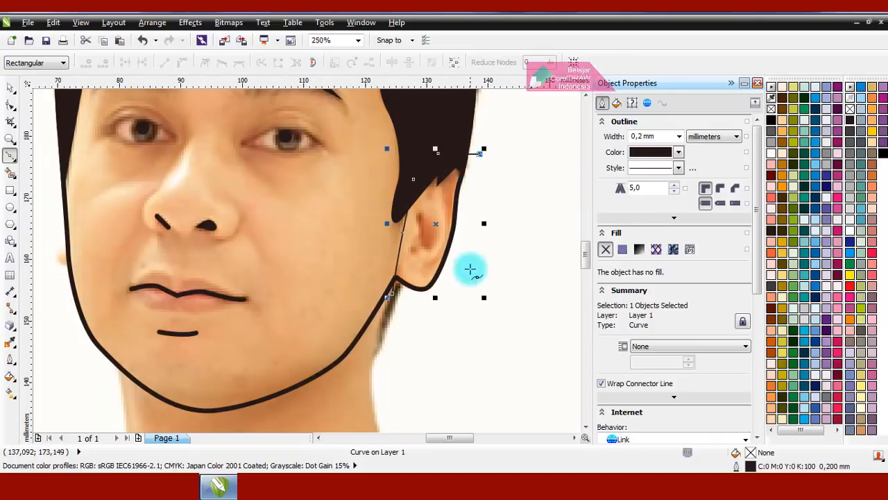
{"action": "left_click", "coordinate": [479, 305]}
{"action": "left_click", "coordinate": [435, 326]}
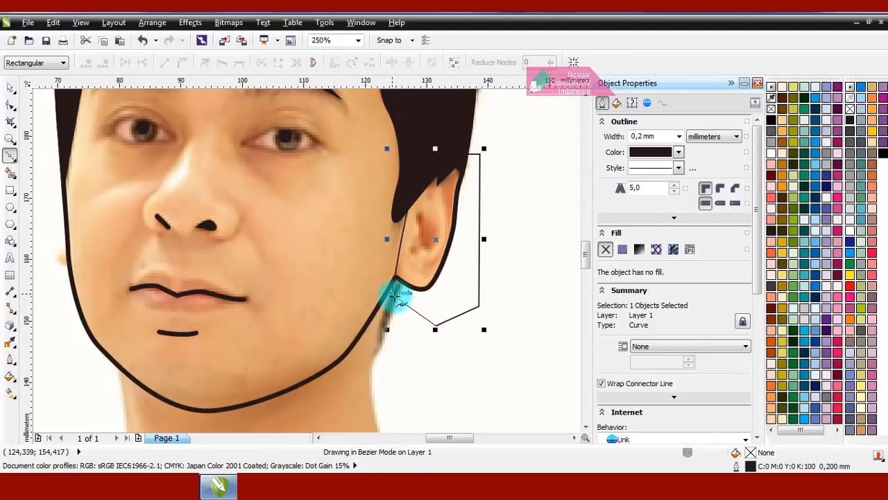
{"action": "left_click", "coordinate": [394, 297]}
Intersect the ear helper shape with the head outline to create the ear, and delete the helper shape
{"action": "key", "text": "space"}
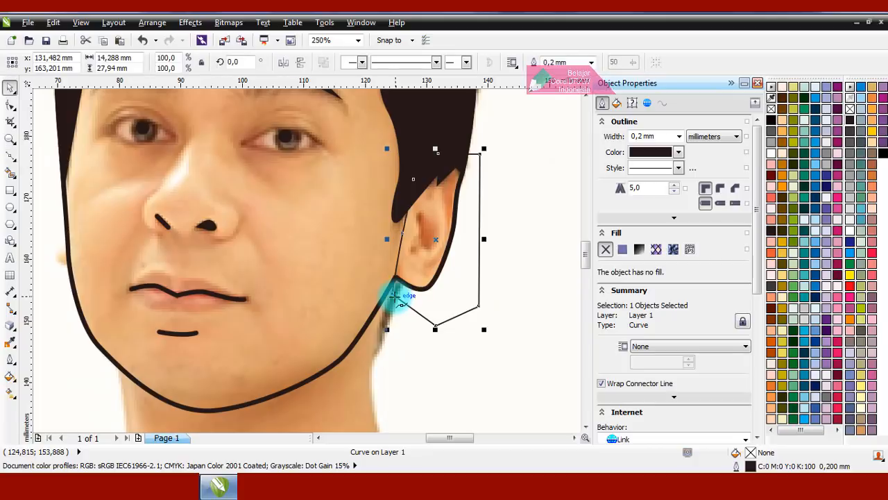
{"action": "left_click", "coordinate": [346, 258], "text": "shift"}
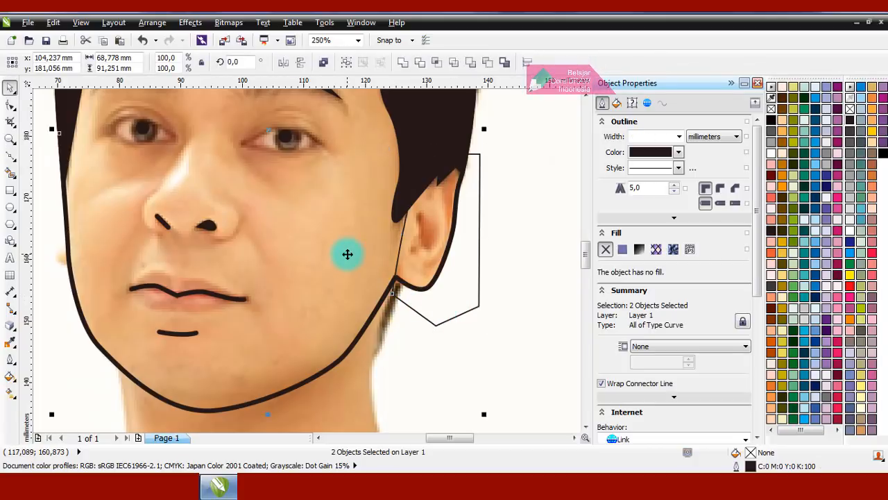
{"action": "left_click", "coordinate": [437, 63]}
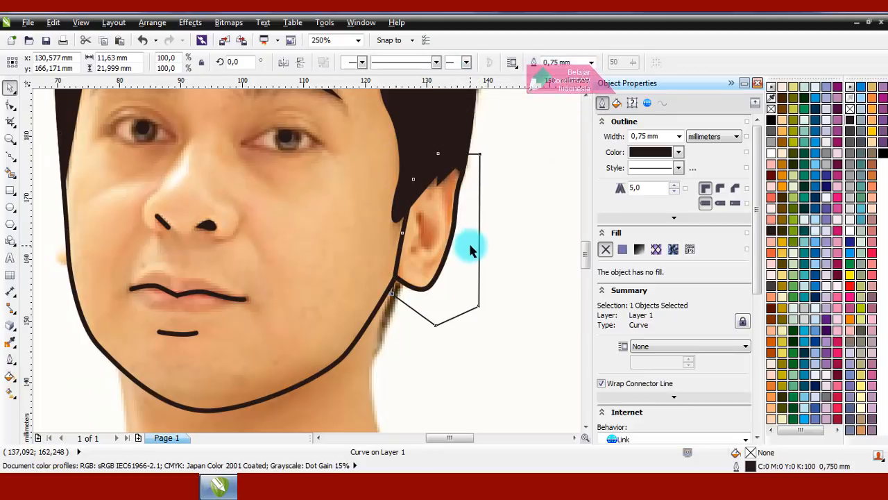
{"action": "right_click", "coordinate": [478, 243]}
{"action": "left_click", "coordinate": [509, 146]}
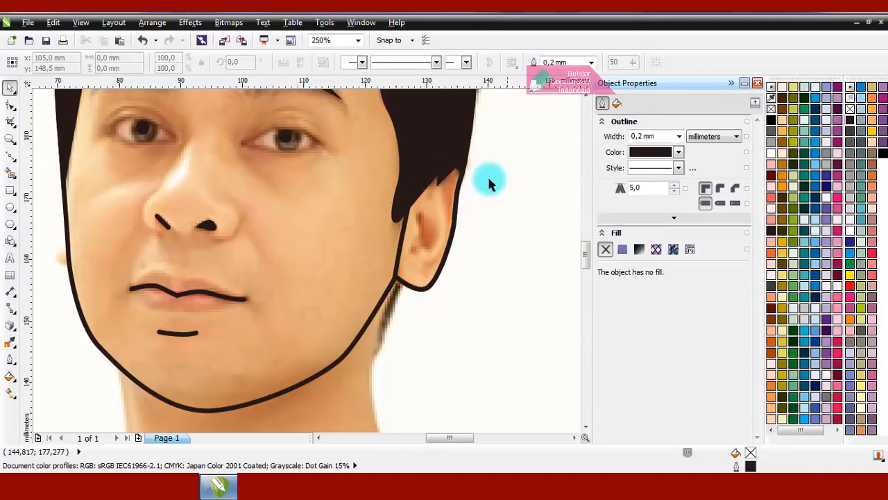
Draw a short curved Bezier line inside the ear along its outer rim
{"action": "scroll", "coordinate": [431, 221], "scroll_direction": "up", "scroll_amount": 1}
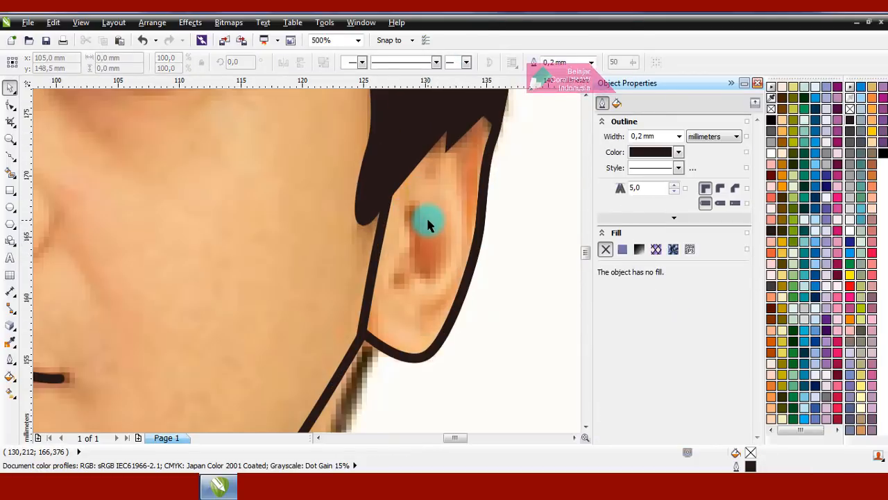
{"action": "left_click", "coordinate": [10, 159]}
{"action": "scroll", "coordinate": [477, 185], "scroll_direction": "up", "scroll_amount": 1}
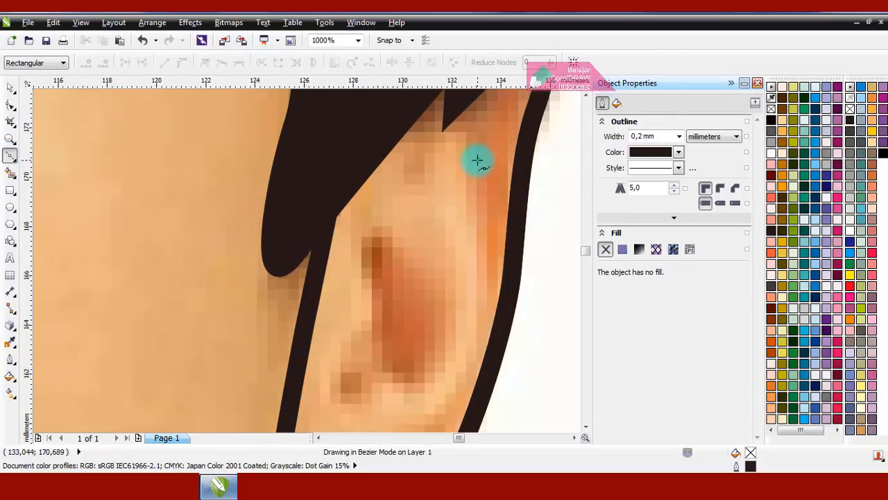
{"action": "left_click", "coordinate": [477, 160]}
{"action": "left_click_drag", "start_coordinate": [490, 227], "coordinate": [487, 271]}
{"action": "left_click", "coordinate": [486, 280]}
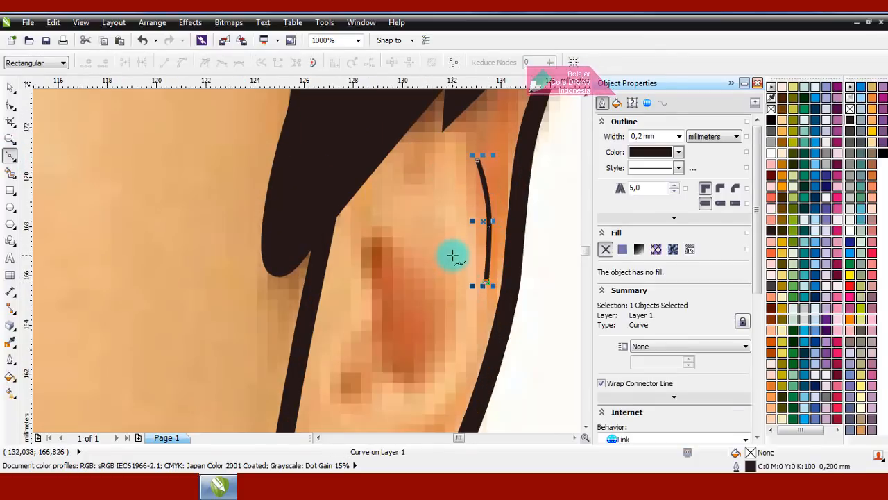
Give the ear-rim line a 0.75 mm outline width with rounded line caps, and deselect it
{"action": "left_click", "coordinate": [678, 136]}
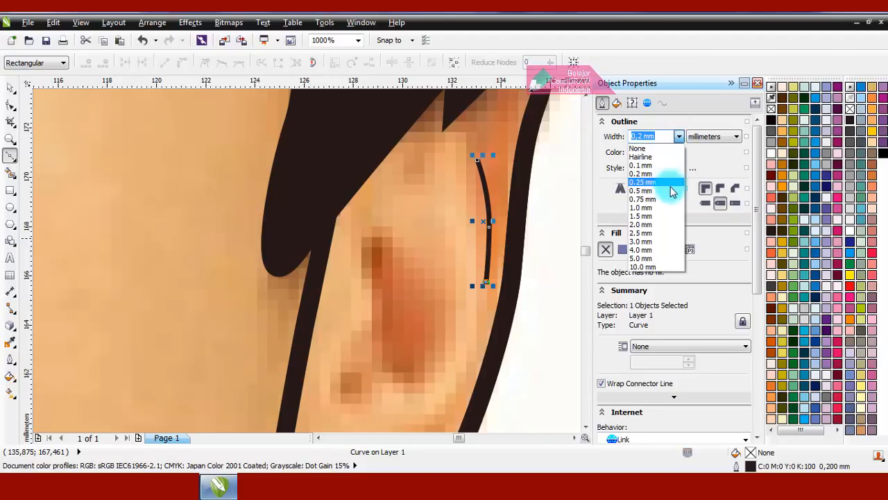
{"action": "left_click", "coordinate": [673, 199]}
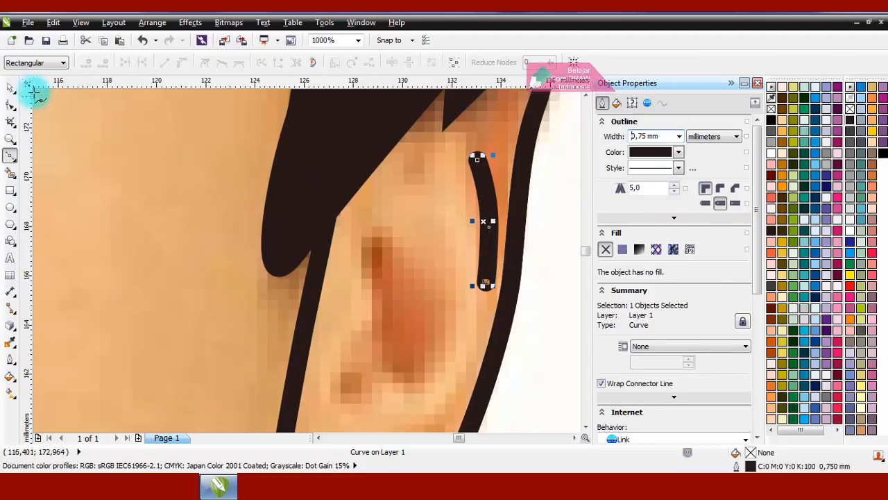
{"action": "left_click", "coordinate": [10, 88]}
{"action": "left_click", "coordinate": [551, 295]}
{"action": "scroll", "coordinate": [405, 256], "scroll_direction": "down", "scroll_amount": 2}
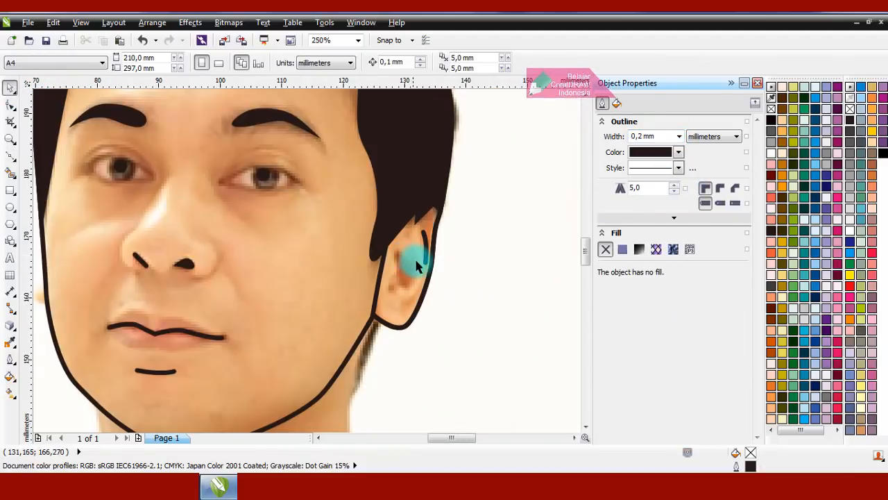
Draw a second curved Bezier line through the dark inner hollow of the ear
{"action": "scroll", "coordinate": [417, 266], "scroll_direction": "up", "scroll_amount": 2}
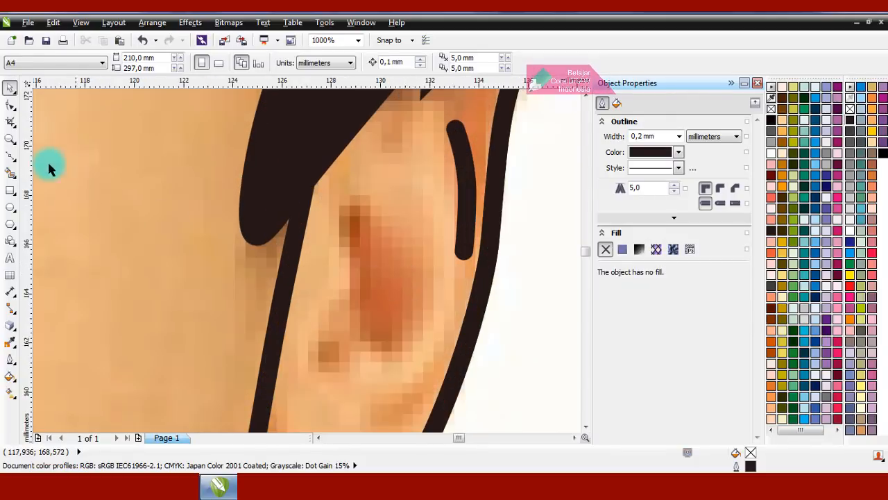
{"action": "left_click", "coordinate": [11, 156]}
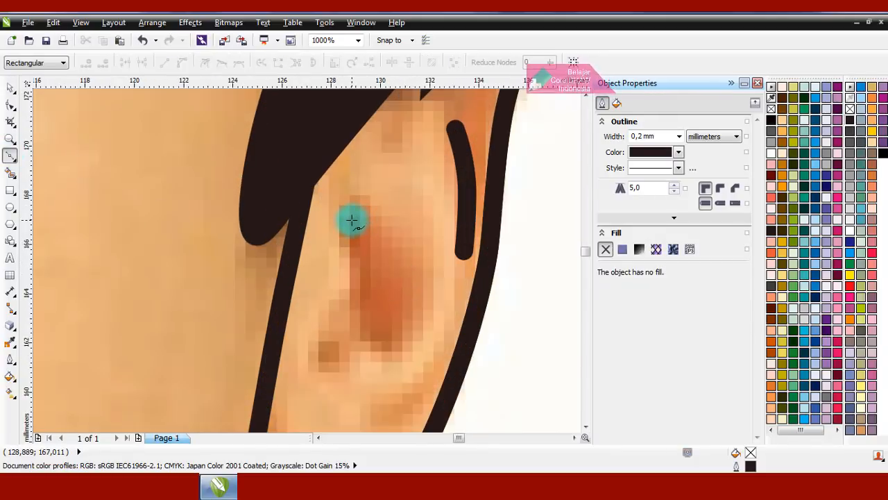
{"action": "left_click_drag", "start_coordinate": [393, 292], "coordinate": [385, 340]}
{"action": "left_click", "coordinate": [379, 346]}
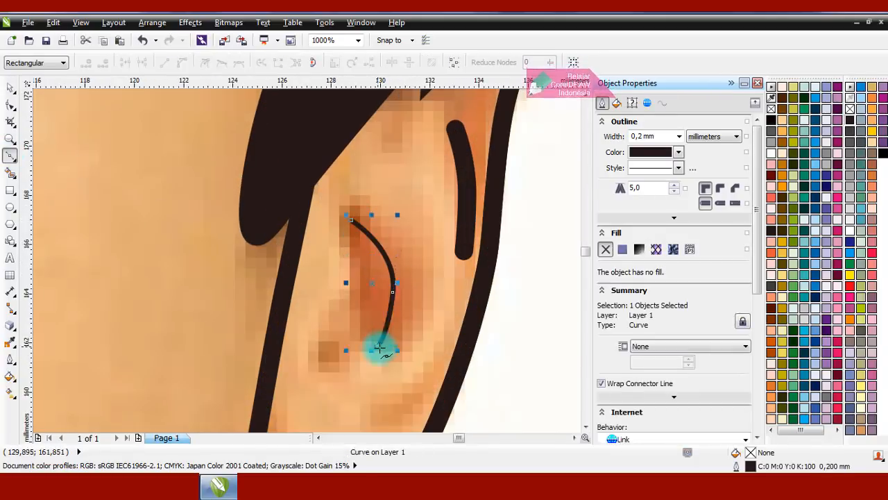
Give the inner-ear hollow line a 0.75 mm outline width with rounded line caps, and deselect it
{"action": "left_click", "coordinate": [679, 136]}
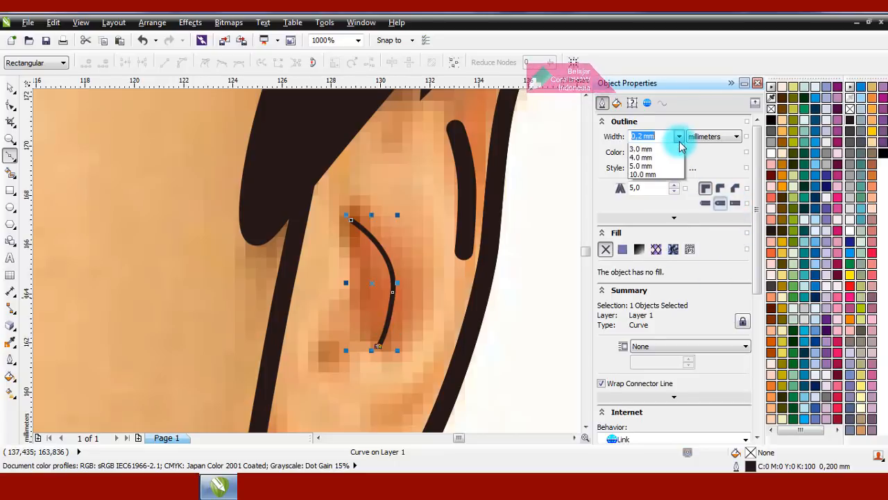
{"action": "left_click", "coordinate": [664, 202]}
{"action": "left_click", "coordinate": [10, 87]}
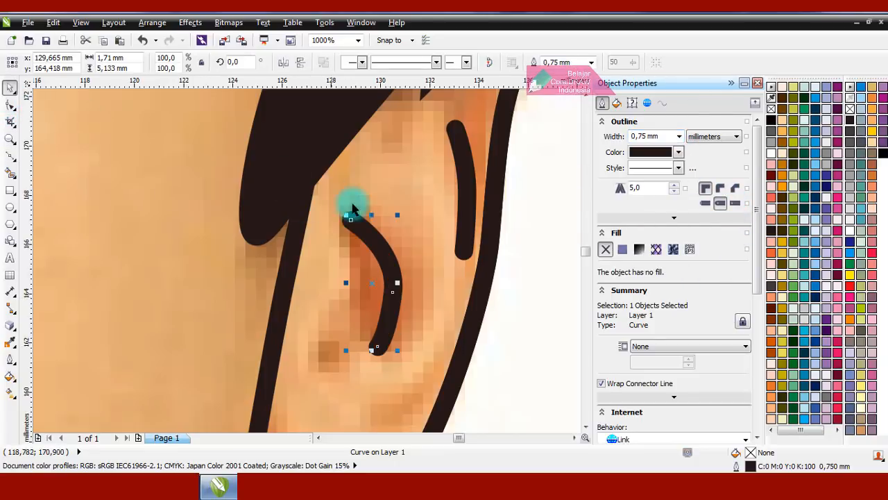
{"action": "scroll", "coordinate": [361, 198], "scroll_direction": "down", "scroll_amount": 2}
{"action": "left_click", "coordinate": [483, 233]}
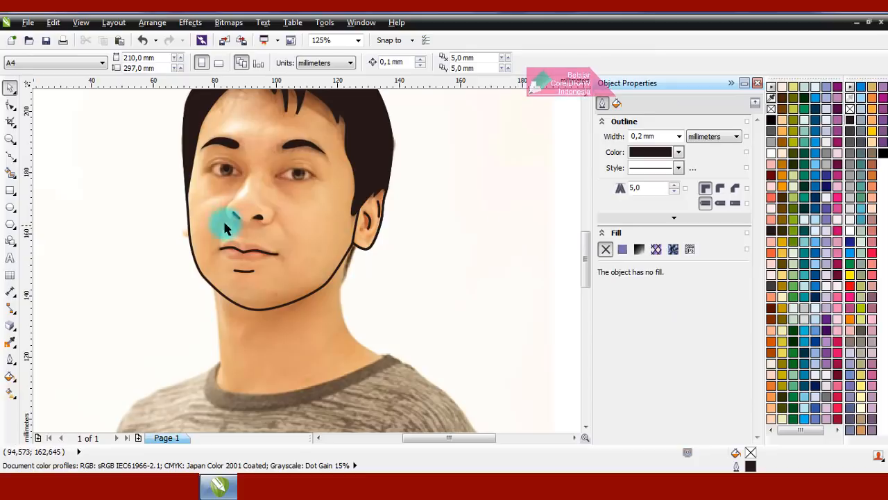
{"action": "scroll", "coordinate": [184, 229], "scroll_direction": "up", "scroll_amount": 5}
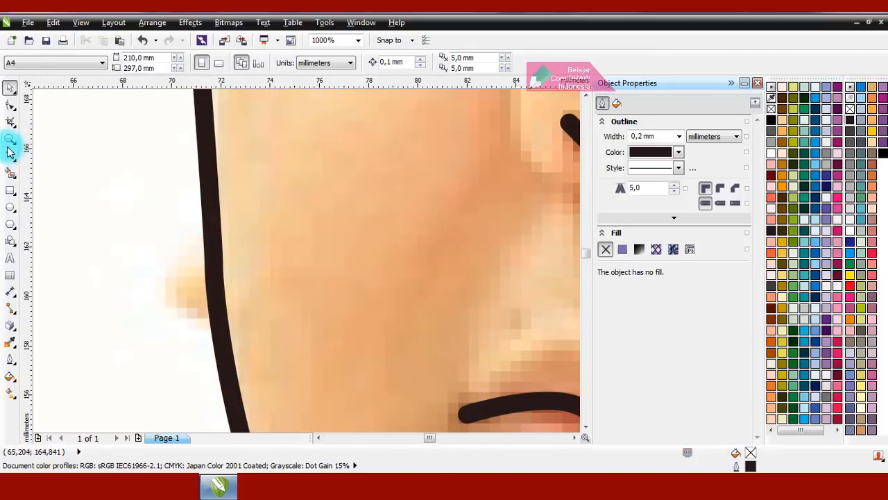
{"action": "left_click", "coordinate": [10, 153]}
{"action": "left_click", "coordinate": [208, 214]}
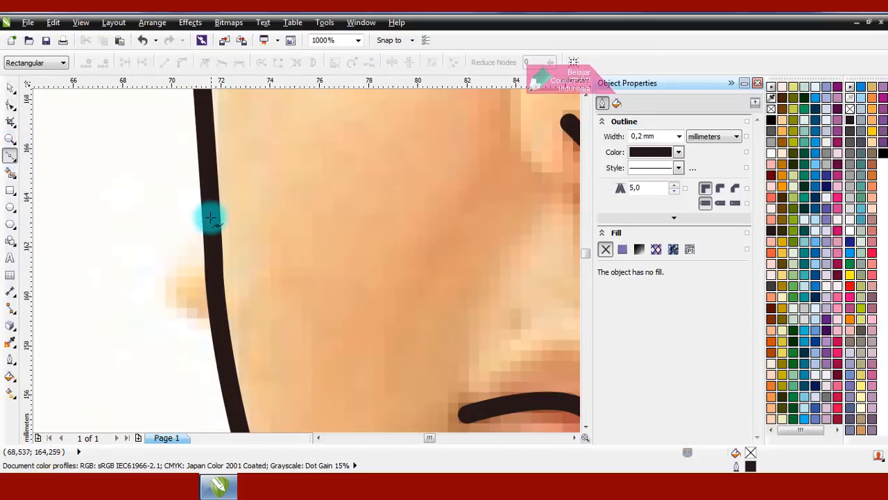
{"action": "left_click_drag", "start_coordinate": [178, 293], "coordinate": [215, 318]}
{"action": "key", "text": "ctrl+z"}
{"action": "left_click", "coordinate": [220, 166]}
{"action": "key", "text": "ctrl+z"}
Draw a closed Bezier shape about 4 mm wide and 4 mm high over the far ear, overlapping the cheek outline
{"action": "left_click", "coordinate": [226, 234]}
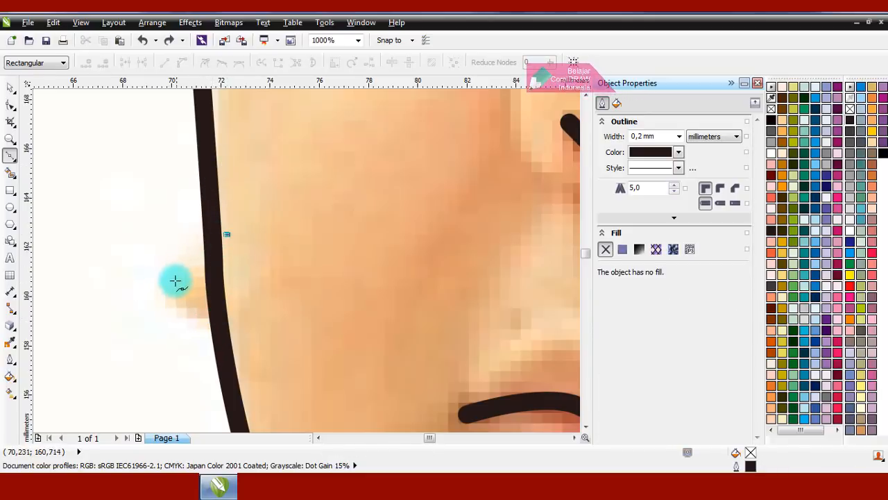
{"action": "left_click_drag", "start_coordinate": [176, 280], "coordinate": [199, 317]}
{"action": "left_click_drag", "start_coordinate": [254, 326], "coordinate": [278, 315]}
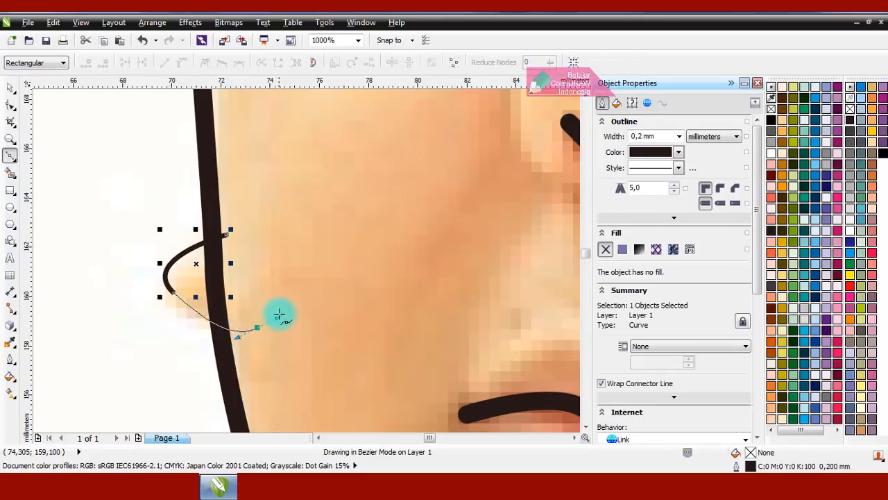
{"action": "left_click", "coordinate": [236, 239]}
{"action": "key", "text": "space"}
{"action": "scroll", "coordinate": [245, 250], "scroll_direction": "down", "scroll_amount": 2}
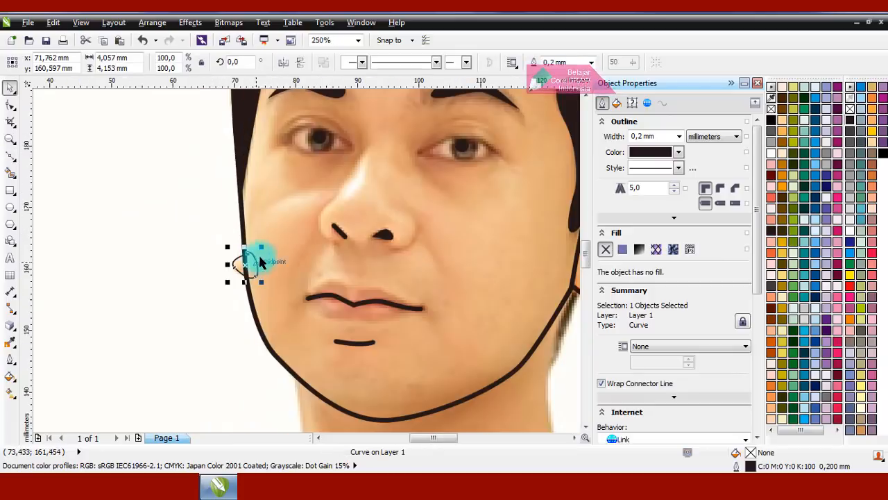
Trim the far-ear shape with the head outline so only the part outside the cheek is kept, and deselect it
{"action": "scroll", "coordinate": [255, 248], "scroll_direction": "up", "scroll_amount": 1}
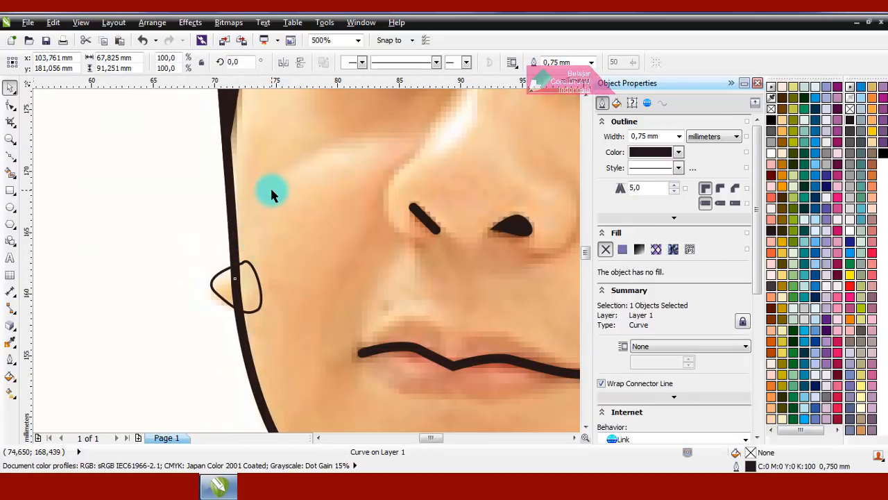
{"action": "scroll", "coordinate": [278, 197], "scroll_direction": "down", "scroll_amount": 2}
{"action": "scroll", "coordinate": [280, 198], "scroll_direction": "up", "scroll_amount": 1}
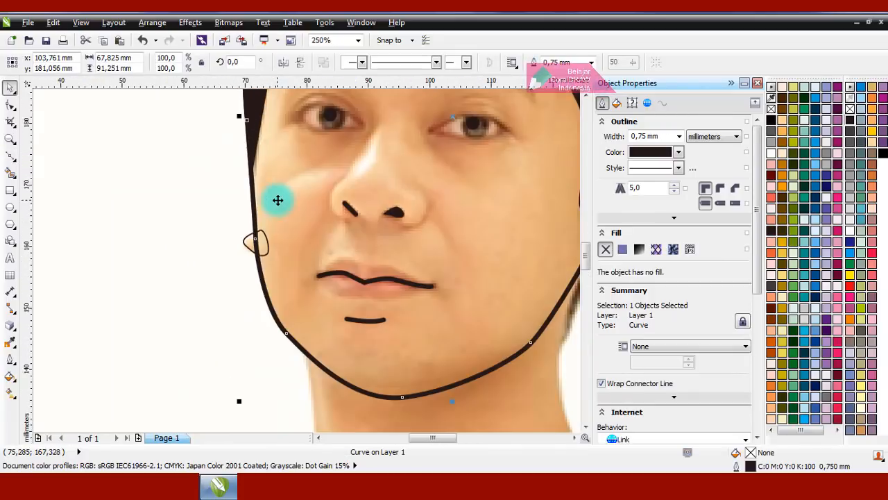
{"action": "left_click", "coordinate": [248, 245], "text": "shift"}
{"action": "left_click", "coordinate": [420, 64]}
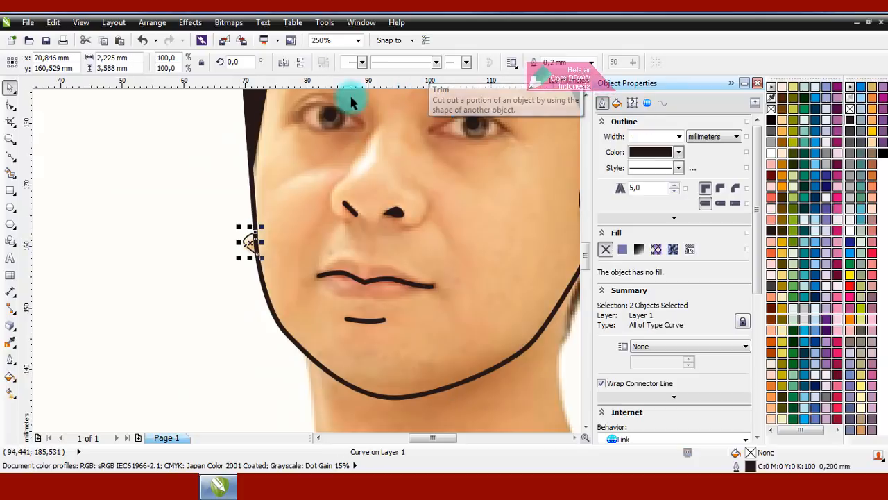
{"action": "left_click", "coordinate": [224, 228]}
Set the outline width of the trimmed far ear to 0.75 mm and deselect it
{"action": "left_click", "coordinate": [244, 243]}
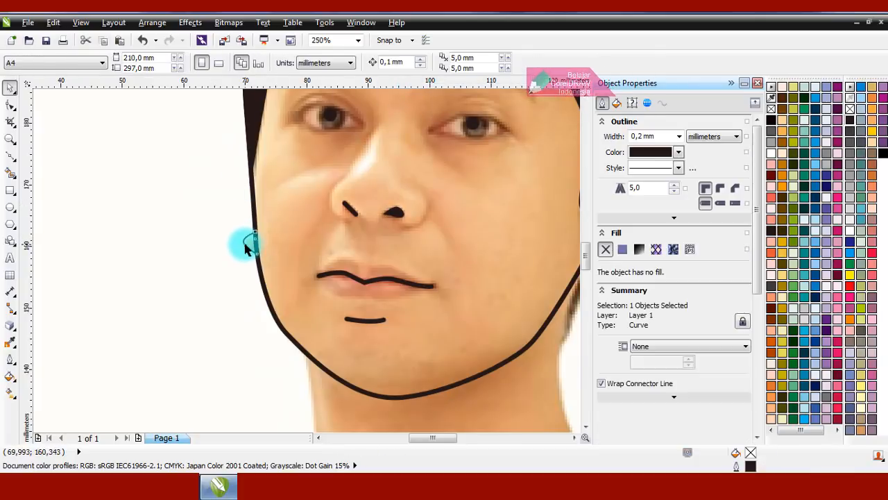
{"action": "left_click", "coordinate": [677, 136]}
{"action": "left_click", "coordinate": [668, 193]}
{"action": "left_click", "coordinate": [115, 204]}
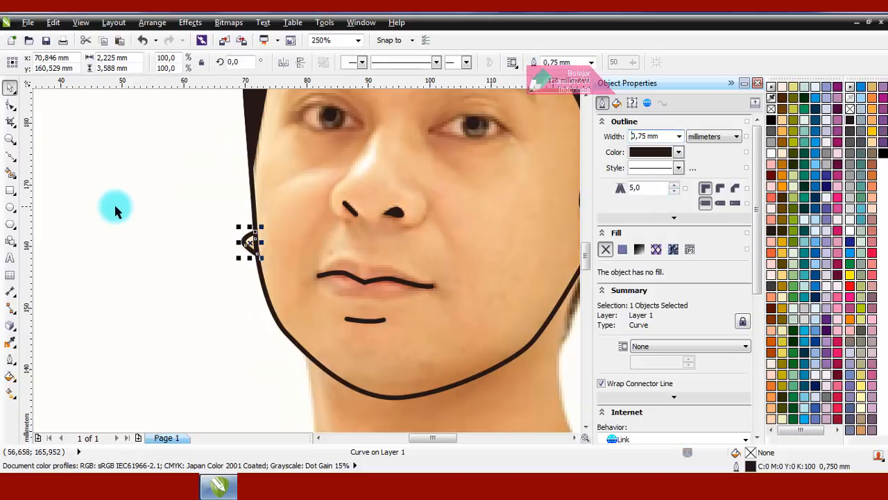
Fill the head shape with the light peach skin colour C0 M20 Y40 K0 and deselect it
{"action": "scroll", "coordinate": [217, 262], "scroll_direction": "down", "scroll_amount": 2}
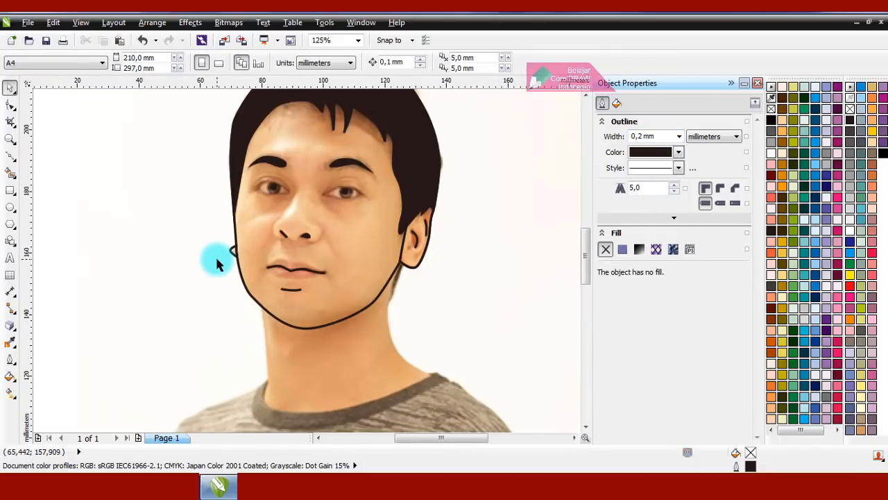
{"action": "scroll", "coordinate": [286, 251], "scroll_direction": "down", "scroll_amount": 1}
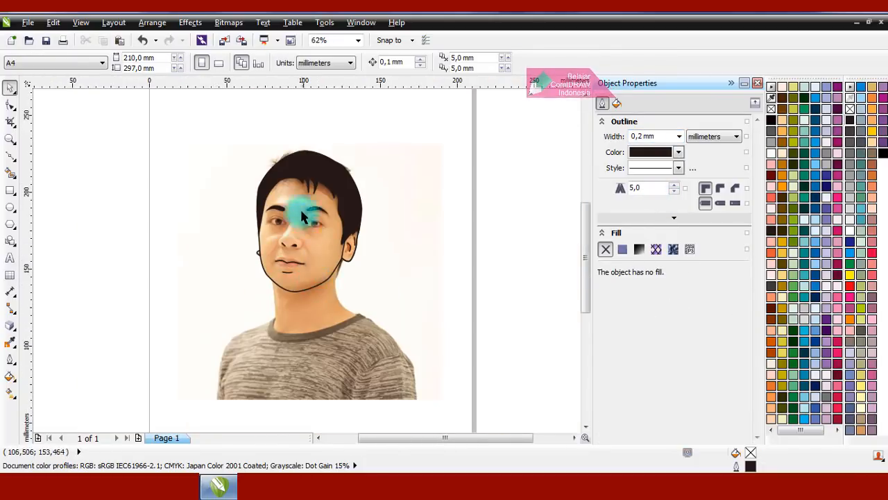
{"action": "scroll", "coordinate": [295, 216], "scroll_direction": "up", "scroll_amount": 2}
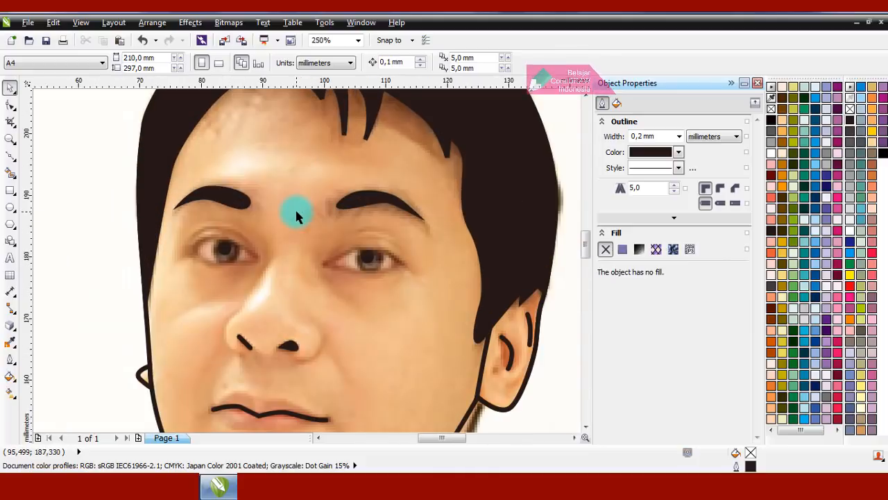
{"action": "scroll", "coordinate": [295, 215], "scroll_direction": "down", "scroll_amount": 1}
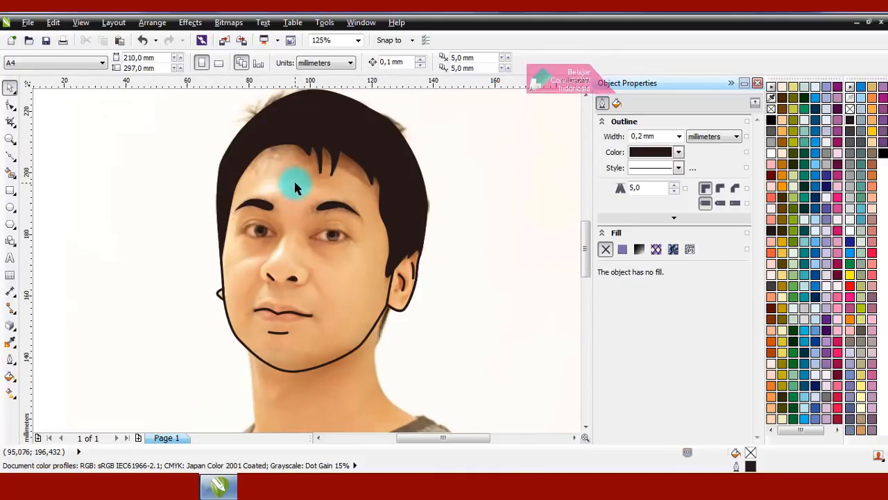
{"action": "left_click", "coordinate": [294, 182]}
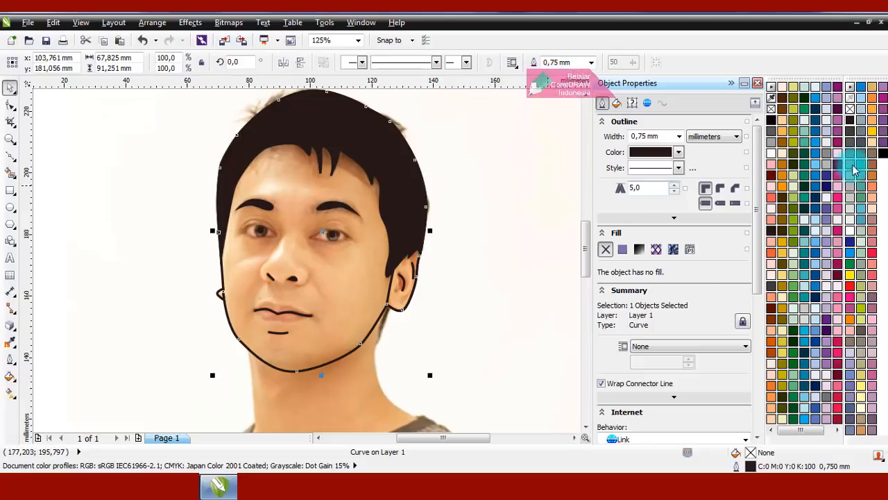
{"action": "left_click", "coordinate": [873, 150]}
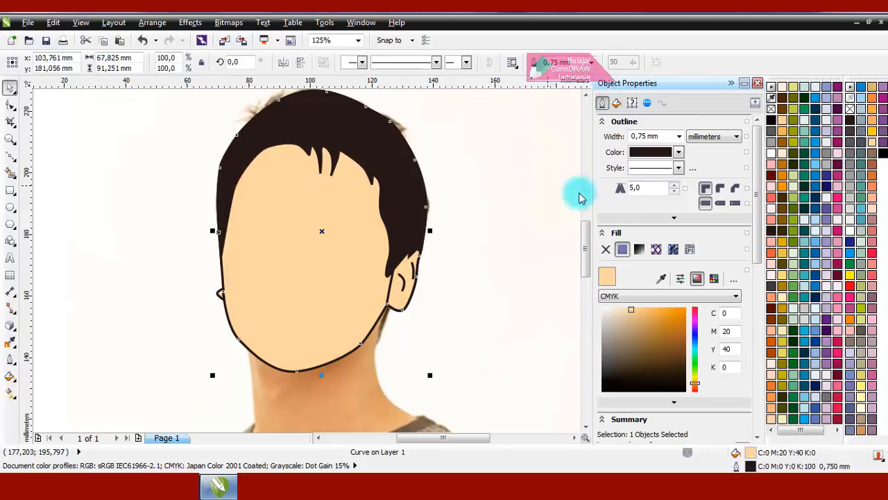
{"action": "left_click", "coordinate": [510, 218]}
Fill the small far ear beside the cheek with the same light peach skin colour and deselect it
{"action": "scroll", "coordinate": [218, 293], "scroll_direction": "up", "scroll_amount": 3}
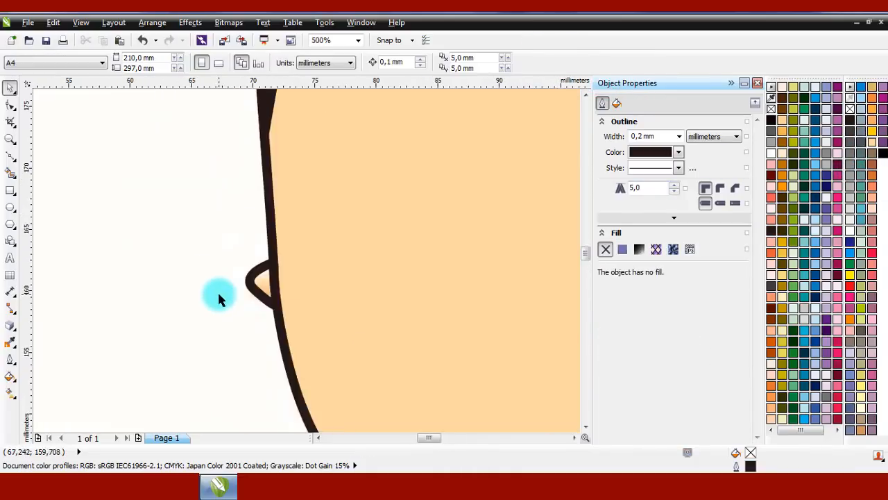
{"action": "left_click", "coordinate": [287, 284]}
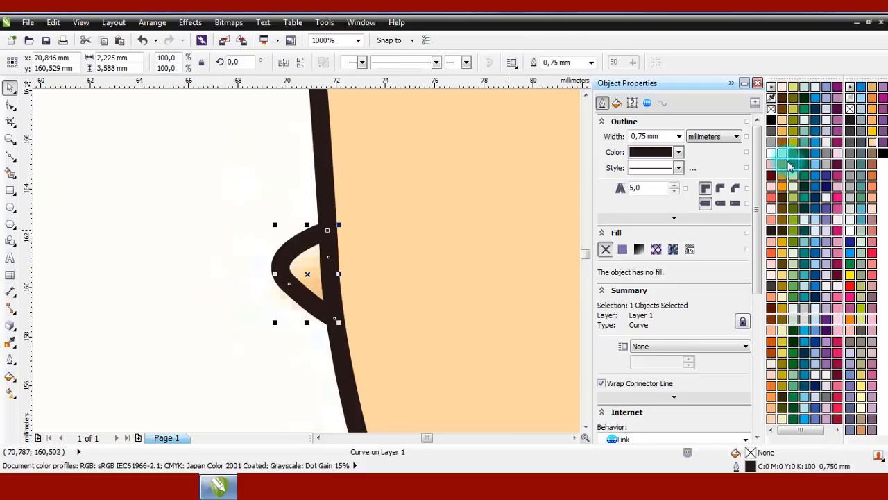
{"action": "left_click", "coordinate": [873, 147]}
{"action": "scroll", "coordinate": [194, 232], "scroll_direction": "down", "scroll_amount": 3}
{"action": "key", "text": "Escape"}
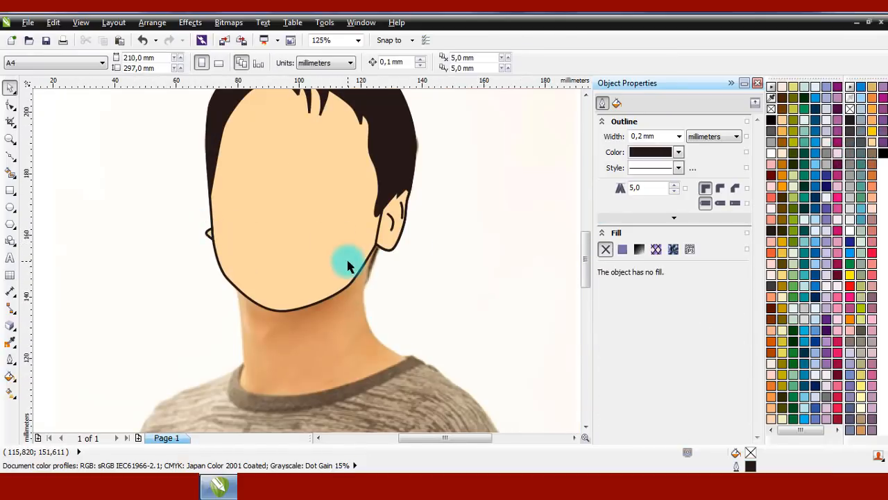
Try to bring the facial features to the front of the page, undo the order change, and clear the selection
{"action": "scroll", "coordinate": [347, 236], "scroll_direction": "down", "scroll_amount": 1}
{"action": "left_click_drag", "start_coordinate": [230, 152], "coordinate": [399, 267]}
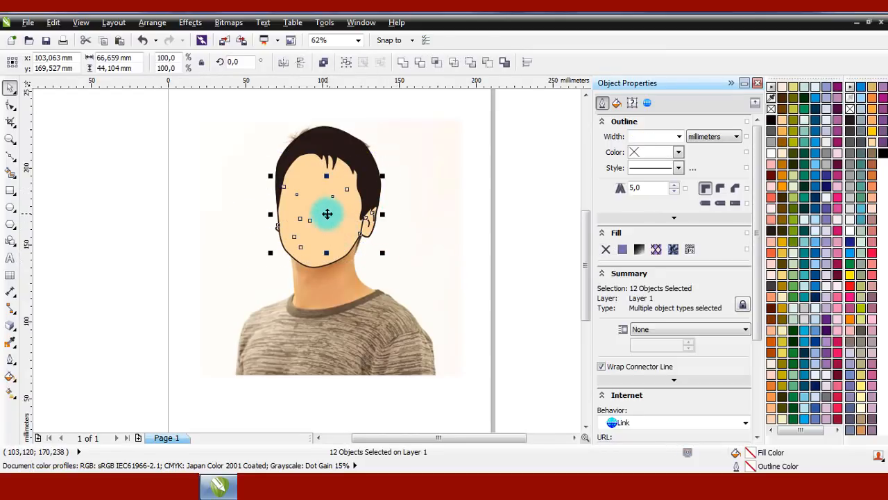
{"action": "right_click", "coordinate": [326, 214]}
{"action": "mouse_move", "coordinate": [476, 197]}
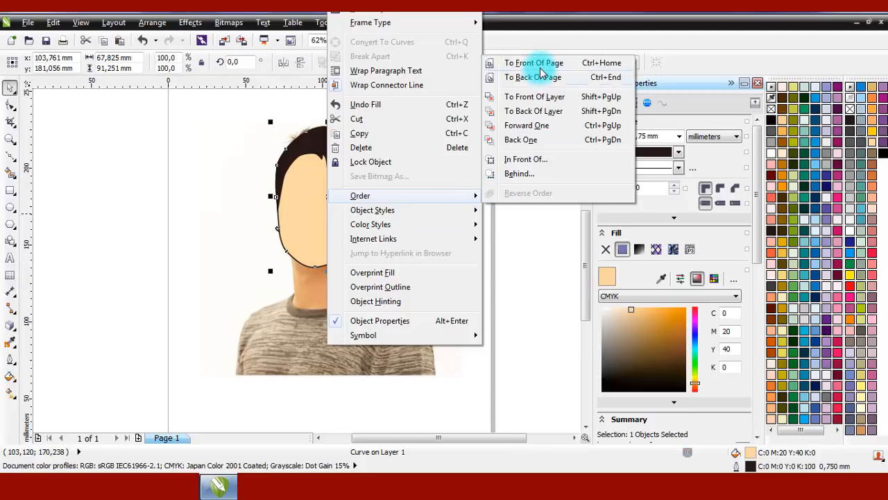
{"action": "left_click", "coordinate": [542, 67]}
{"action": "key", "text": "ctrl+z"}
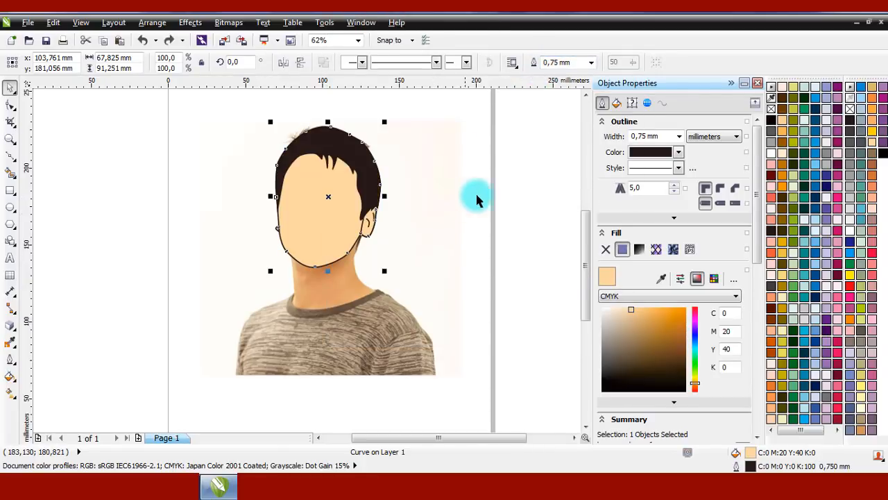
{"action": "left_click", "coordinate": [496, 191]}
Select the eyebrows, eyes, nose and mouth together, bring them to the front of the page, and deselect them
{"action": "left_click_drag", "start_coordinate": [249, 175], "coordinate": [366, 261]}
{"action": "right_click", "coordinate": [314, 215]}
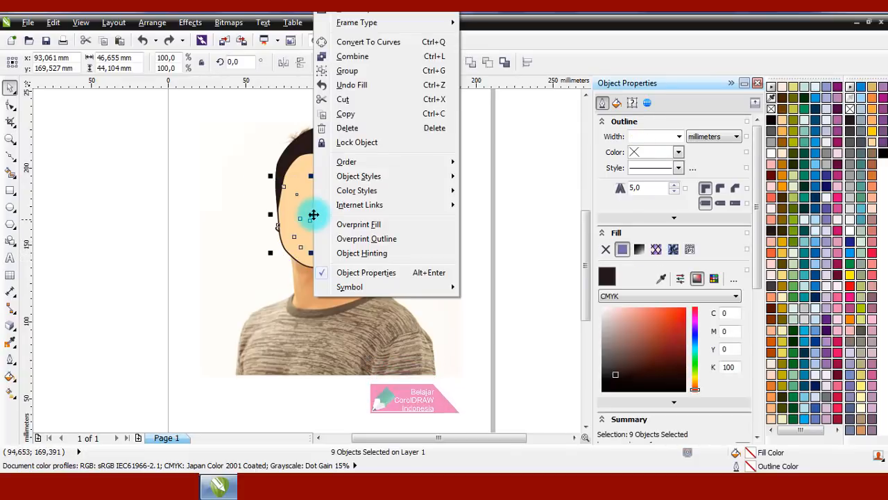
{"action": "mouse_move", "coordinate": [450, 164]}
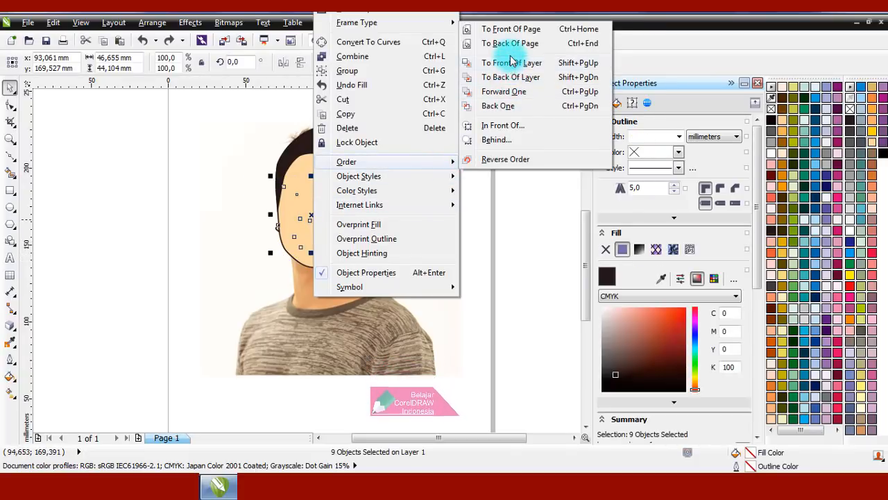
{"action": "left_click", "coordinate": [511, 30]}
{"action": "left_click", "coordinate": [486, 177]}
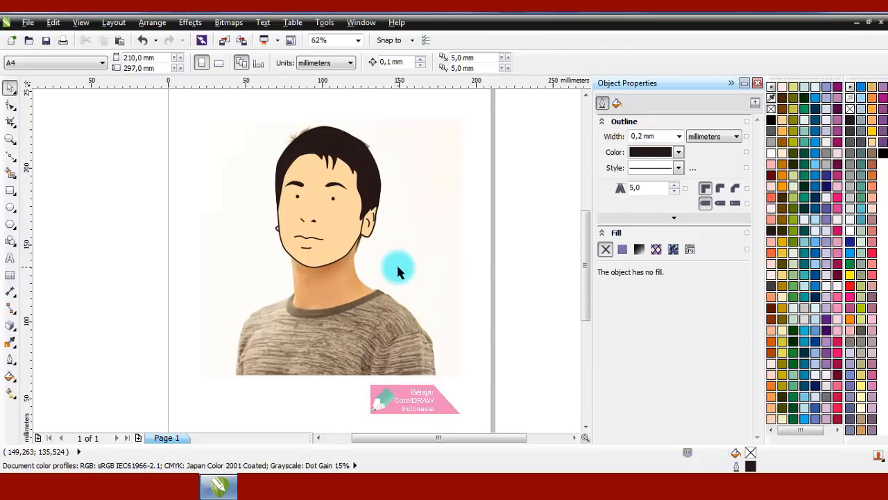
Start a Bezier body outline at the jaw below the near ear and trace down that side of the neck
{"action": "left_click", "coordinate": [11, 157]}
{"action": "scroll", "coordinate": [356, 242], "scroll_direction": "up", "scroll_amount": 4}
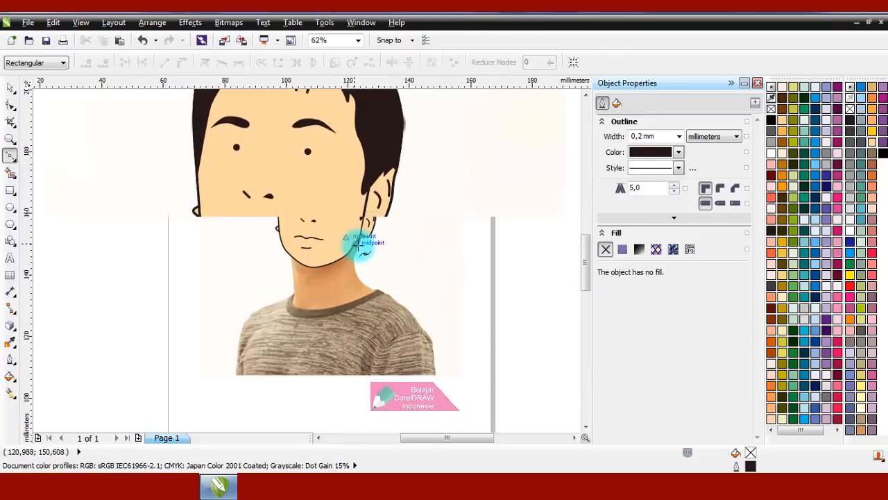
{"action": "scroll", "coordinate": [361, 221], "scroll_direction": "up", "scroll_amount": 2}
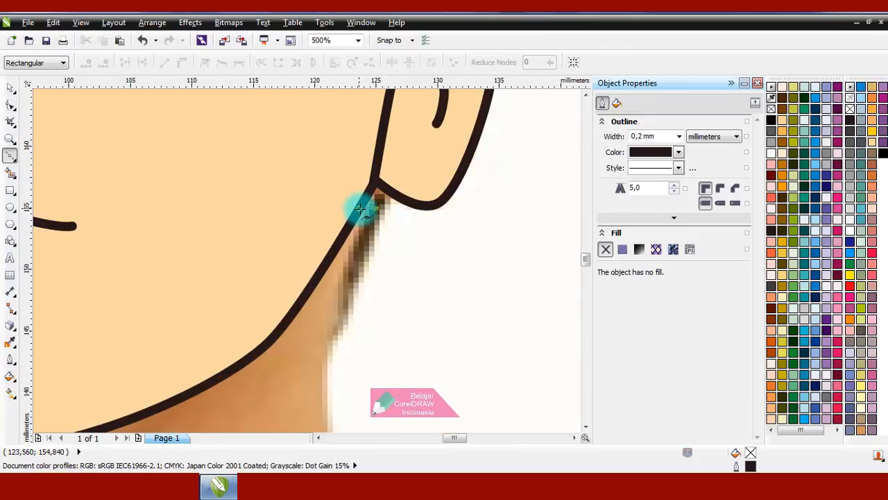
{"action": "left_click", "coordinate": [358, 208]}
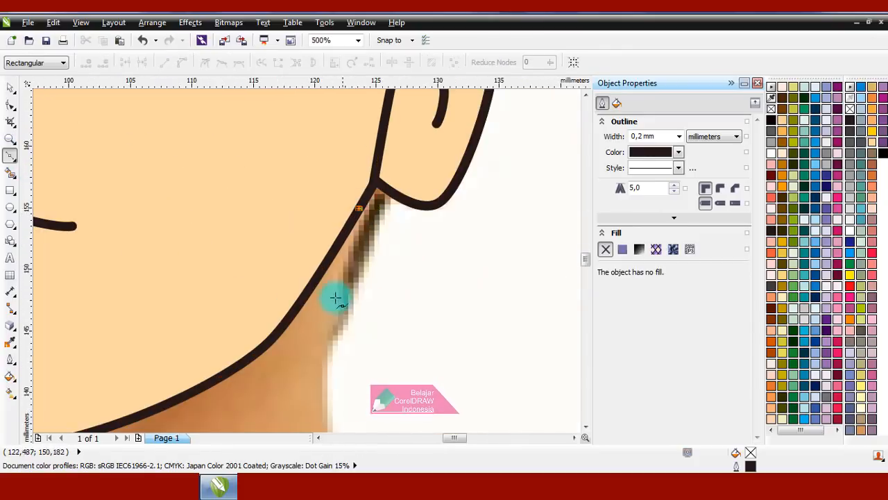
{"action": "left_click", "coordinate": [404, 289]}
{"action": "key", "text": "ctrl+z"}
{"action": "left_click", "coordinate": [358, 183]}
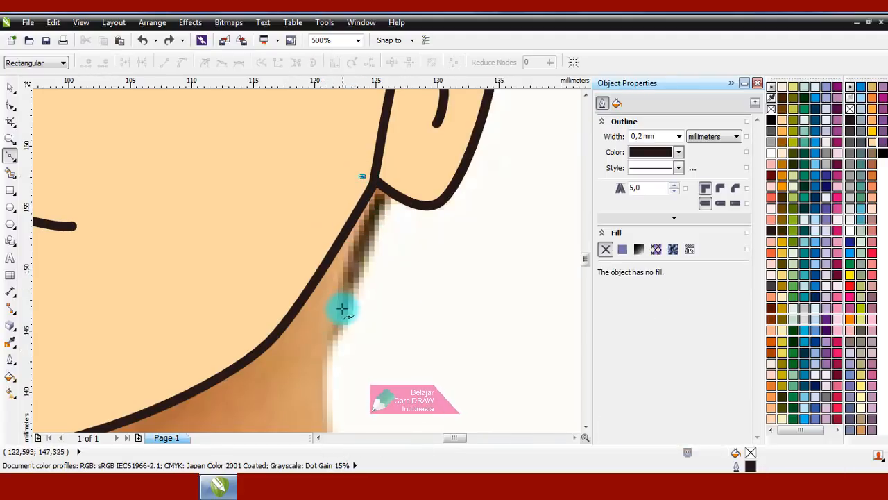
{"action": "left_click", "coordinate": [319, 350]}
{"action": "scroll", "coordinate": [347, 361], "scroll_direction": "down", "scroll_amount": 3}
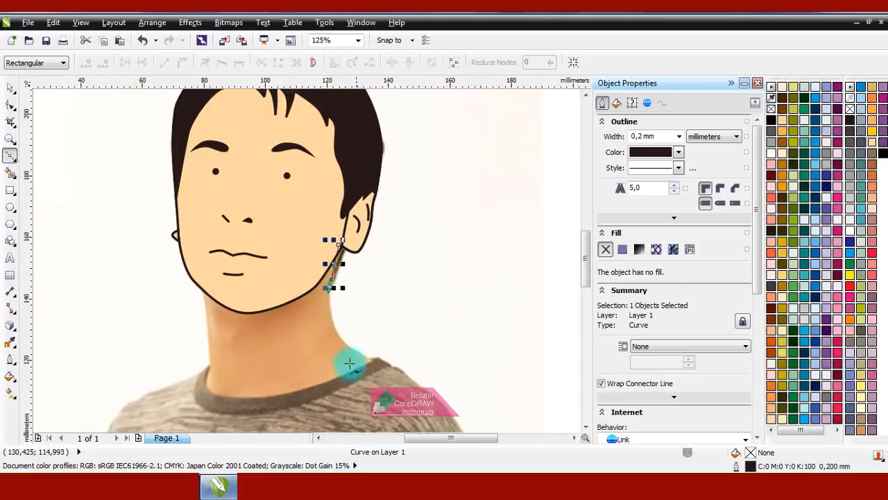
{"action": "scroll", "coordinate": [342, 328], "scroll_direction": "up", "scroll_amount": 1}
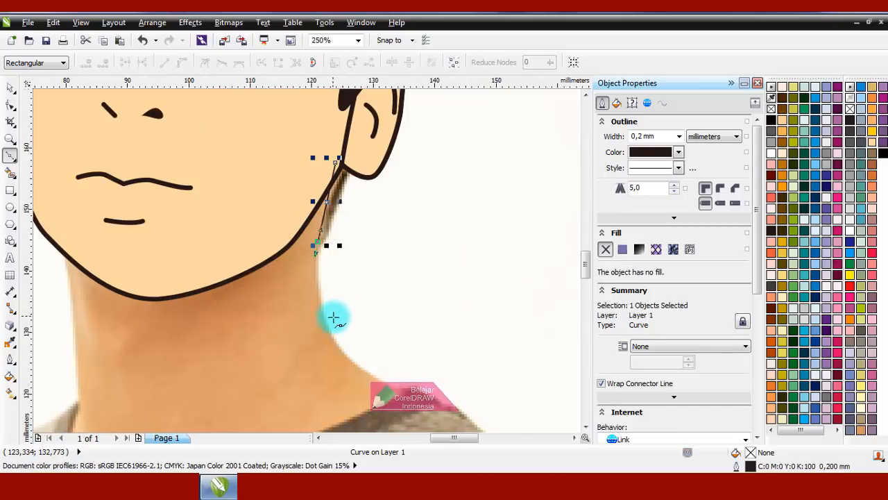
{"action": "scroll", "coordinate": [333, 317], "scroll_direction": "up", "scroll_amount": 2}
{"action": "left_click_drag", "start_coordinate": [316, 322], "coordinate": [327, 347]}
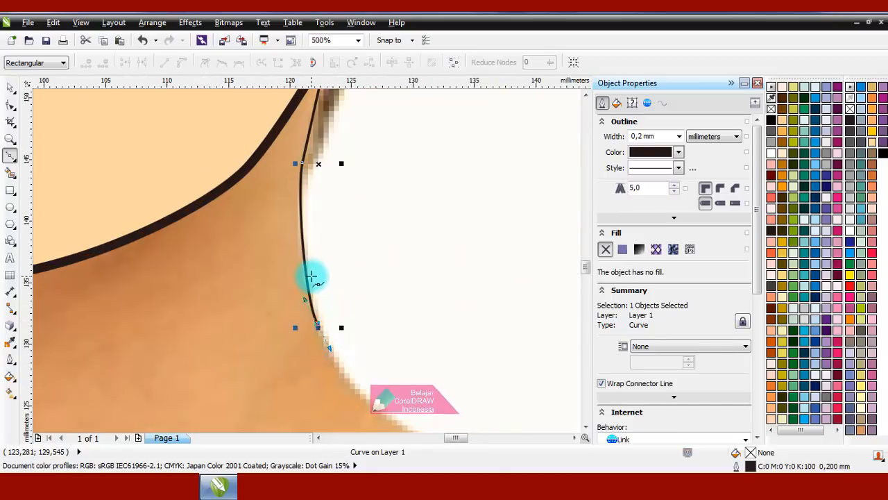
Continue the outline along the curved base of the neck to where the shirt collar meets the near-ear-side shoulder
{"action": "scroll", "coordinate": [347, 320], "scroll_direction": "down", "scroll_amount": 3}
{"action": "scroll", "coordinate": [347, 323], "scroll_direction": "up", "scroll_amount": 2}
{"action": "scroll", "coordinate": [347, 323], "scroll_direction": "up", "scroll_amount": 1}
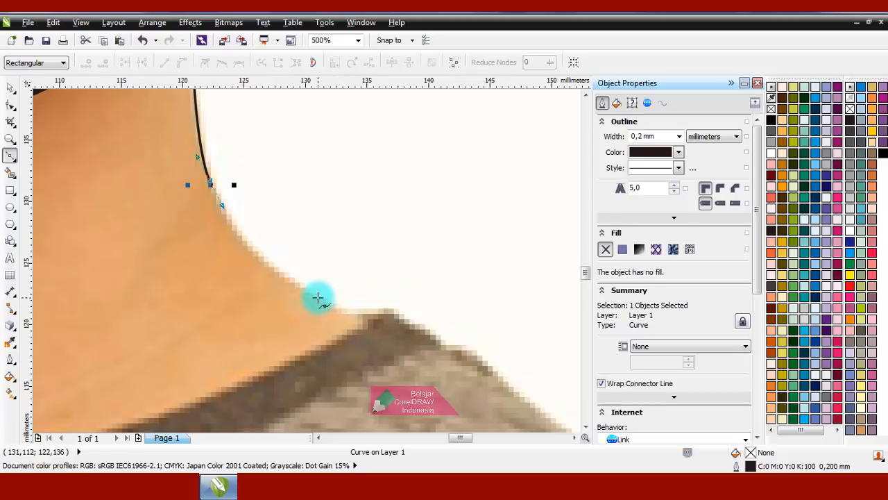
{"action": "left_click_drag", "start_coordinate": [320, 296], "coordinate": [376, 317]}
{"action": "key", "text": "ctrl+z"}
{"action": "left_click", "coordinate": [380, 316]}
{"action": "scroll", "coordinate": [401, 304], "scroll_direction": "down", "scroll_amount": 2}
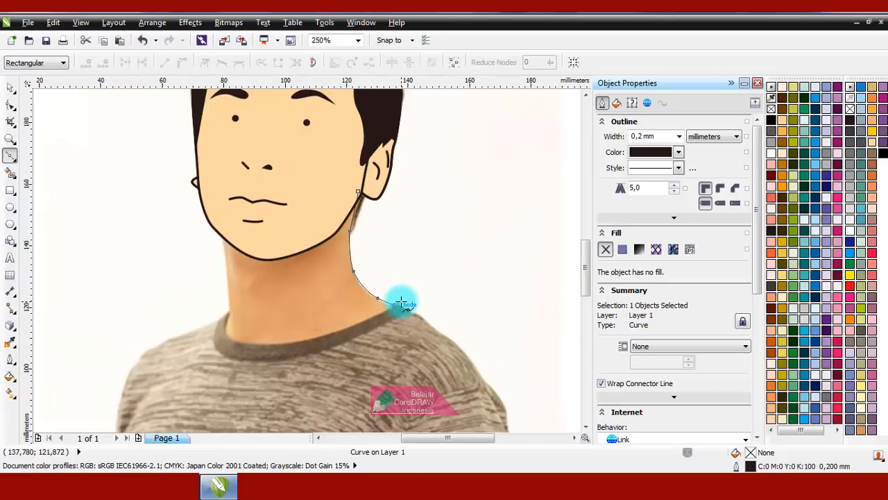
Trace the outline over the near-ear-side shoulder and down the sleeve to the photo's lower edge
{"action": "scroll", "coordinate": [358, 327], "scroll_direction": "up", "scroll_amount": 2}
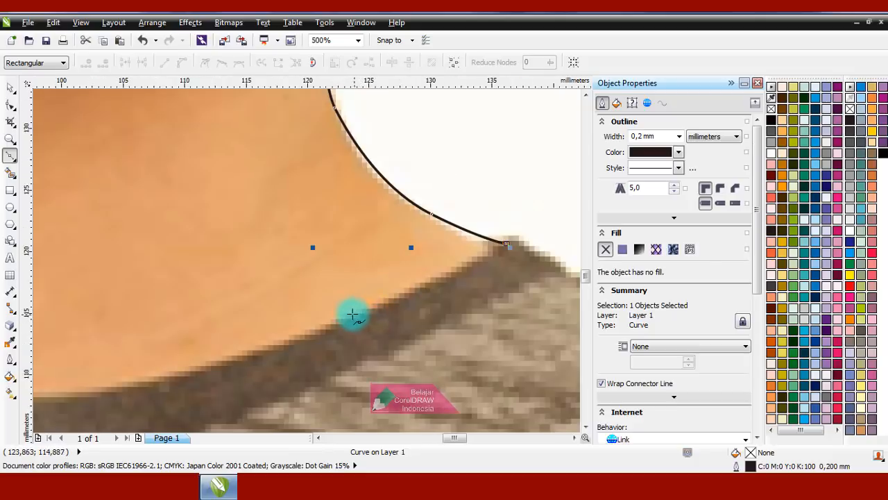
{"action": "scroll", "coordinate": [352, 315], "scroll_direction": "down", "scroll_amount": 2}
{"action": "left_click_drag", "start_coordinate": [495, 316], "coordinate": [502, 336]}
{"action": "scroll", "coordinate": [494, 305], "scroll_direction": "down", "scroll_amount": 1}
{"action": "scroll", "coordinate": [510, 345], "scroll_direction": "up", "scroll_amount": 1}
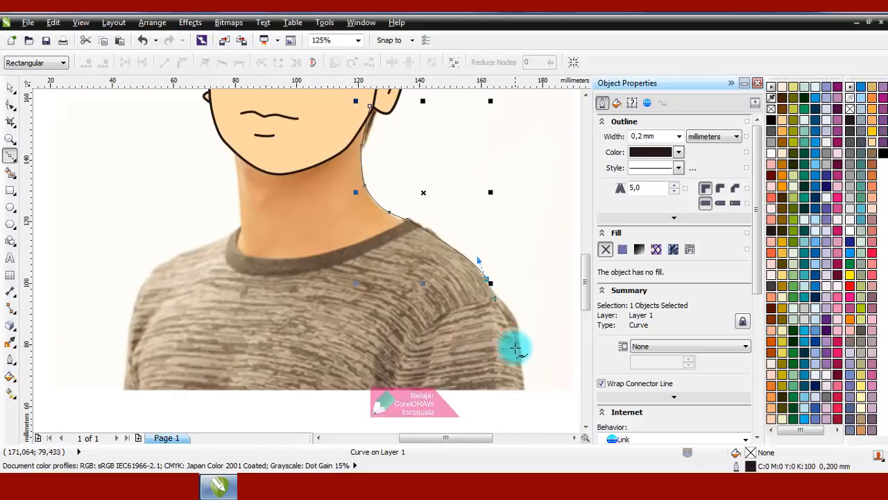
{"action": "mouse_move", "coordinate": [519, 389]}
{"action": "left_mouse_down"}
{"action": "mouse_move", "coordinate": [517, 311]}
{"action": "mouse_move", "coordinate": [520, 389]}
{"action": "left_mouse_up"}
{"action": "left_click", "coordinate": [519, 389]}
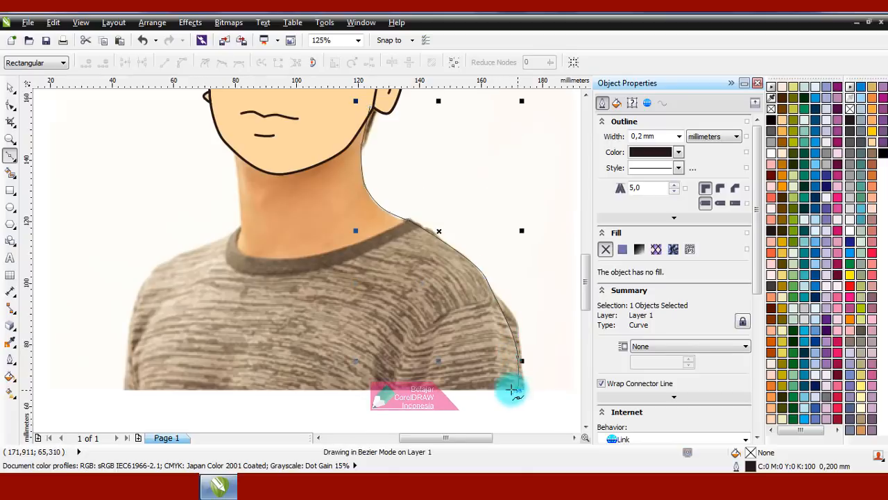
Run the outline straight along the shirt's lower edge and trace up the opposite sleeve and shoulder to the neck
{"action": "left_click", "coordinate": [125, 392]}
{"action": "scroll", "coordinate": [134, 291], "scroll_direction": "up", "scroll_amount": 1}
{"action": "left_click_drag", "start_coordinate": [149, 267], "coordinate": [176, 234]}
{"action": "left_click_drag", "start_coordinate": [251, 197], "coordinate": [291, 181]}
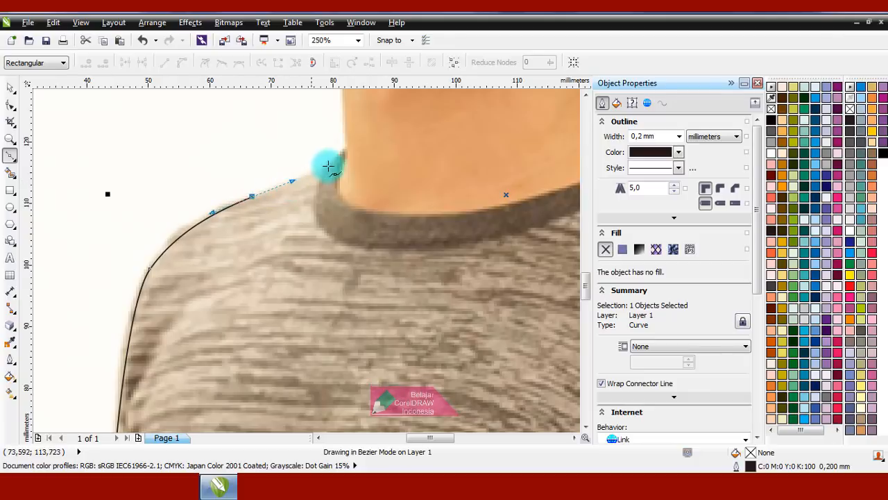
{"action": "left_click", "coordinate": [346, 150]}
Extend the outline up the far side of the neck into the face and close the body shape at its starting node
{"action": "scroll", "coordinate": [337, 208], "scroll_direction": "down", "scroll_amount": 2}
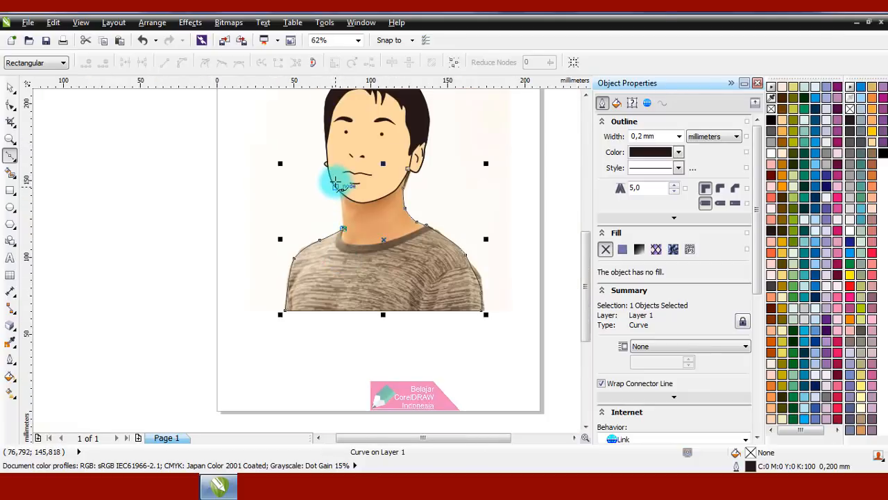
{"action": "scroll", "coordinate": [341, 191], "scroll_direction": "up", "scroll_amount": 2}
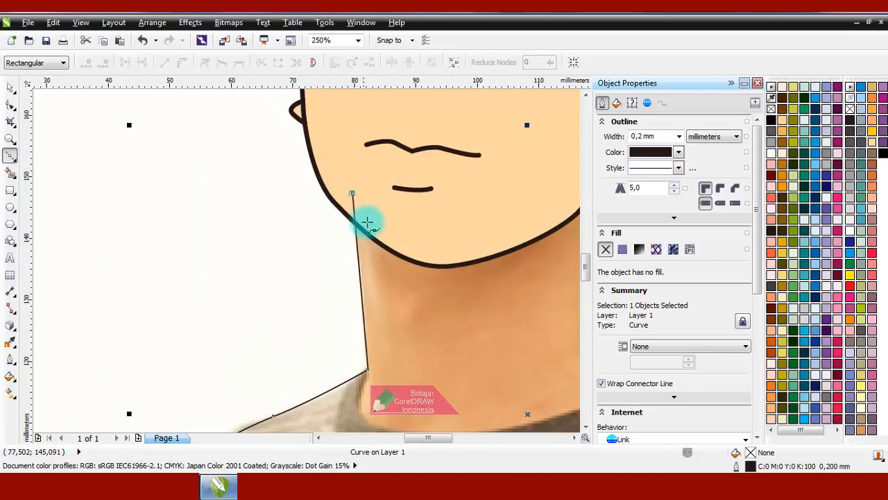
{"action": "scroll", "coordinate": [354, 193], "scroll_direction": "down", "scroll_amount": 1}
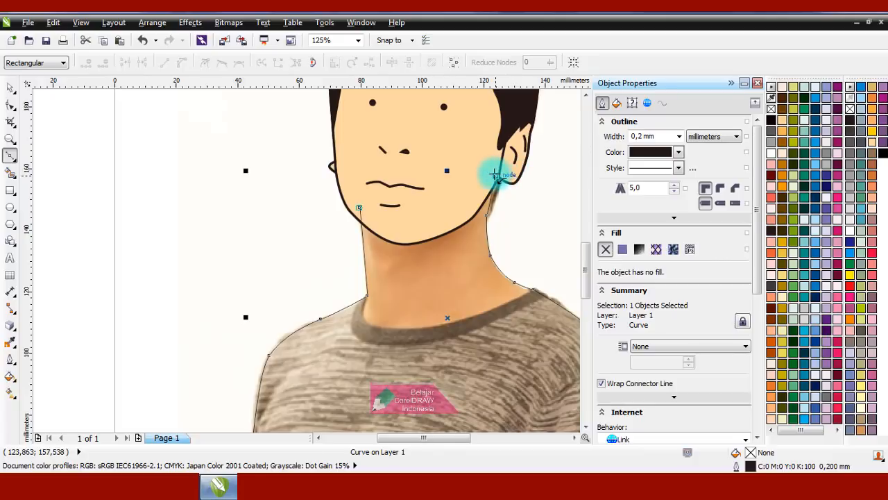
{"action": "left_click", "coordinate": [496, 175]}
{"action": "left_click", "coordinate": [11, 87]}
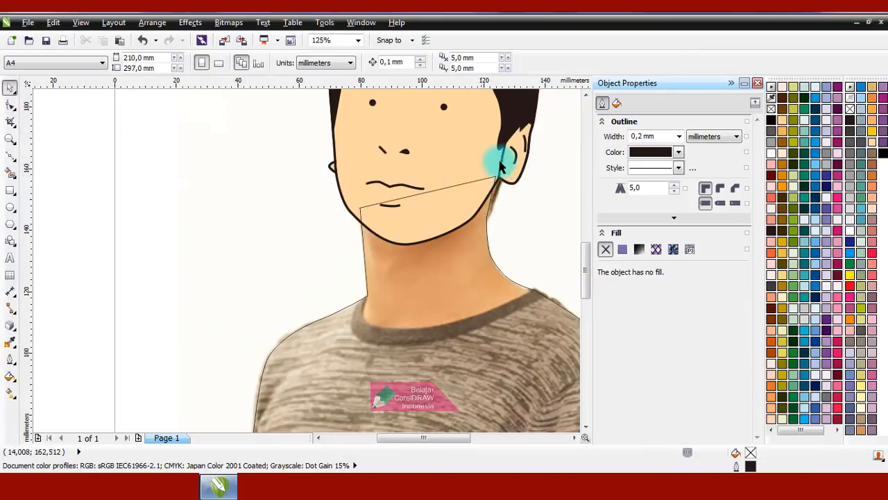
Trim the body shape with the head shape so its overlap inside the face is removed, and deselect
{"action": "scroll", "coordinate": [377, 198], "scroll_direction": "up", "scroll_amount": 1}
{"action": "scroll", "coordinate": [377, 180], "scroll_direction": "down", "scroll_amount": 1}
{"action": "left_click", "coordinate": [382, 175]}
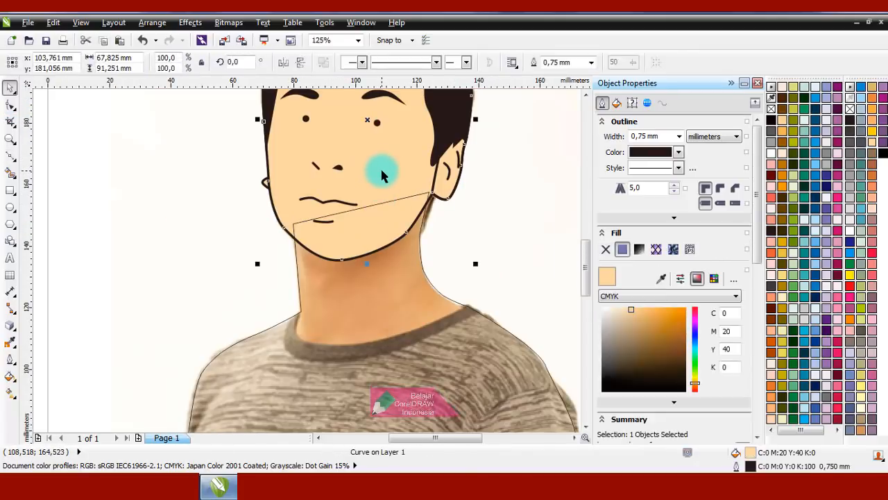
{"action": "left_click", "coordinate": [403, 281], "text": "shift"}
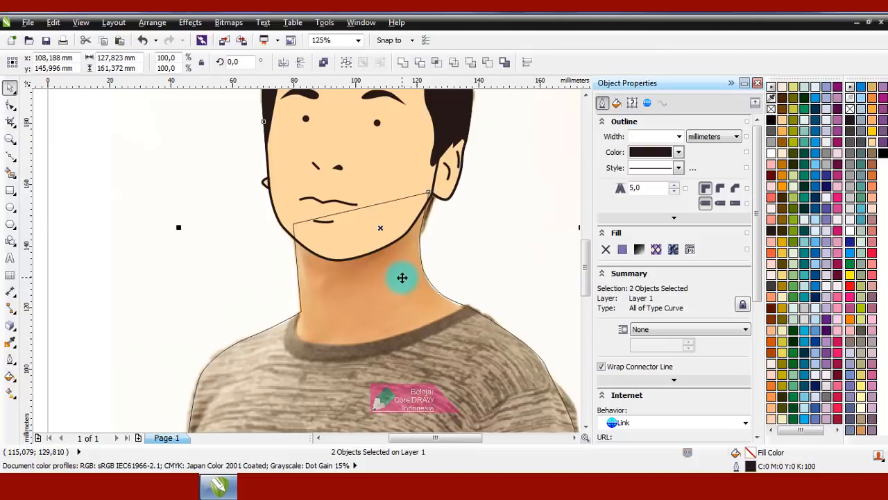
{"action": "left_click", "coordinate": [420, 66]}
{"action": "left_click", "coordinate": [274, 278]}
Set the trimmed body shape's outline width to 0.75 mm and deselect it
{"action": "left_click", "coordinate": [367, 309]}
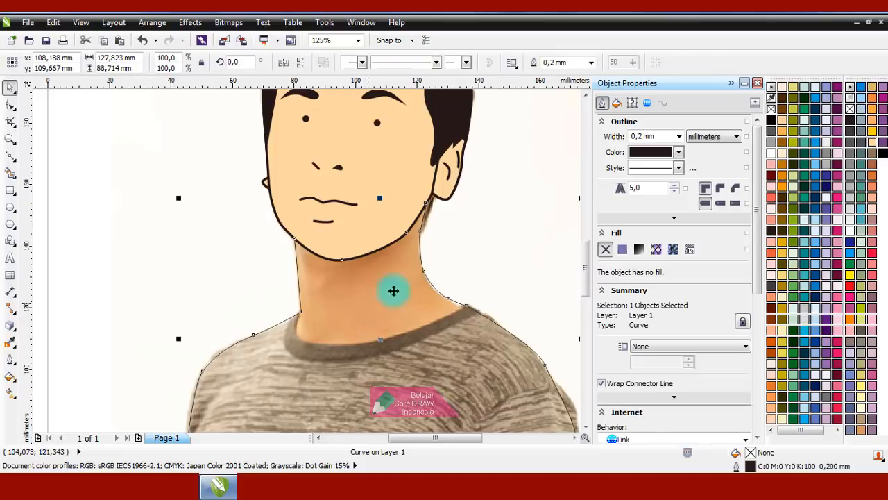
{"action": "left_click", "coordinate": [590, 62]}
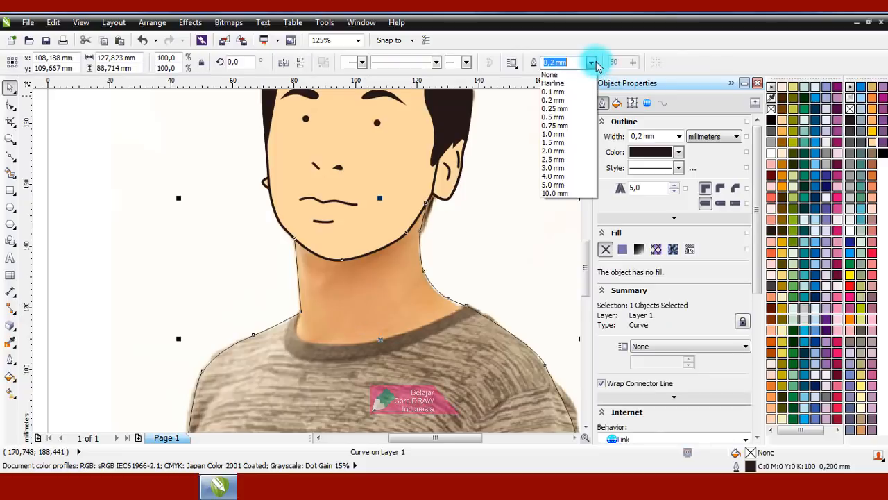
{"action": "left_click", "coordinate": [555, 125]}
{"action": "left_click", "coordinate": [511, 234]}
{"action": "scroll", "coordinate": [300, 241], "scroll_direction": "down", "scroll_amount": 4}
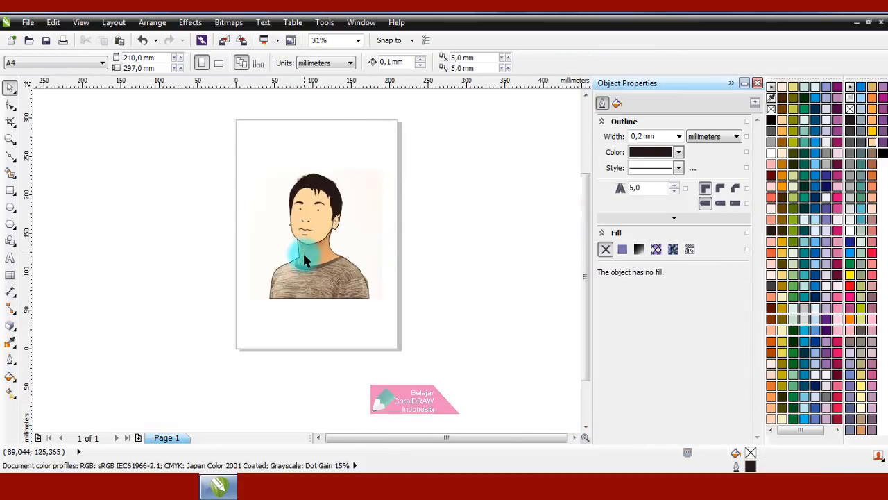
Start a Bezier collar shape at the far-side neck and shoulder corner and trace the neckline's inner curve to its lowest point
{"action": "scroll", "coordinate": [302, 251], "scroll_direction": "up", "scroll_amount": 6}
{"action": "left_click", "coordinate": [7, 157]}
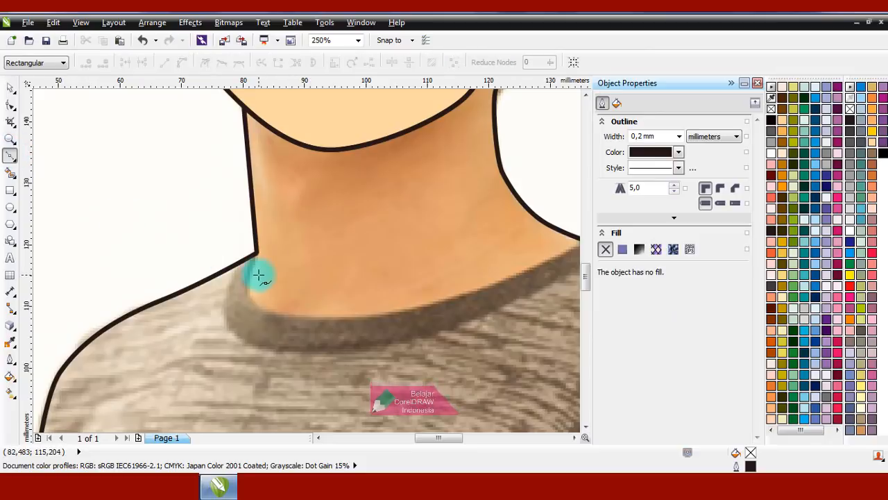
{"action": "scroll", "coordinate": [258, 273], "scroll_direction": "up", "scroll_amount": 2}
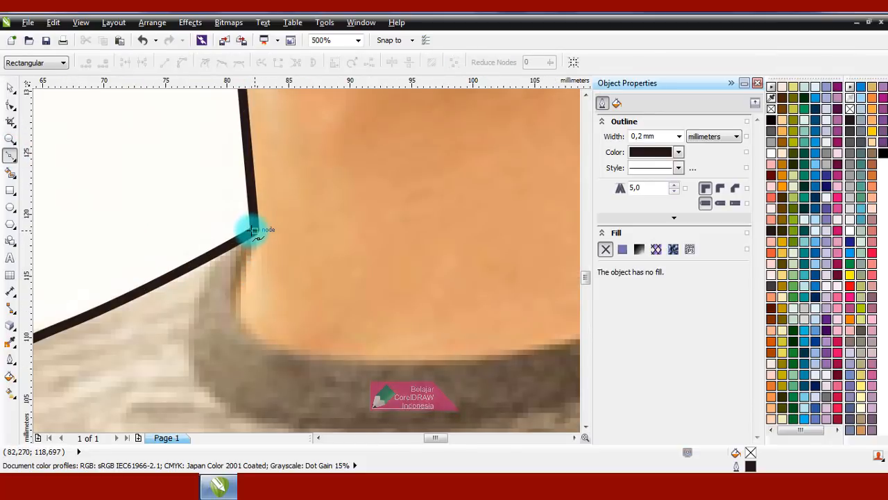
{"action": "left_click", "coordinate": [254, 230]}
{"action": "left_click", "coordinate": [234, 305]}
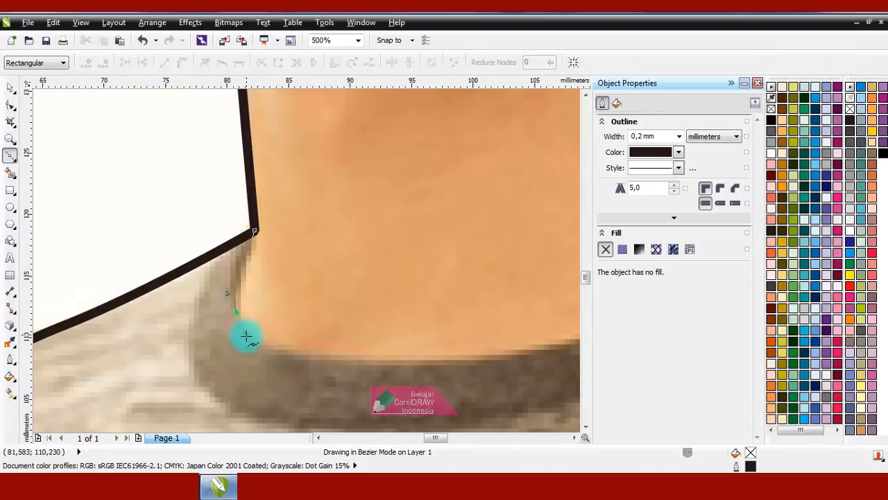
{"action": "left_click_drag", "start_coordinate": [246, 336], "coordinate": [245, 335]}
{"action": "left_click_drag", "start_coordinate": [426, 360], "coordinate": [499, 355]}
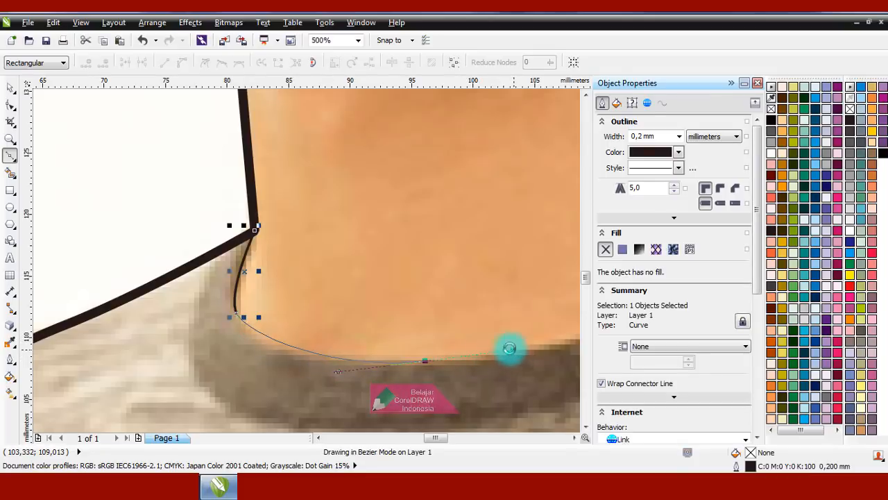
Continue the collar's inner edge up to the near-ear-side shoulder and carry it around the collar end just outside the body outline
{"action": "scroll", "coordinate": [199, 312], "scroll_direction": "down", "scroll_amount": 2}
{"action": "scroll", "coordinate": [341, 309], "scroll_direction": "down", "scroll_amount": 2}
{"action": "scroll", "coordinate": [361, 298], "scroll_direction": "up", "scroll_amount": 2}
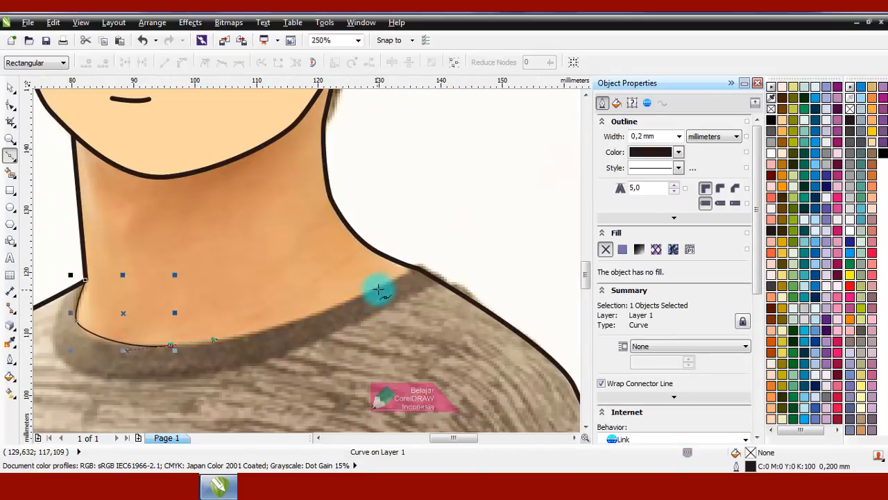
{"action": "left_click_drag", "start_coordinate": [378, 290], "coordinate": [438, 255]}
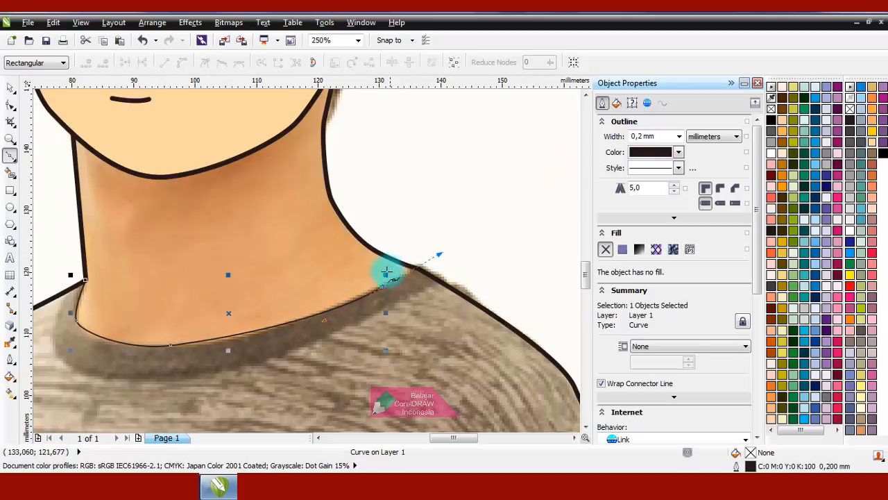
{"action": "scroll", "coordinate": [387, 273], "scroll_direction": "up", "scroll_amount": 1}
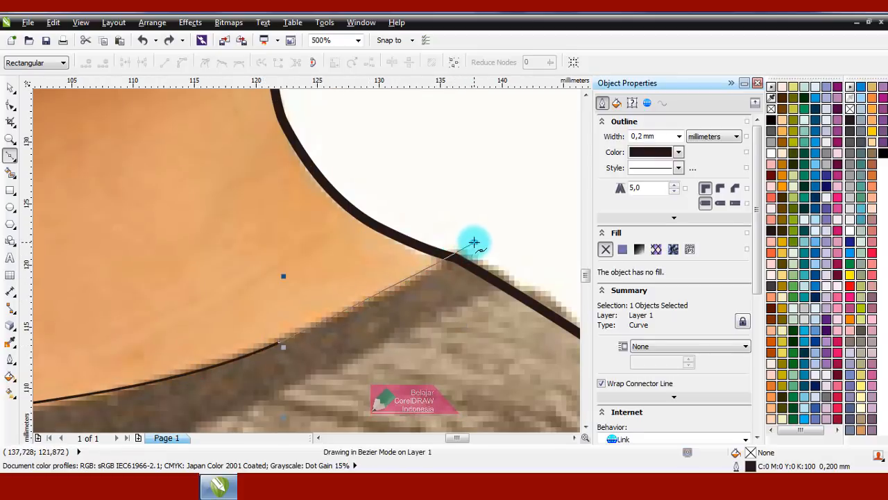
{"action": "left_click", "coordinate": [474, 242]}
{"action": "left_click", "coordinate": [516, 272]}
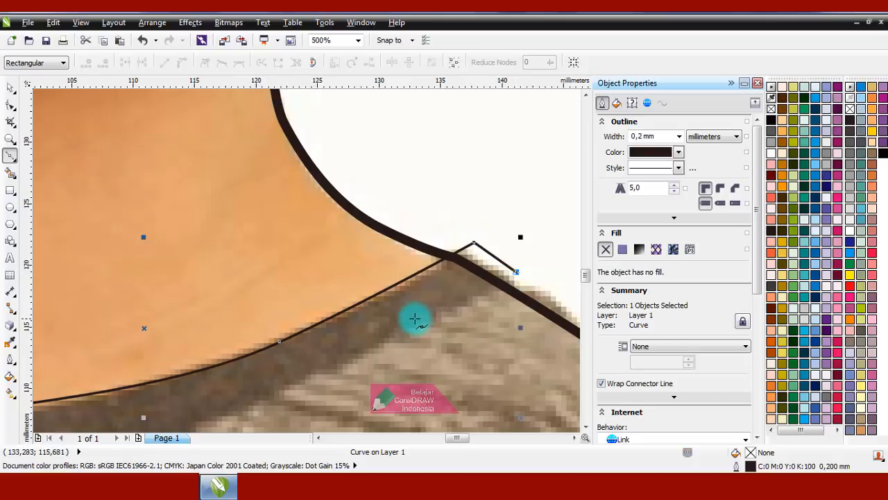
Trace the collar's outer edge back around the neckline, extend it past the opposite shoulder line, close the shape at its start and deselect it
{"action": "left_click", "coordinate": [384, 339]}
{"action": "scroll", "coordinate": [416, 316], "scroll_direction": "down", "scroll_amount": 2}
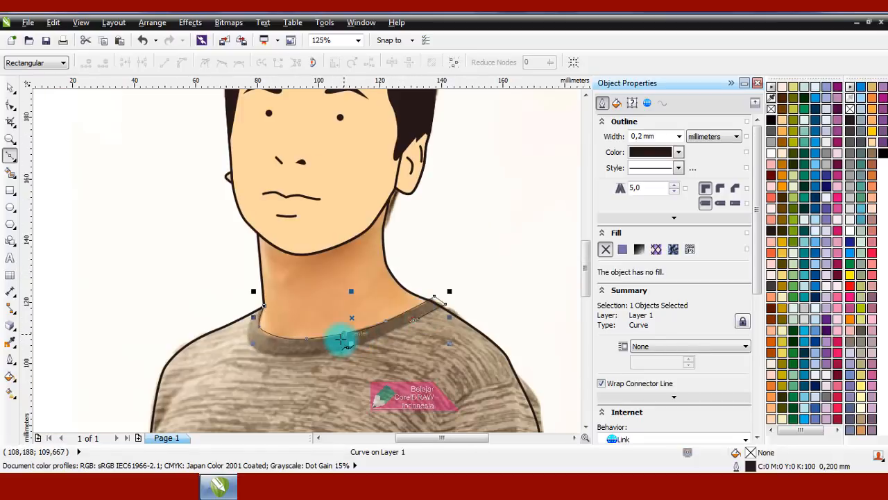
{"action": "scroll", "coordinate": [368, 337], "scroll_direction": "up", "scroll_amount": 2}
{"action": "left_click_drag", "start_coordinate": [337, 373], "coordinate": [237, 393]}
{"action": "scroll", "coordinate": [298, 366], "scroll_direction": "down", "scroll_amount": 1}
{"action": "scroll", "coordinate": [163, 374], "scroll_direction": "up", "scroll_amount": 1}
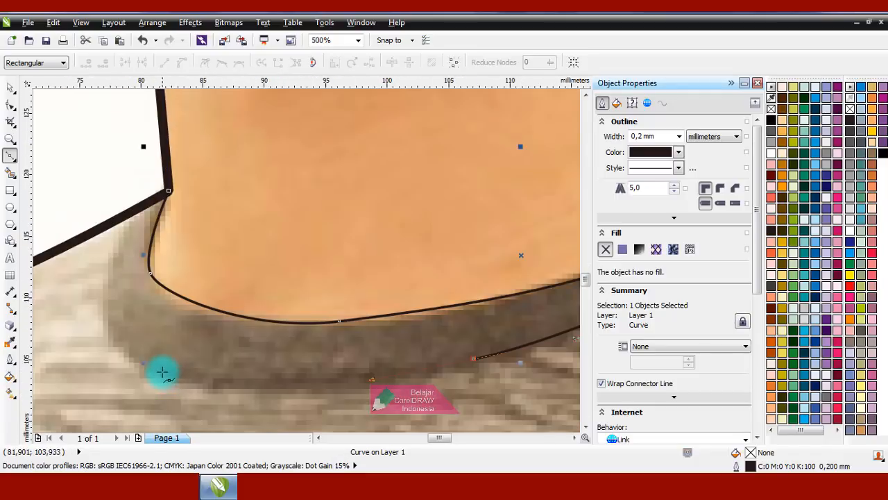
{"action": "left_click", "coordinate": [110, 351]}
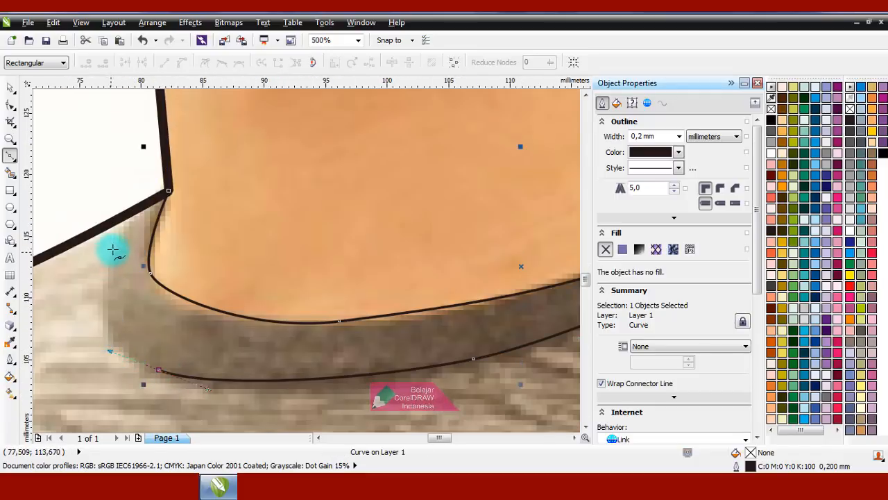
{"action": "left_click_drag", "start_coordinate": [116, 244], "coordinate": [154, 188]}
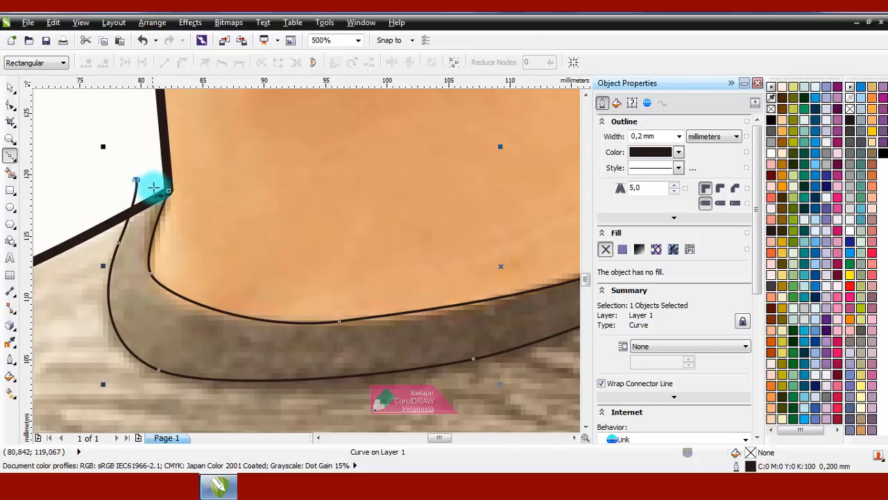
{"action": "left_click", "coordinate": [10, 88]}
{"action": "left_click", "coordinate": [71, 113]}
{"action": "scroll", "coordinate": [179, 177], "scroll_direction": "down", "scroll_amount": 2}
{"action": "scroll", "coordinate": [319, 185], "scroll_direction": "up", "scroll_amount": 1}
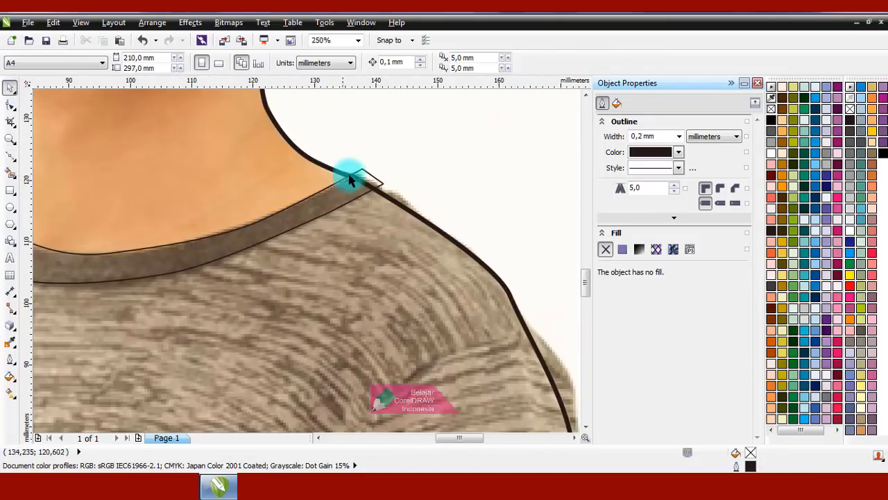
Intersect the collar shape with the body shape, then delete the original untrimmed collar curve
{"action": "left_click", "coordinate": [368, 174]}
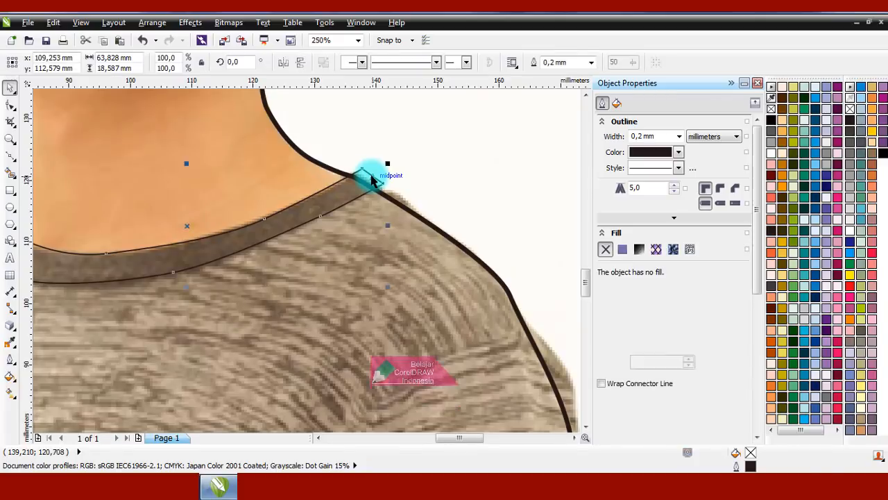
{"action": "left_click", "coordinate": [449, 239], "text": "shift"}
{"action": "left_click", "coordinate": [436, 63]}
{"action": "left_click", "coordinate": [410, 158]}
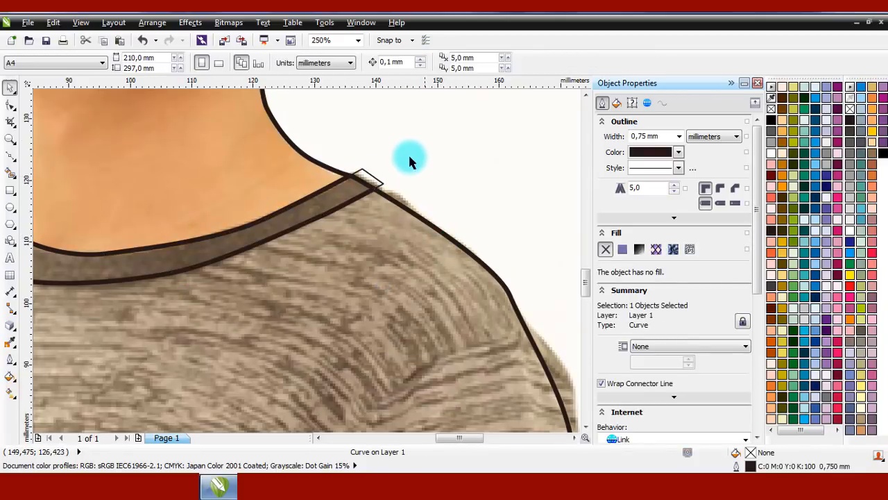
{"action": "left_click", "coordinate": [376, 182]}
{"action": "right_click", "coordinate": [377, 178]}
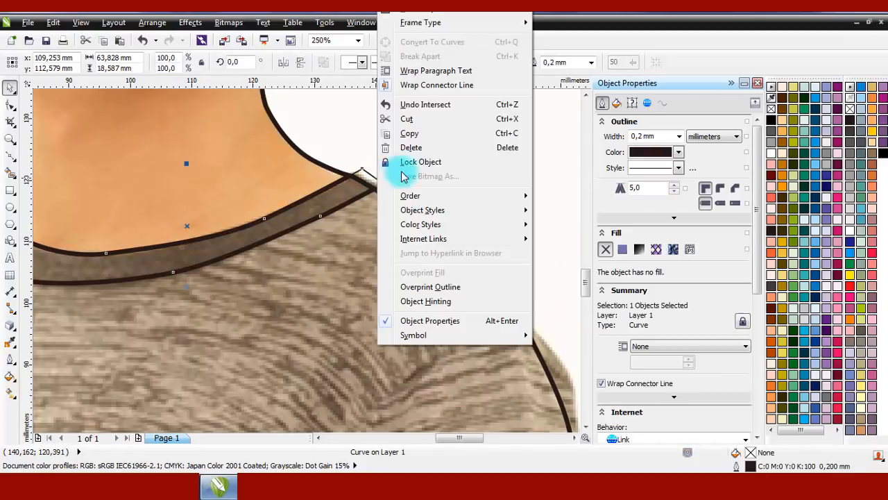
{"action": "left_click", "coordinate": [420, 156]}
{"action": "scroll", "coordinate": [426, 201], "scroll_direction": "down", "scroll_amount": 4}
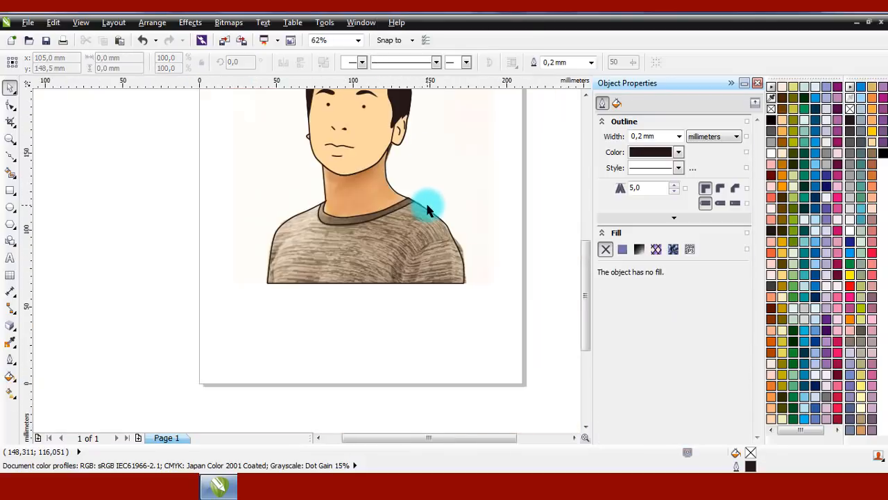
Draw a curved neck crease about 13 mm wide just above the collar with rounded line ends and a 0.75 mm outline
{"action": "scroll", "coordinate": [362, 177], "scroll_direction": "up", "scroll_amount": 4}
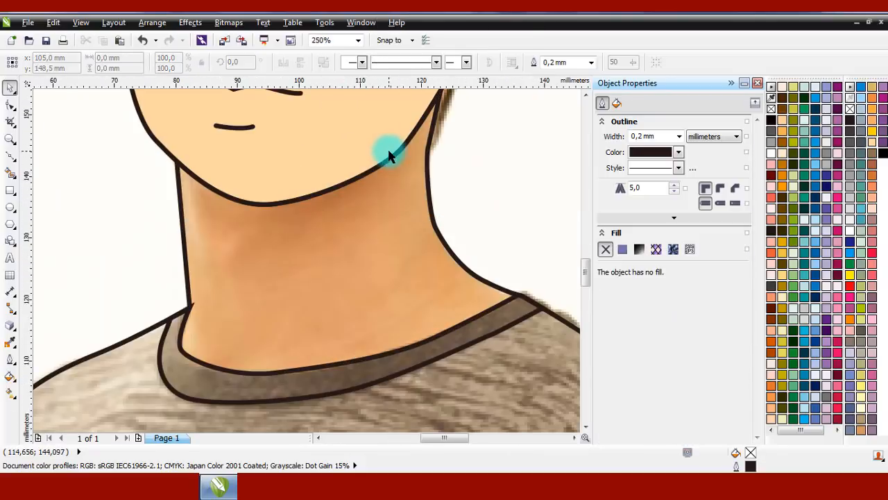
{"action": "left_click", "coordinate": [17, 159]}
{"action": "scroll", "coordinate": [446, 298], "scroll_direction": "up", "scroll_amount": 2}
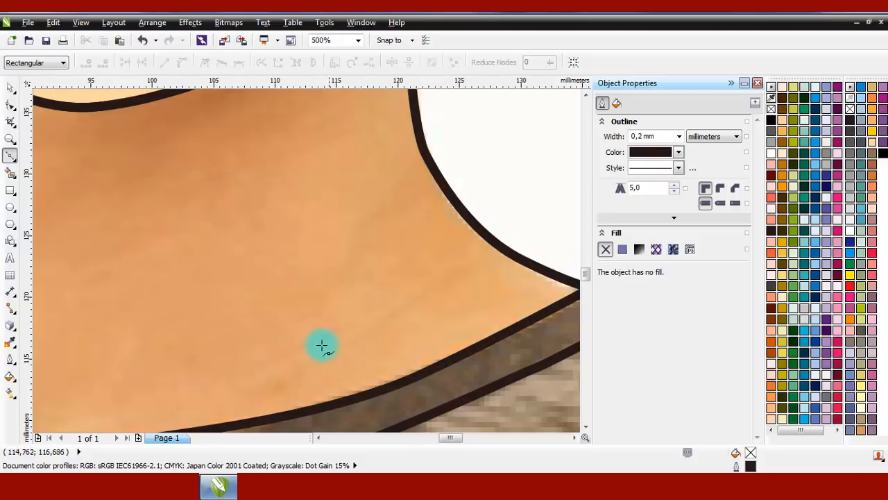
{"action": "left_click", "coordinate": [460, 269]}
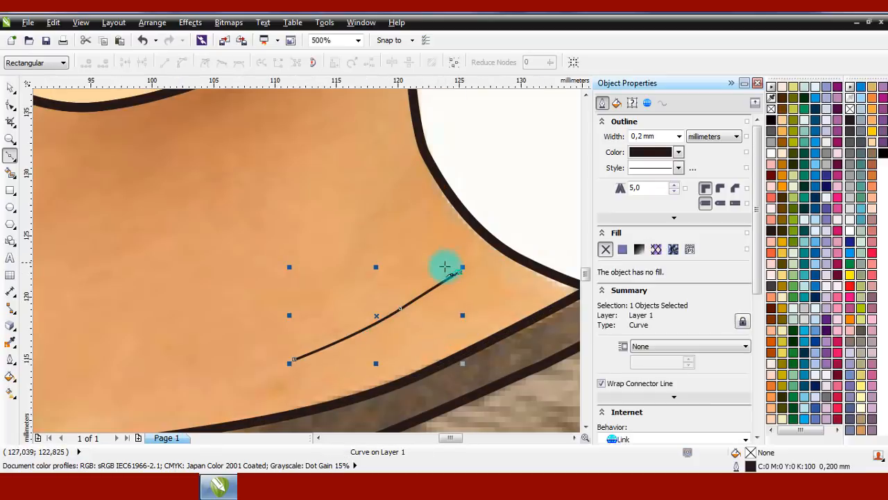
{"action": "left_click", "coordinate": [677, 137]}
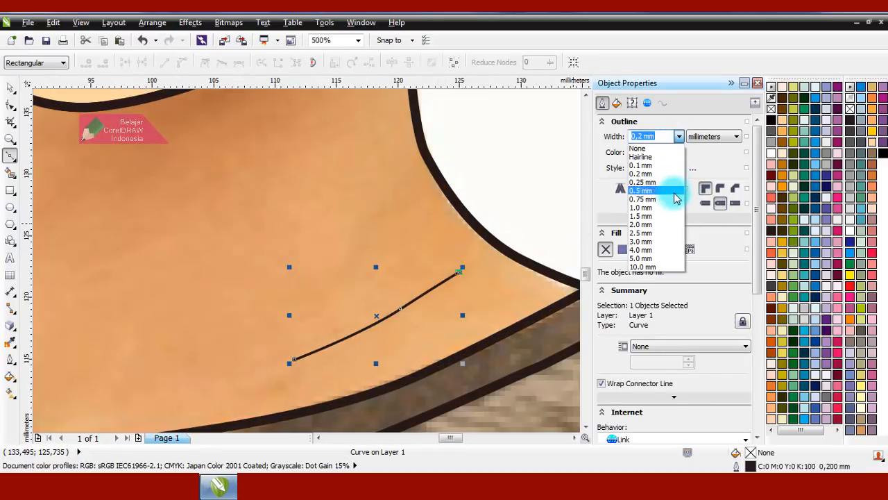
{"action": "left_click", "coordinate": [648, 194]}
{"action": "left_click", "coordinate": [17, 94]}
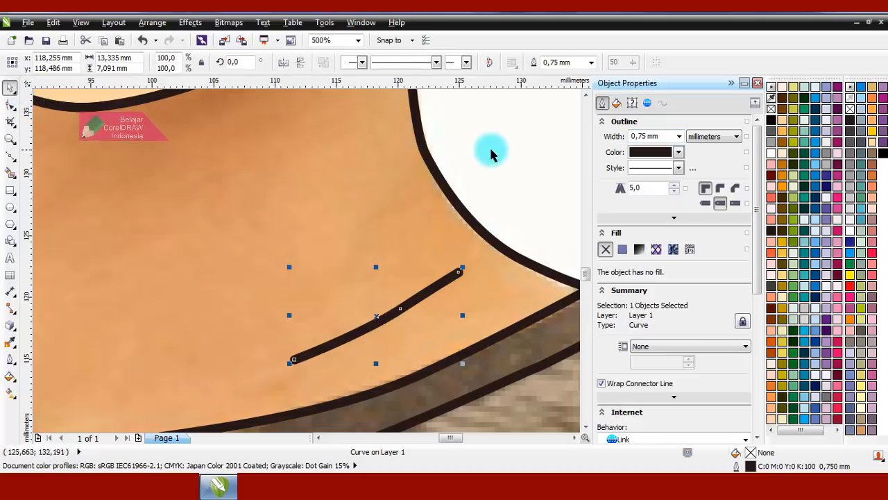
{"action": "left_click", "coordinate": [486, 147]}
Draw a second, shorter curved neck crease below the jaw with rounded line ends and a 0.75 mm outline
{"action": "left_click", "coordinate": [17, 157]}
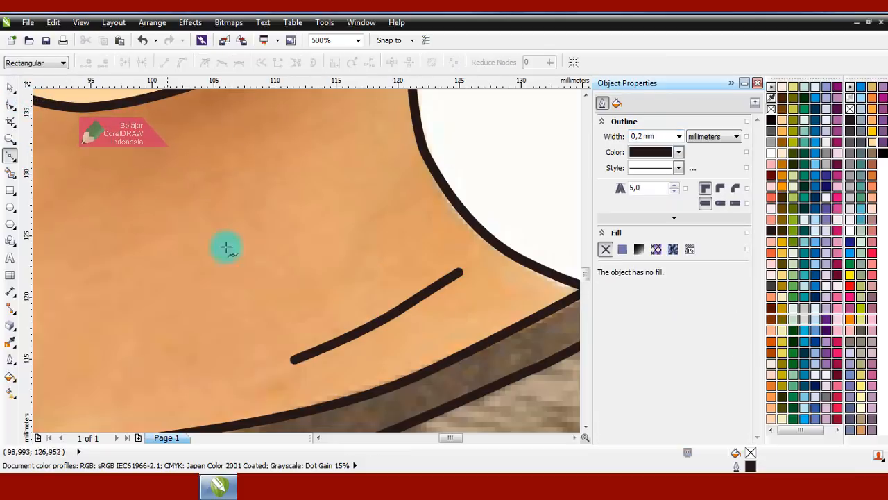
{"action": "scroll", "coordinate": [252, 188], "scroll_direction": "down", "scroll_amount": 2}
{"action": "scroll", "coordinate": [278, 242], "scroll_direction": "up", "scroll_amount": 2}
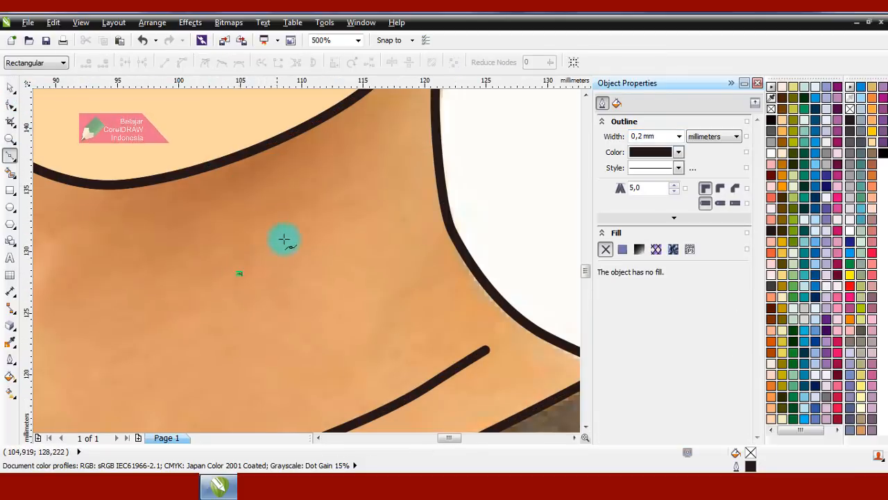
{"action": "left_click_drag", "start_coordinate": [338, 199], "coordinate": [340, 198]}
{"action": "left_click", "coordinate": [706, 187]}
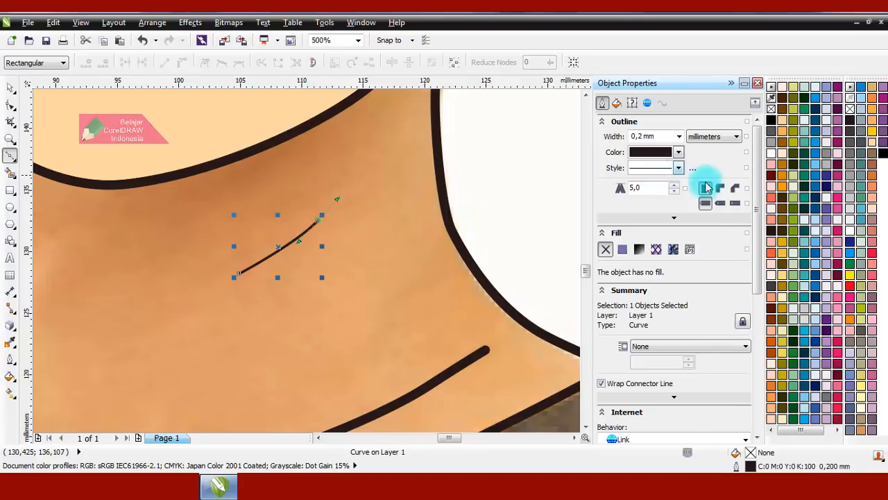
{"action": "left_click", "coordinate": [679, 136]}
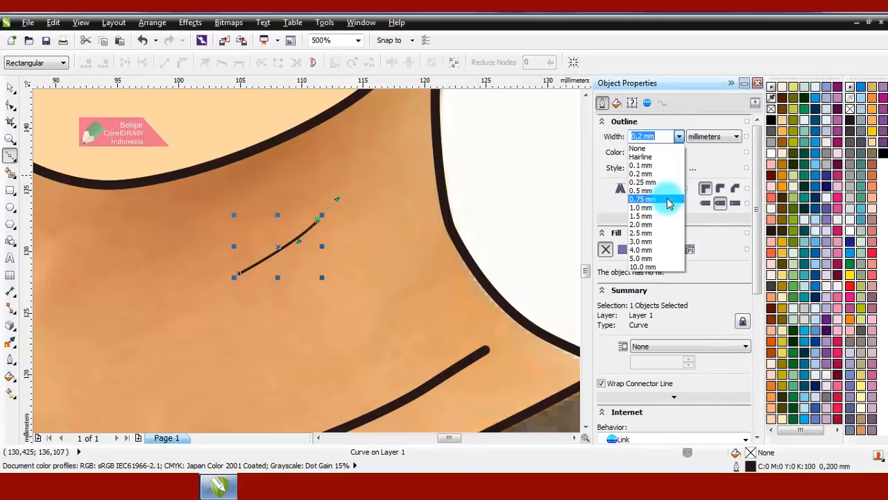
{"action": "left_click", "coordinate": [668, 200]}
{"action": "left_click", "coordinate": [10, 87]}
{"action": "left_click", "coordinate": [509, 204]}
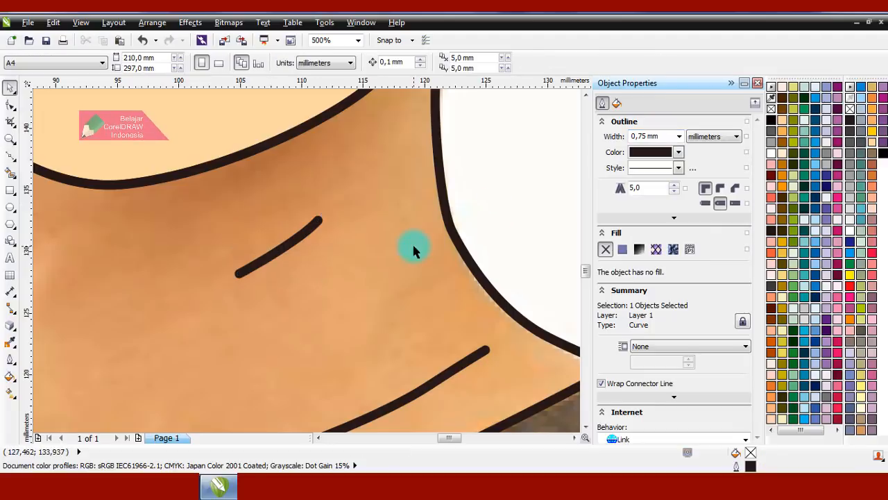
Inspect the whole traced portrait, comparing the linework with the photo underneath
{"action": "scroll", "coordinate": [411, 245], "scroll_direction": "down", "scroll_amount": 3}
{"action": "scroll", "coordinate": [405, 252], "scroll_direction": "down", "scroll_amount": 1}
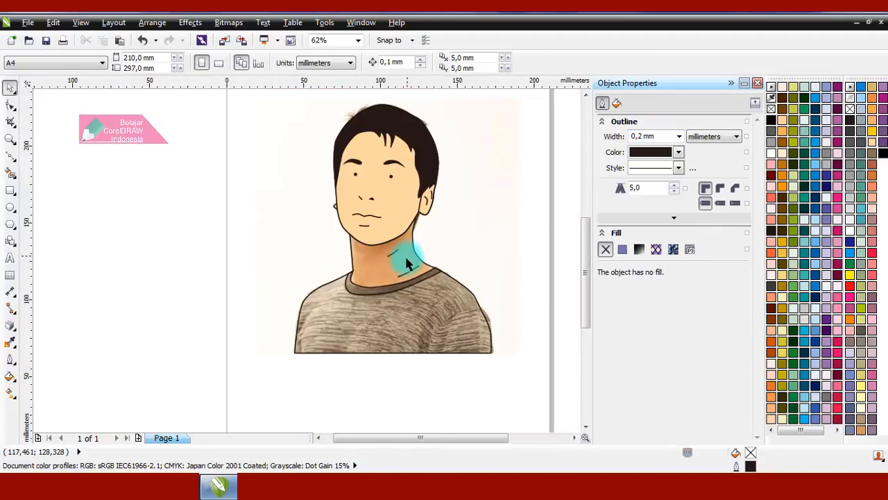
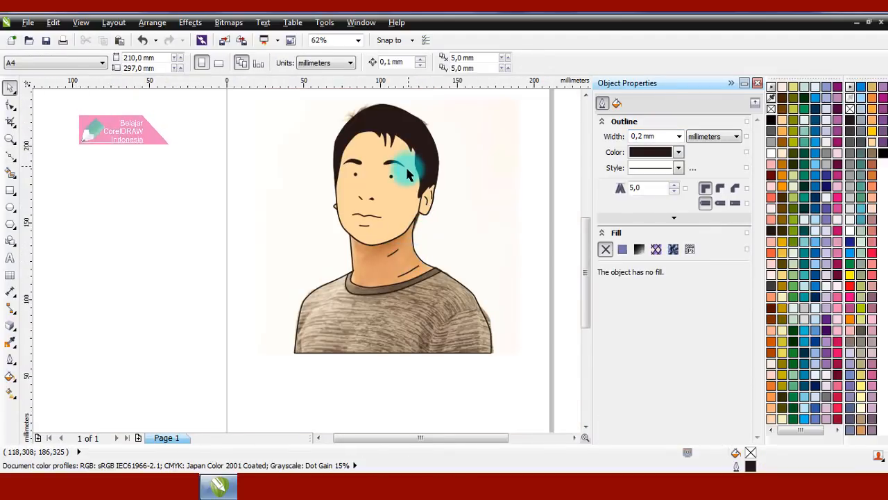
{"action": "scroll", "coordinate": [412, 283], "scroll_direction": "up", "scroll_amount": 1}
{"action": "scroll", "coordinate": [373, 280], "scroll_direction": "down", "scroll_amount": 1}
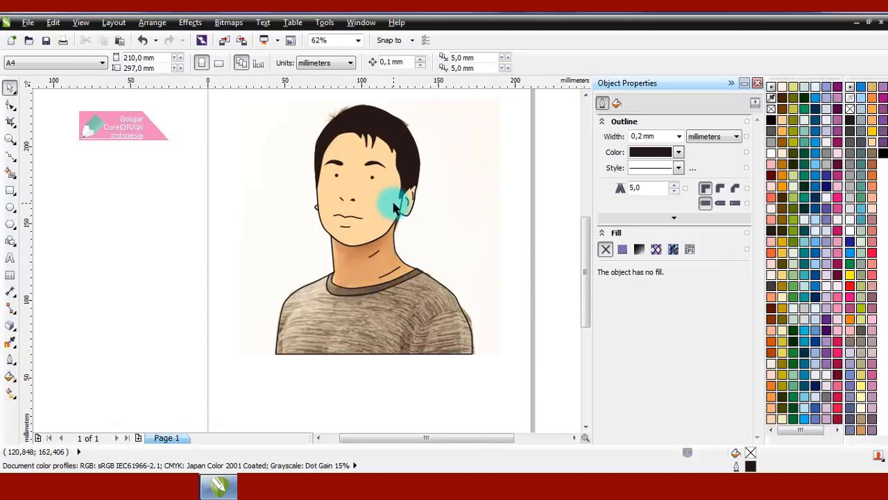
{"action": "scroll", "coordinate": [406, 203], "scroll_direction": "up", "scroll_amount": 1}
{"action": "scroll", "coordinate": [241, 284], "scroll_direction": "down", "scroll_amount": 1}
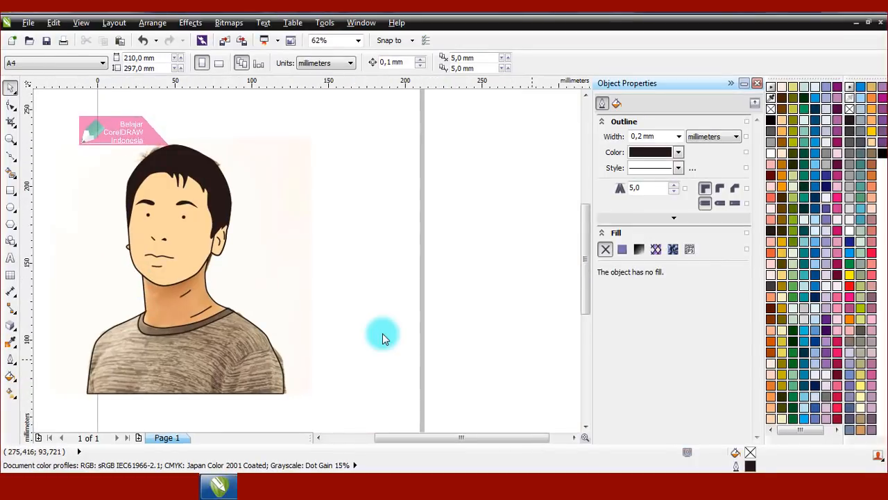
{"action": "scroll", "coordinate": [301, 300], "scroll_direction": "up", "scroll_amount": 1}
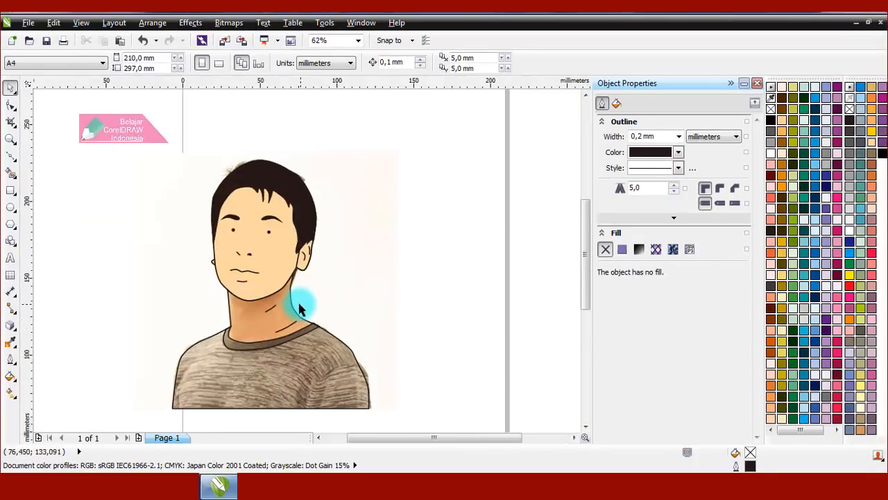
{"action": "scroll", "coordinate": [246, 271], "scroll_direction": "down", "scroll_amount": 1}
{"action": "left_click_drag", "start_coordinate": [139, 173], "coordinate": [316, 354]}
{"action": "left_click_drag", "start_coordinate": [270, 275], "coordinate": [333, 264]}
{"action": "key", "text": "ctrl+z"}
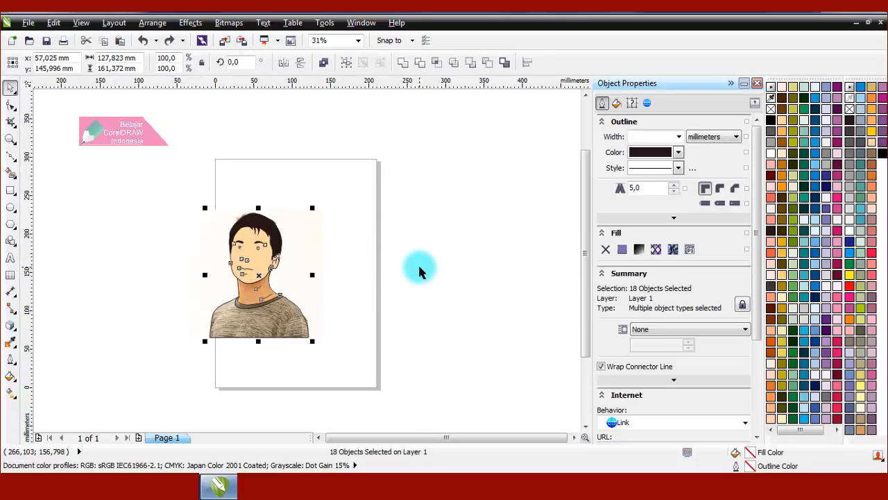
{"action": "left_click", "coordinate": [419, 269]}
Move all the traced shapes together about 100 mm horizontally off the photo so they stand beside it
{"action": "left_click_drag", "start_coordinate": [125, 184], "coordinate": [330, 354]}
{"action": "left_click_drag", "start_coordinate": [258, 264], "coordinate": [347, 285]}
{"action": "left_click", "coordinate": [403, 269]}
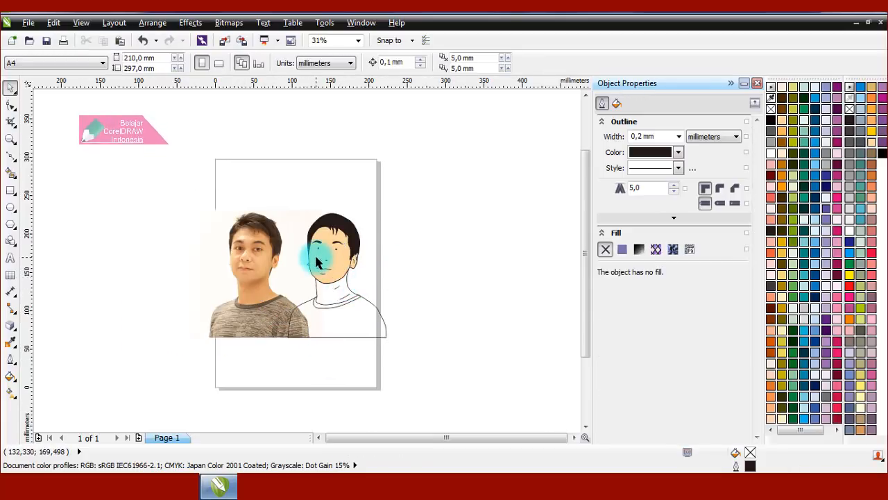
Fill the body shape with the peach skin color C0 M20 Y40 K0
{"action": "scroll", "coordinate": [315, 262], "scroll_direction": "up", "scroll_amount": 1}
{"action": "scroll", "coordinate": [317, 257], "scroll_direction": "down", "scroll_amount": 1}
{"action": "scroll", "coordinate": [317, 294], "scroll_direction": "up", "scroll_amount": 1}
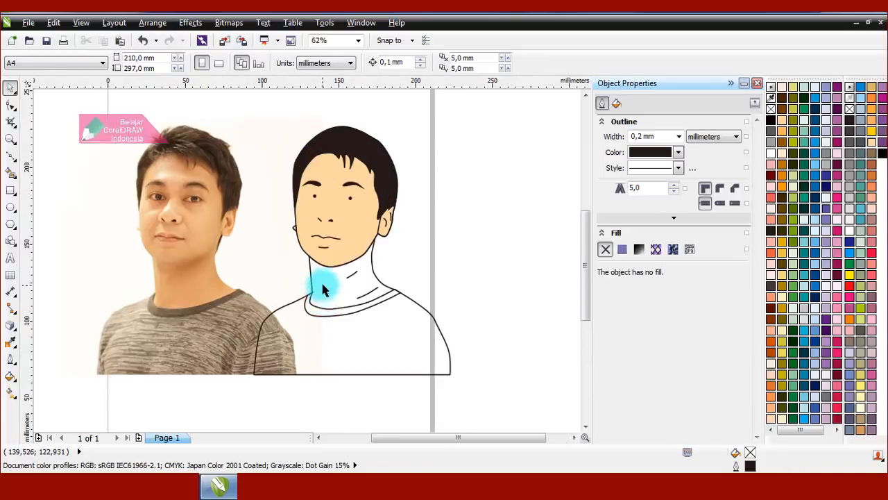
{"action": "left_click", "coordinate": [323, 290]}
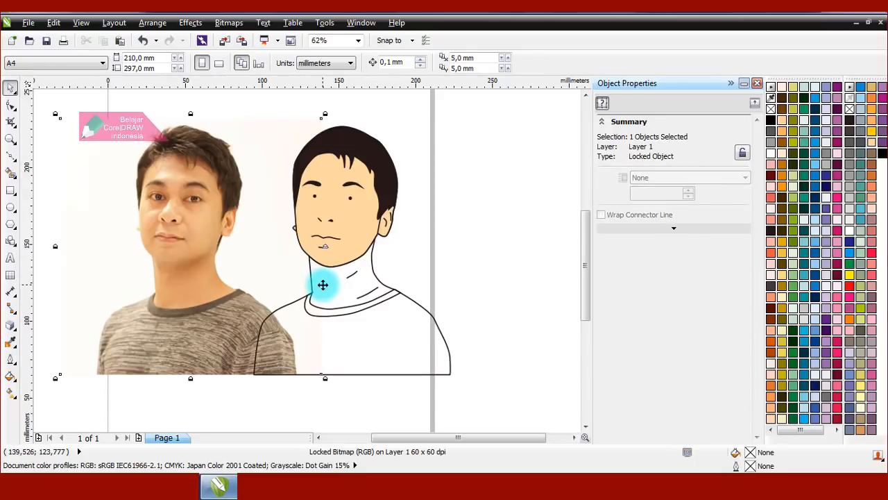
{"action": "left_click", "coordinate": [375, 279]}
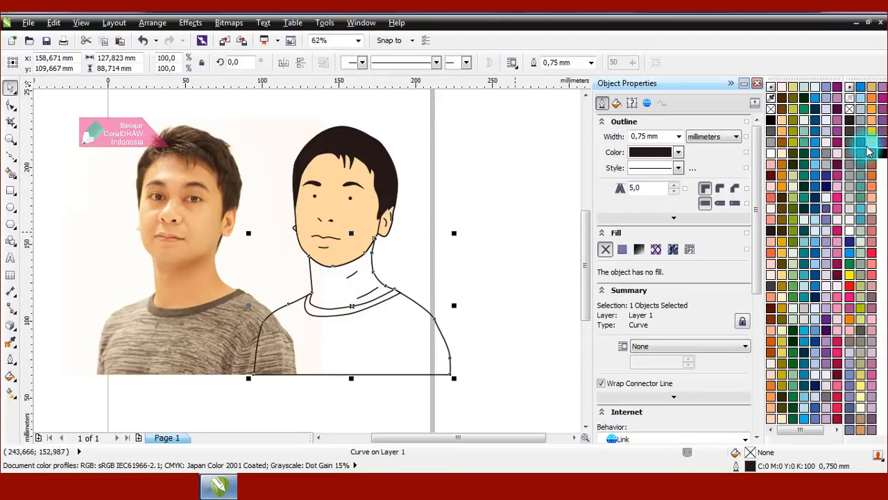
{"action": "left_click", "coordinate": [869, 151]}
Fill the collar with coral red C0 M77 Y58 K0 and deselect it
{"action": "left_click", "coordinate": [400, 293]}
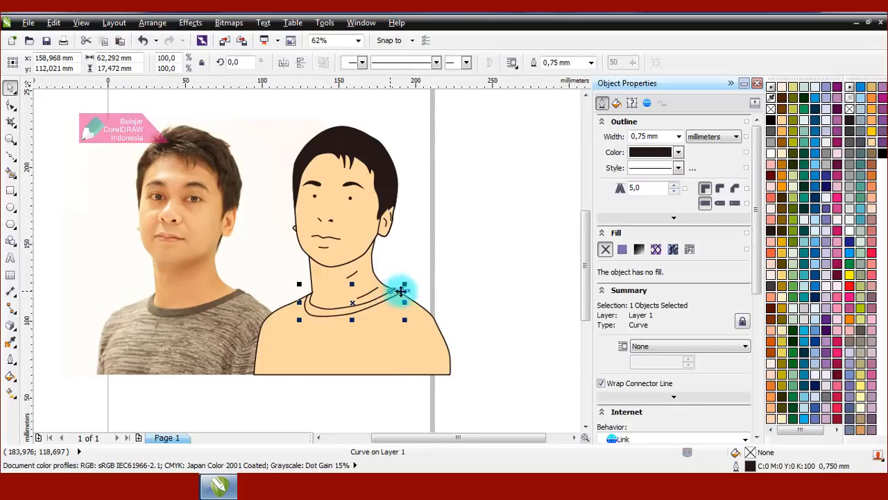
{"action": "right_click", "coordinate": [770, 197]}
{"action": "left_click", "coordinate": [466, 245]}
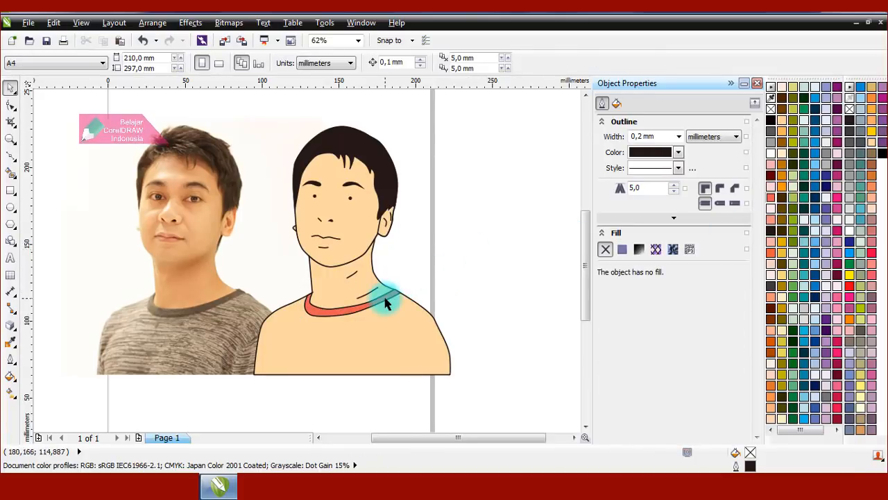
Trim the body shape with the collar and break the result apart into separate neck and shirt pieces
{"action": "left_click", "coordinate": [386, 302]}
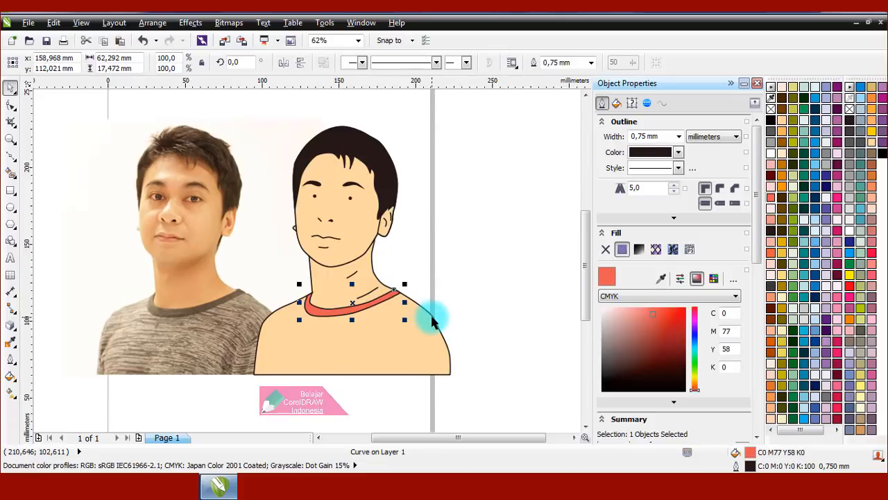
{"action": "left_click", "coordinate": [431, 321], "text": "shift"}
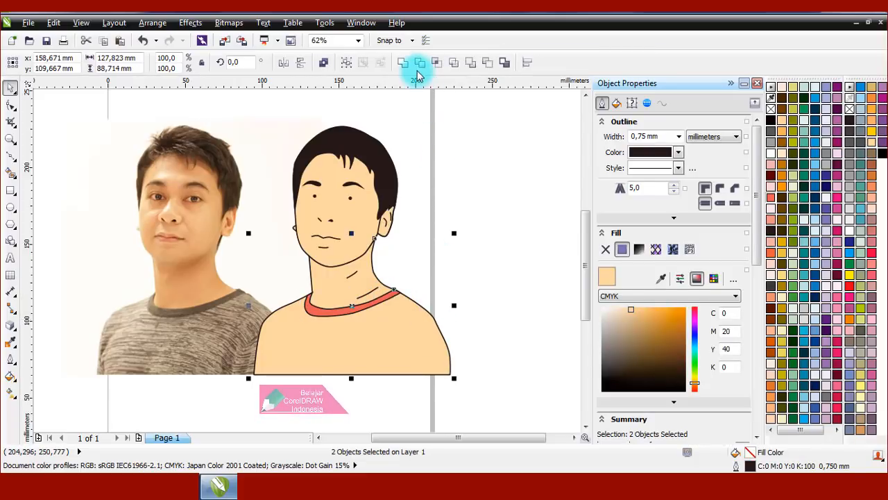
{"action": "left_click", "coordinate": [419, 66]}
{"action": "left_click", "coordinate": [470, 257]}
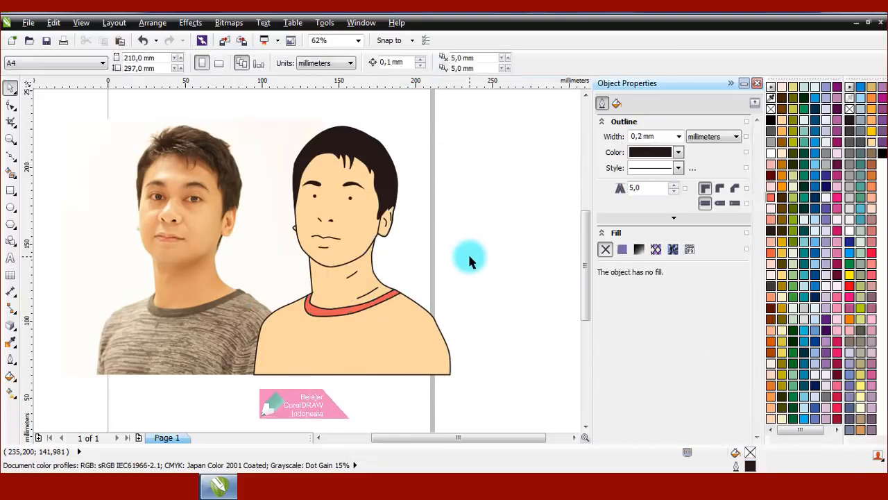
{"action": "left_click", "coordinate": [431, 330]}
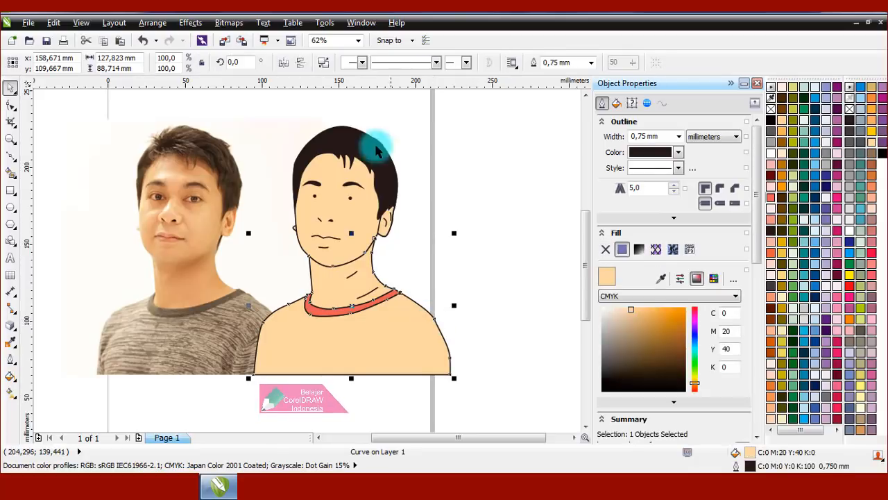
{"action": "left_click", "coordinate": [322, 69]}
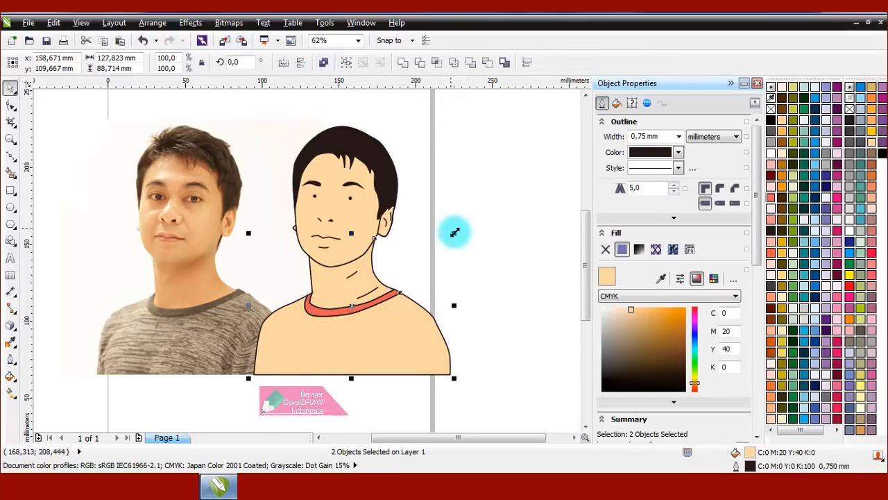
Fill the shirt piece below the collar with a light salmon color and deselect it
{"action": "left_click", "coordinate": [446, 347]}
{"action": "left_click", "coordinate": [658, 249]}
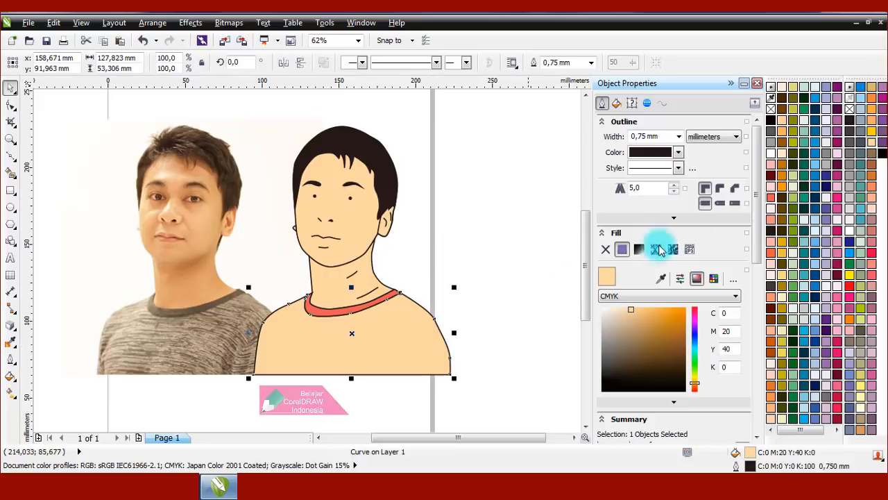
{"action": "left_click", "coordinate": [775, 229]}
{"action": "left_click", "coordinate": [521, 247]}
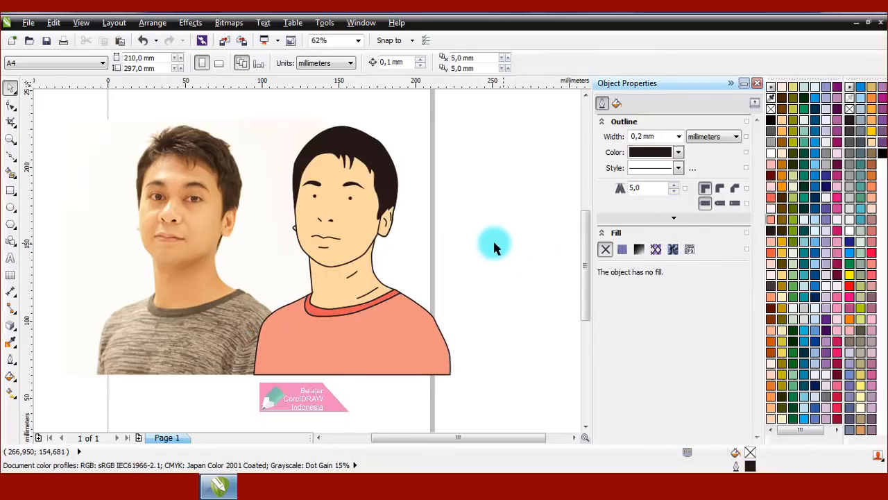
{"action": "scroll", "coordinate": [352, 145], "scroll_direction": "up", "scroll_amount": 2}
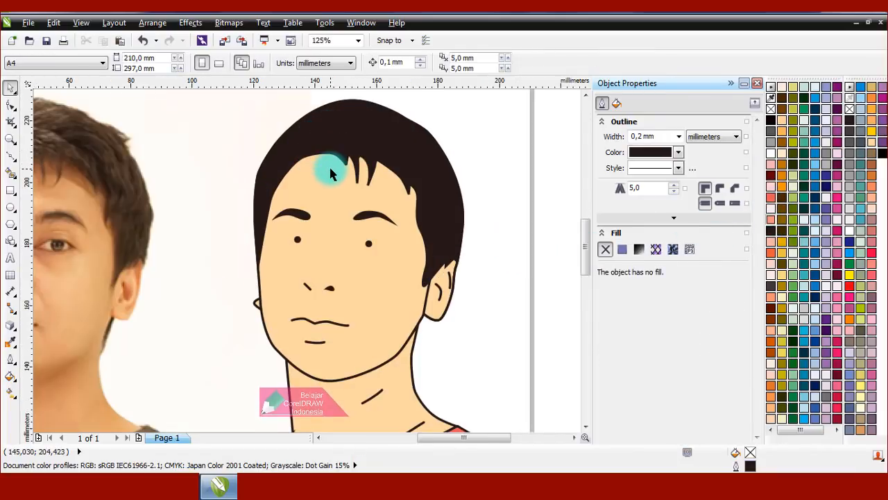
{"action": "left_click", "coordinate": [443, 221]}
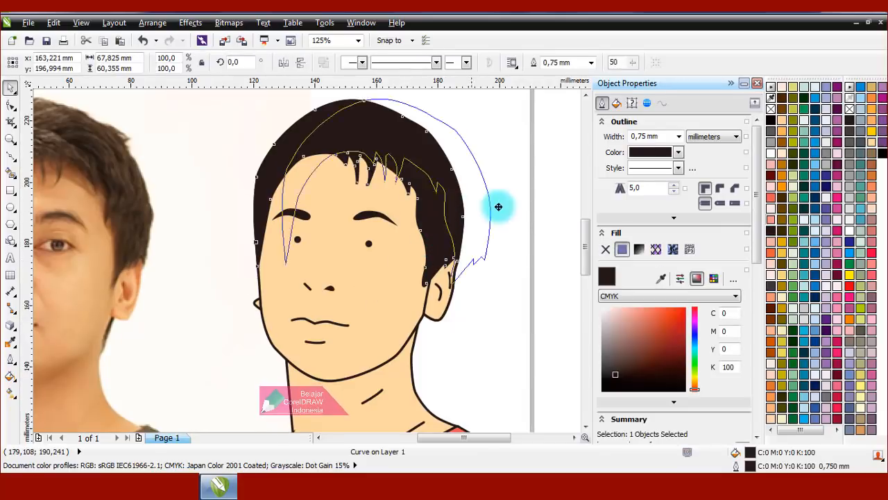
{"action": "left_click_drag", "start_coordinate": [498, 206], "coordinate": [539, 200]}
{"action": "key", "text": "ctrl+z"}
{"action": "left_click", "coordinate": [526, 202]}
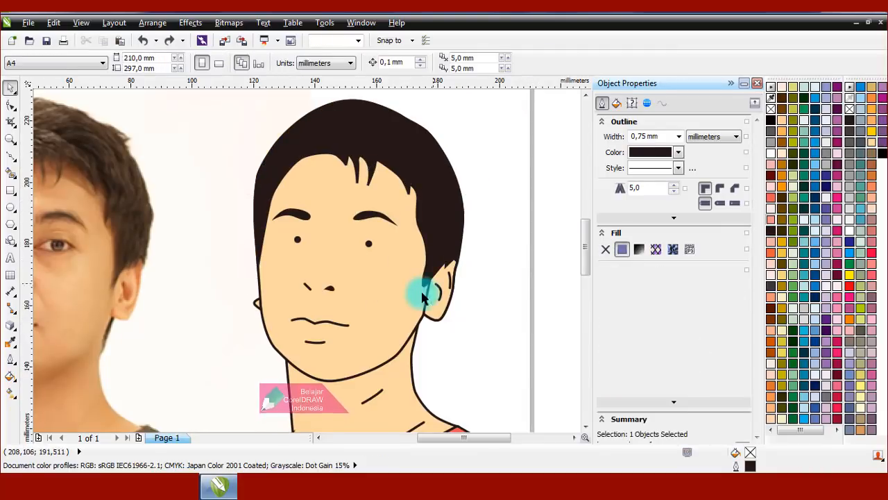
{"action": "left_click_drag", "start_coordinate": [395, 323], "coordinate": [506, 326]}
{"action": "key", "text": "ctrl+z"}
{"action": "left_click", "coordinate": [484, 266]}
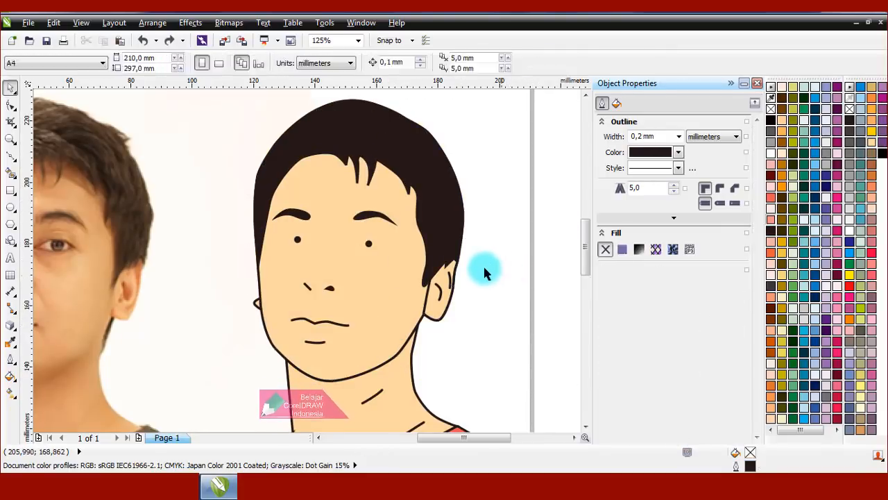
Trace the start of a shadow edge on the forehead with the Bezier tool, from the hair's left side to the first fringe strand's tip
{"action": "left_click", "coordinate": [25, 166]}
{"action": "scroll", "coordinate": [327, 148], "scroll_direction": "up", "scroll_amount": 2}
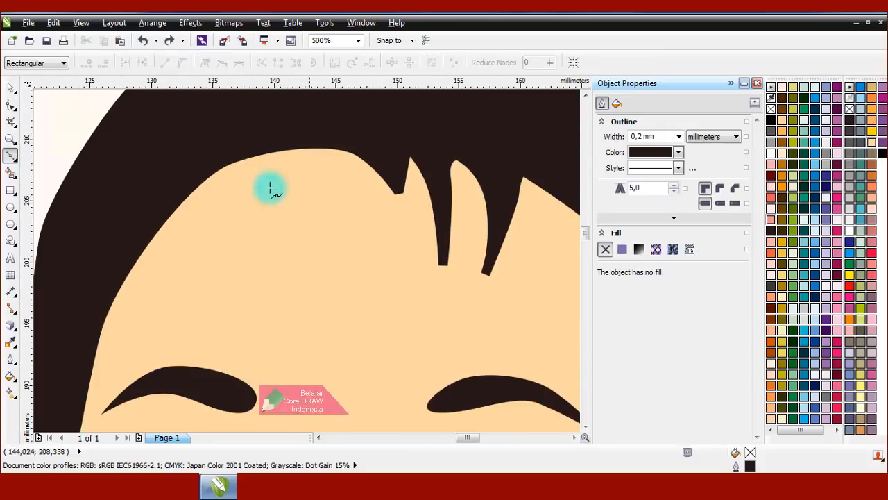
{"action": "left_click", "coordinate": [100, 278]}
{"action": "left_click_drag", "start_coordinate": [326, 167], "coordinate": [270, 172]}
{"action": "key", "text": "ctrl+z"}
{"action": "left_click", "coordinate": [154, 177]}
{"action": "left_click_drag", "start_coordinate": [354, 171], "coordinate": [403, 199]}
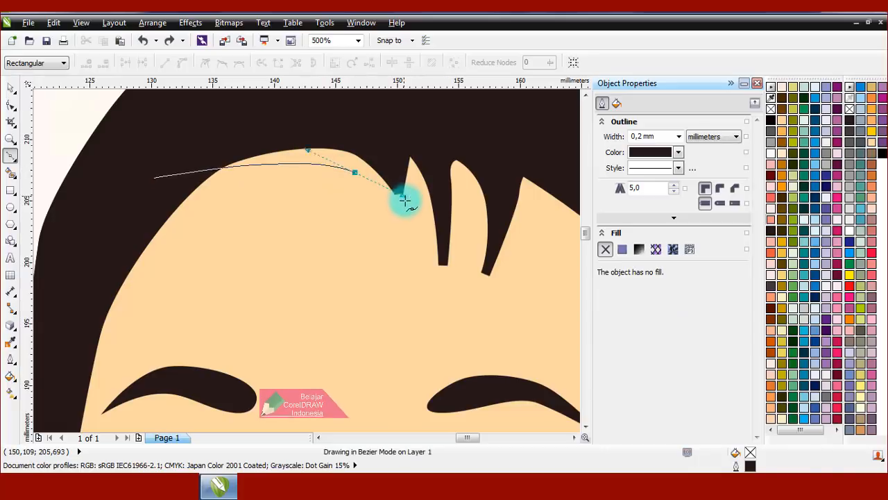
{"action": "left_click", "coordinate": [418, 228]}
{"action": "left_click", "coordinate": [418, 180]}
{"action": "left_click", "coordinate": [444, 272]}
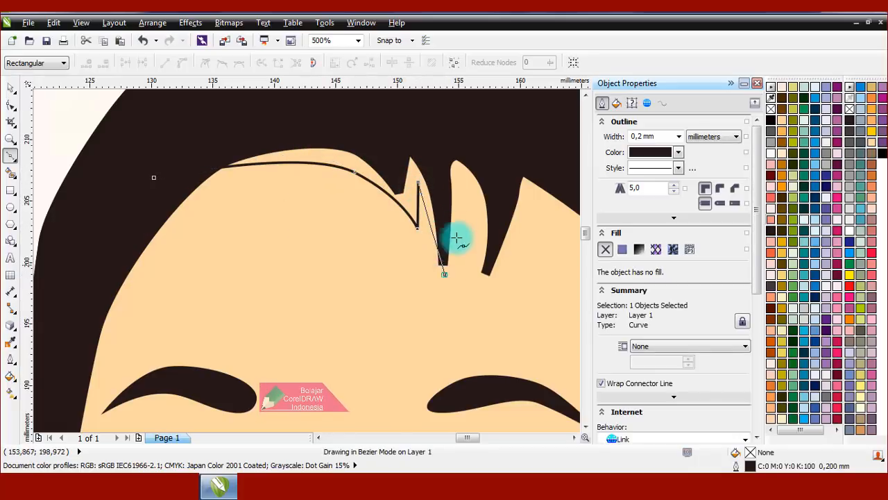
Continue the shadow edge around the remaining fringe strands and down the right side of the forehead
{"action": "left_click", "coordinate": [468, 198]}
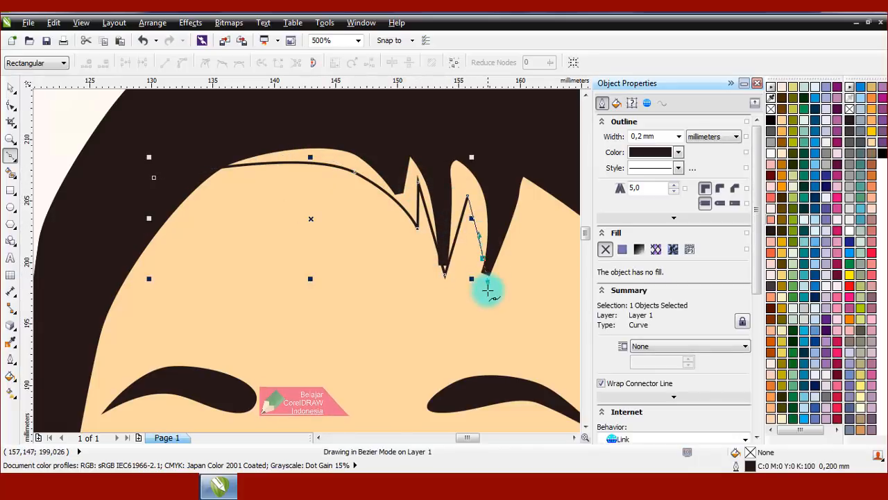
{"action": "left_click", "coordinate": [489, 284]}
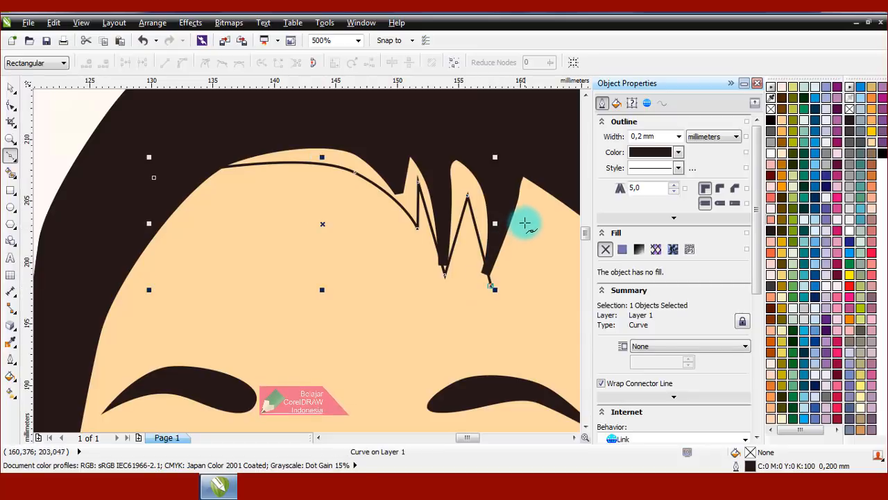
{"action": "scroll", "coordinate": [525, 220], "scroll_direction": "down", "scroll_amount": 4}
{"action": "scroll", "coordinate": [506, 226], "scroll_direction": "up", "scroll_amount": 2}
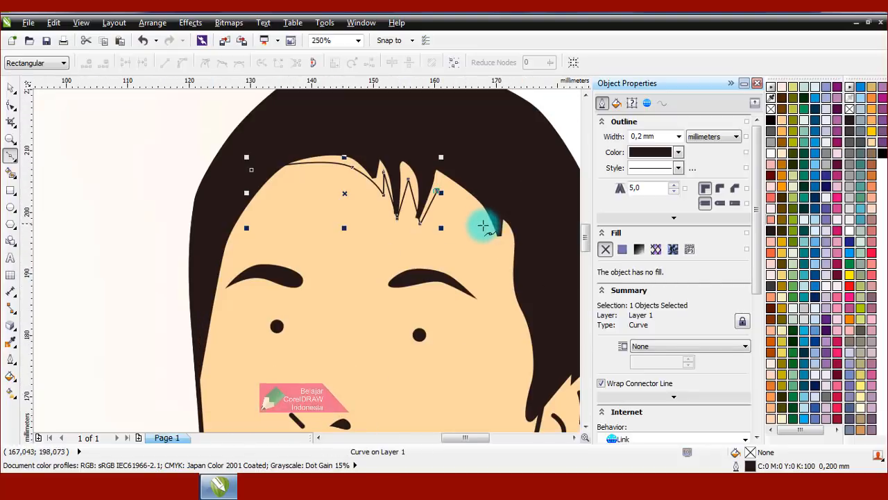
{"action": "left_click_drag", "start_coordinate": [498, 236], "coordinate": [511, 275]}
{"action": "scroll", "coordinate": [448, 232], "scroll_direction": "down", "scroll_amount": 2}
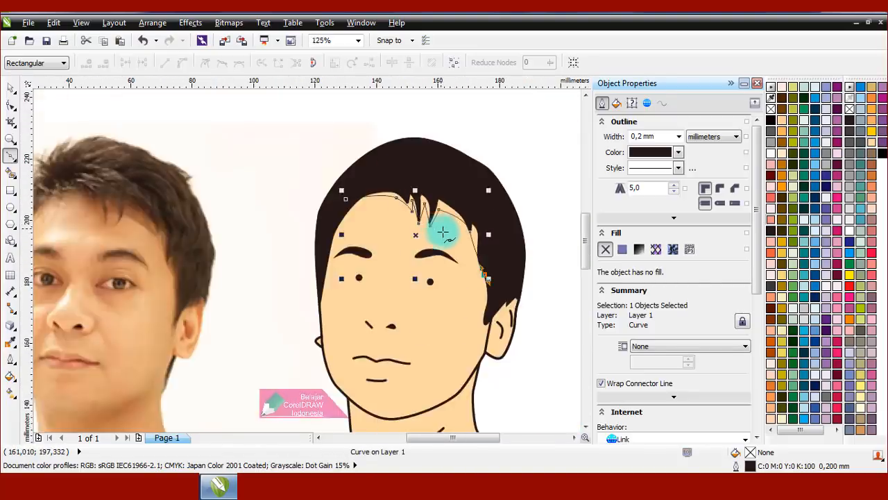
Close the shadow outline with straight segments running around the outside of the hair back to its starting node
{"action": "left_click", "coordinate": [537, 286]}
{"action": "left_click", "coordinate": [528, 172]}
{"action": "left_click", "coordinate": [486, 123]}
{"action": "left_click", "coordinate": [363, 112]}
{"action": "left_click", "coordinate": [260, 136]}
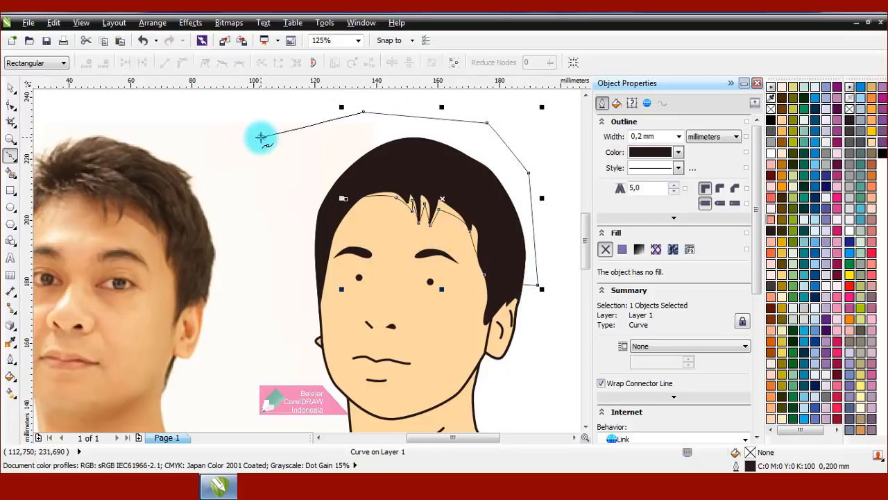
{"action": "left_click", "coordinate": [345, 200]}
Intersect the shadow outline with the face shape and delete the leftover helper outline
{"action": "key", "text": "space"}
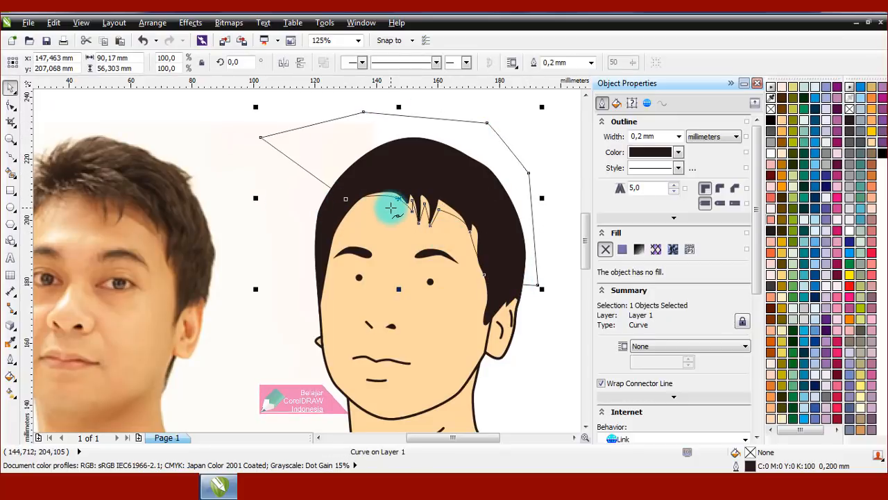
{"action": "left_click", "coordinate": [469, 279], "text": "shift"}
{"action": "left_click", "coordinate": [437, 63]}
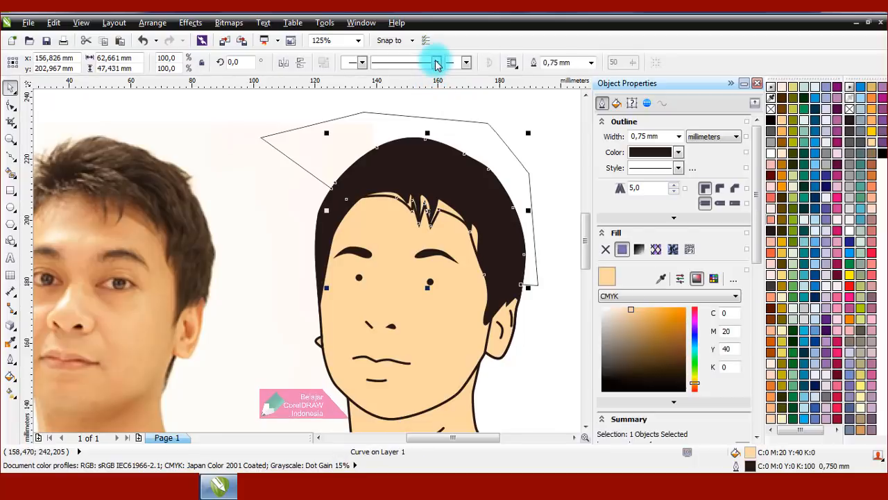
{"action": "left_click", "coordinate": [501, 137]}
{"action": "right_click", "coordinate": [501, 138]}
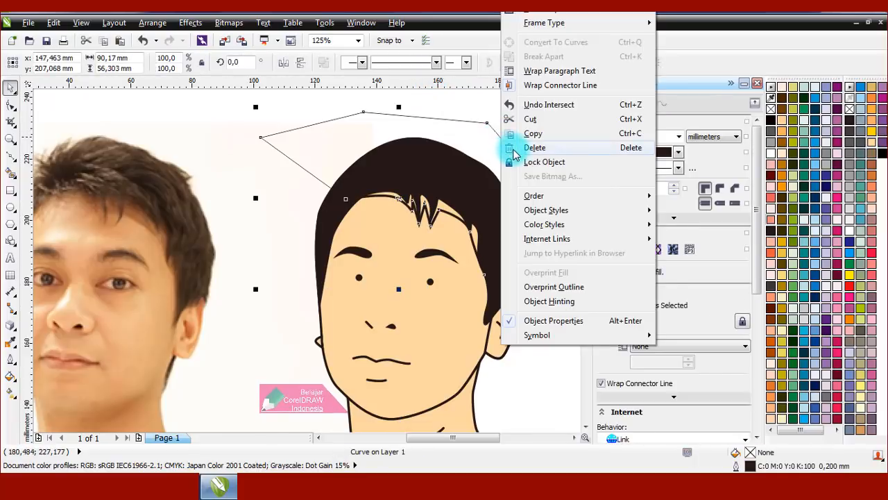
{"action": "left_click", "coordinate": [513, 145]}
Remove the outline from the intersected shadow piece beneath the hair
{"action": "left_click", "coordinate": [442, 217]}
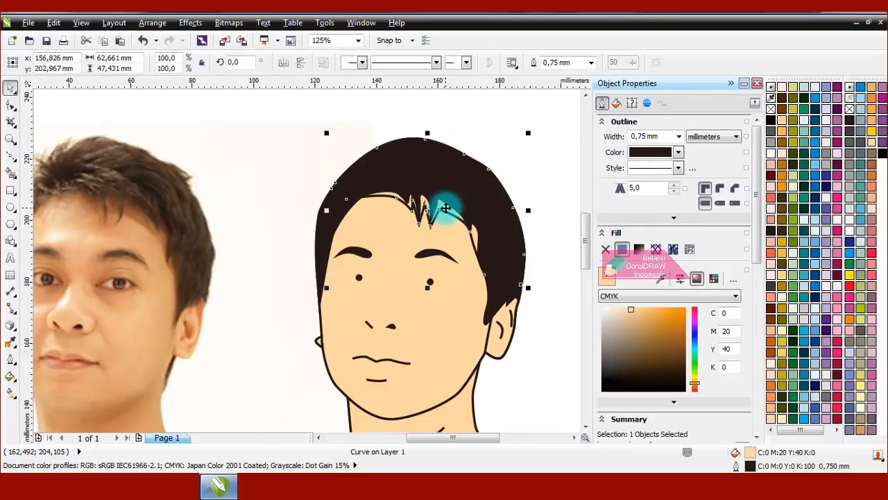
{"action": "scroll", "coordinate": [451, 200], "scroll_direction": "up", "scroll_amount": 2}
{"action": "left_click", "coordinate": [591, 64]}
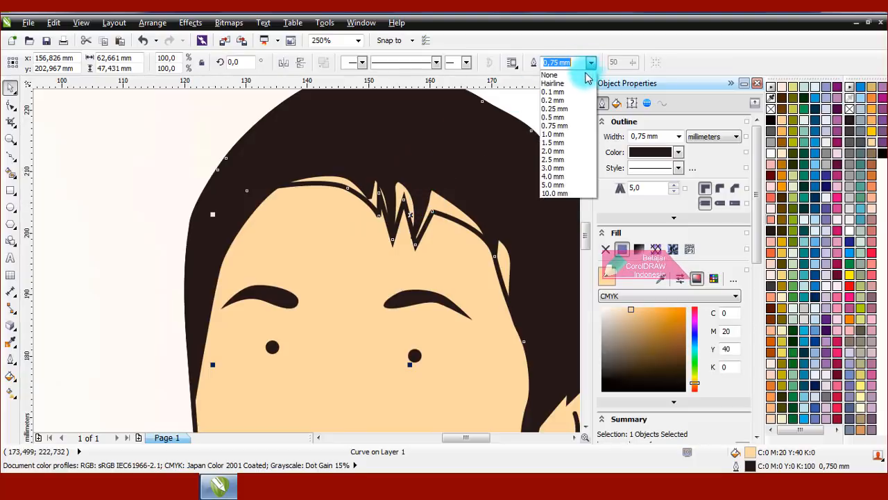
{"action": "left_click", "coordinate": [581, 75]}
{"action": "scroll", "coordinate": [269, 187], "scroll_direction": "down", "scroll_amount": 2}
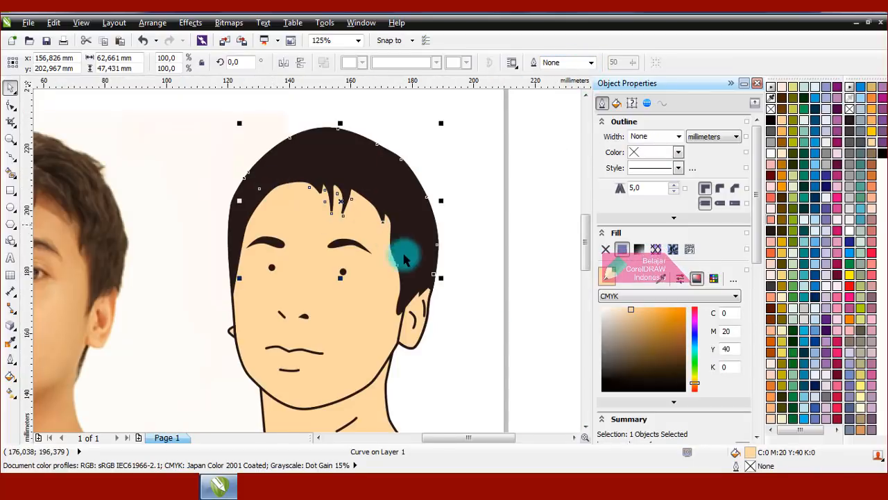
Fill the hair shadow with the darker skin tone C14 M31 Y53 K0 and deselect it
{"action": "double_click", "coordinate": [751, 451]}
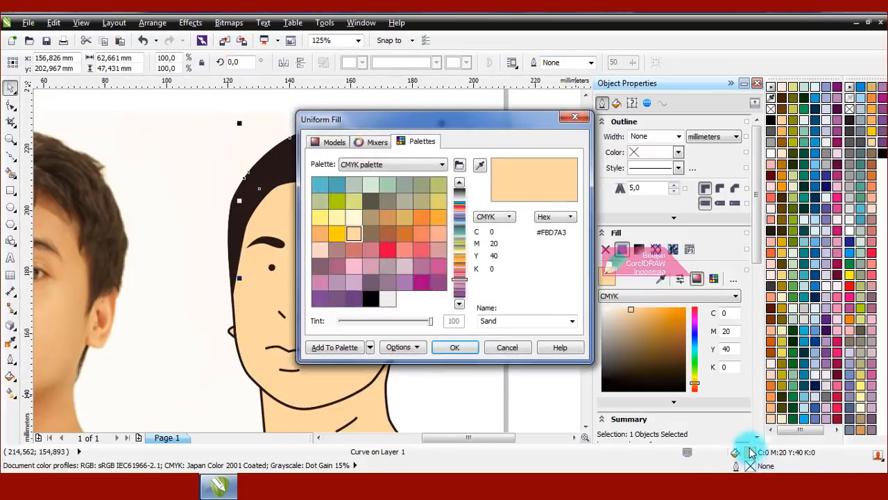
{"action": "left_click", "coordinate": [335, 142]}
{"action": "left_click_drag", "start_coordinate": [361, 184], "coordinate": [367, 195]}
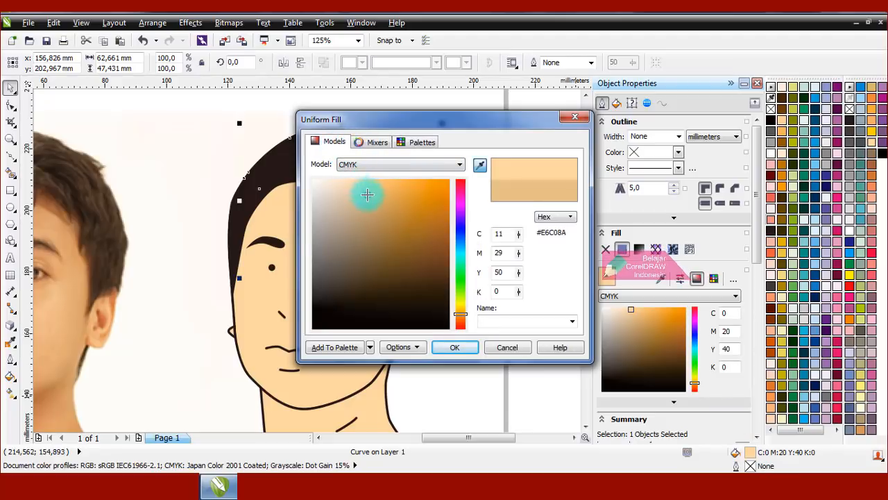
{"action": "left_click", "coordinate": [454, 347]}
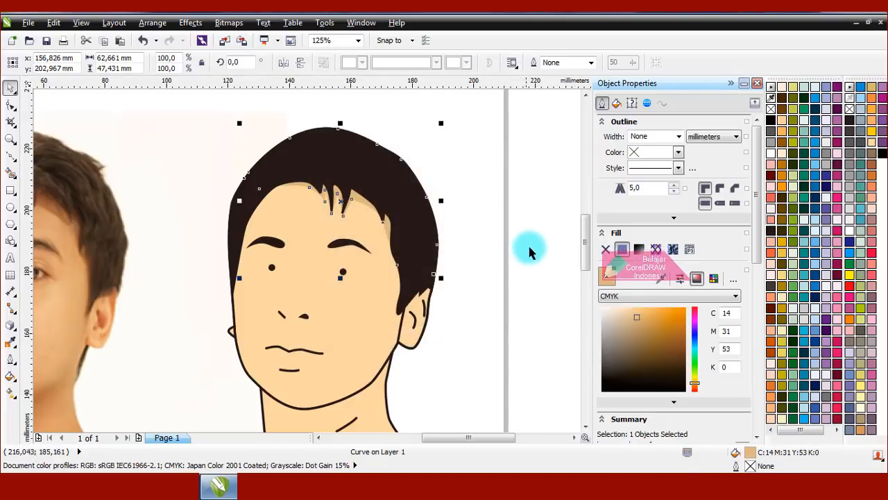
{"action": "left_click", "coordinate": [530, 245]}
Draw the lower edge of the chin shadow as a Bezier curve from outside the neck's right side to the chin
{"action": "scroll", "coordinate": [418, 220], "scroll_direction": "down", "scroll_amount": 1}
{"action": "scroll", "coordinate": [407, 252], "scroll_direction": "up", "scroll_amount": 2}
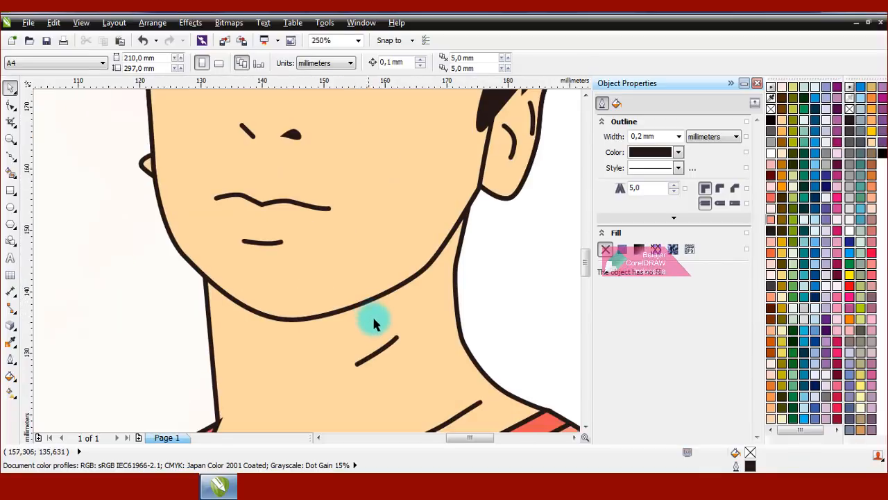
{"action": "left_click", "coordinate": [11, 160]}
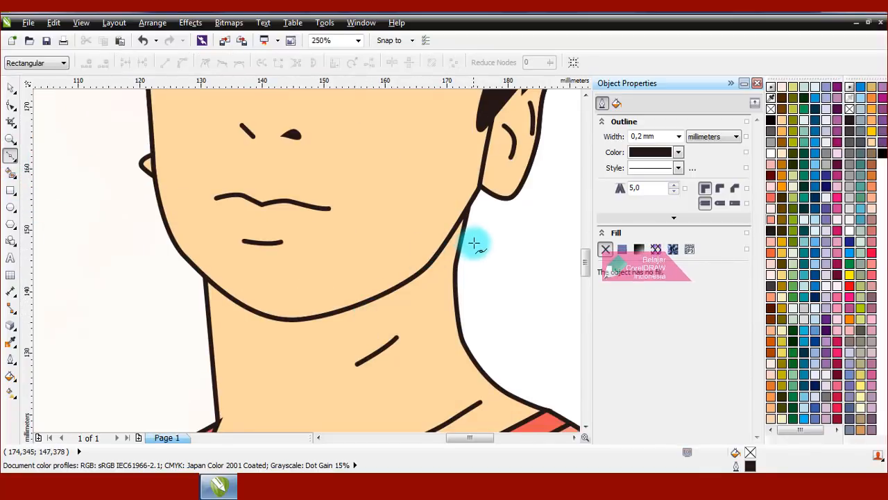
{"action": "left_click", "coordinate": [475, 251]}
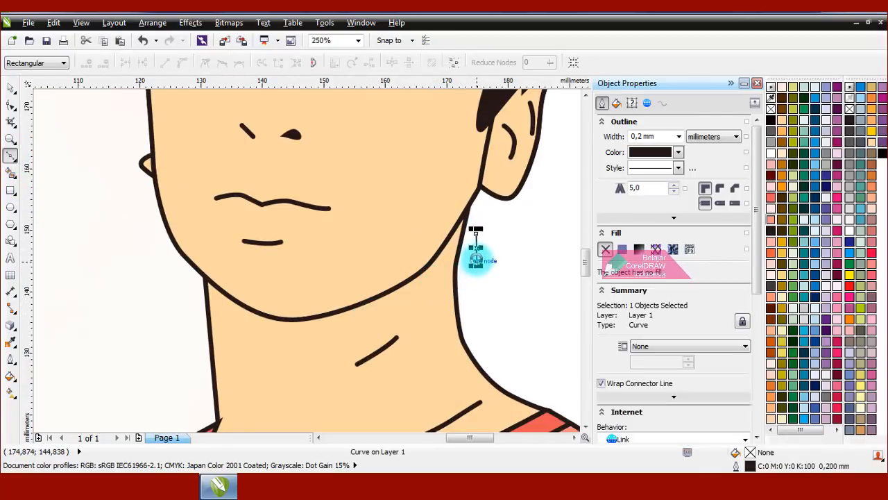
{"action": "left_click_drag", "start_coordinate": [389, 305], "coordinate": [321, 326]}
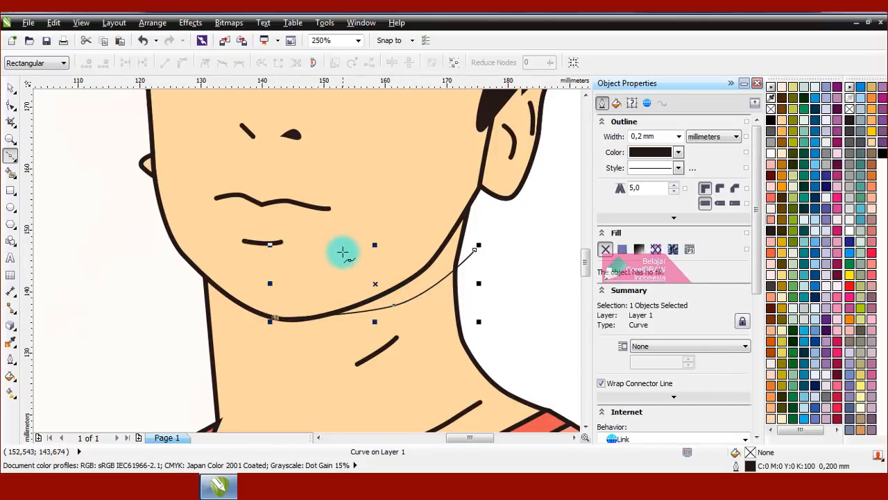
{"action": "key", "text": "ctrl+z"}
{"action": "scroll", "coordinate": [295, 319], "scroll_direction": "up", "scroll_amount": 2}
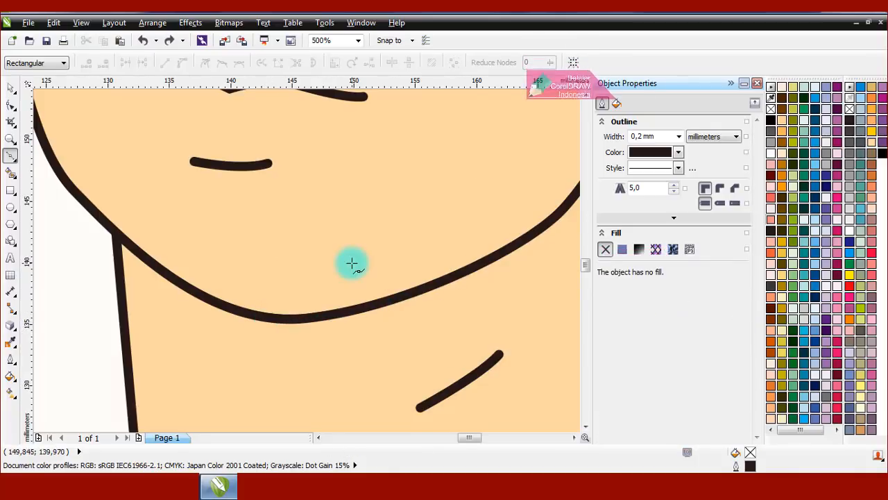
{"action": "scroll", "coordinate": [351, 260], "scroll_direction": "down", "scroll_amount": 2}
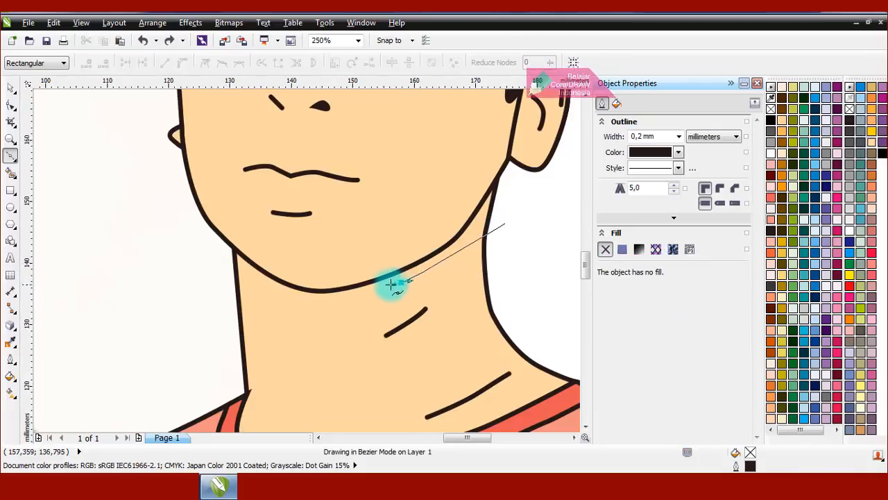
{"action": "left_click_drag", "start_coordinate": [401, 283], "coordinate": [345, 298]}
{"action": "left_click", "coordinate": [305, 291]}
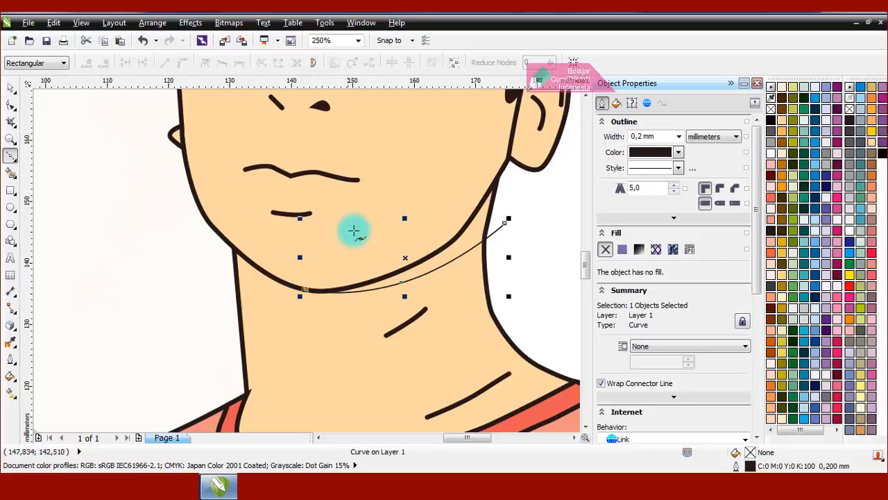
Close the chin shadow outline across the lower face and around the jaw's right corner, and leave the drawing tool
{"action": "left_click", "coordinate": [367, 214]}
{"action": "left_click", "coordinate": [452, 164]}
{"action": "left_click", "coordinate": [481, 144]}
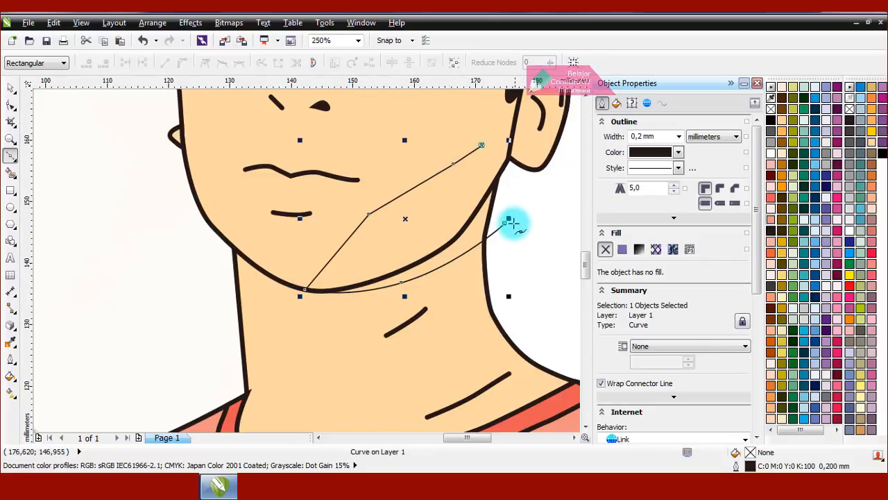
{"action": "left_click_drag", "start_coordinate": [509, 222], "coordinate": [534, 219]}
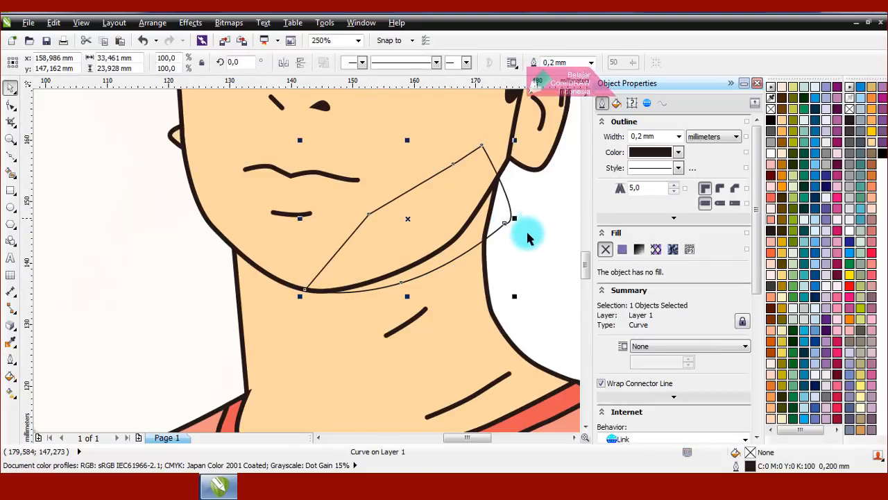
{"action": "key", "text": "Escape"}
Intersect the chin shadow outline with the neck shape and delete the leftover helper outline
{"action": "left_click", "coordinate": [512, 219]}
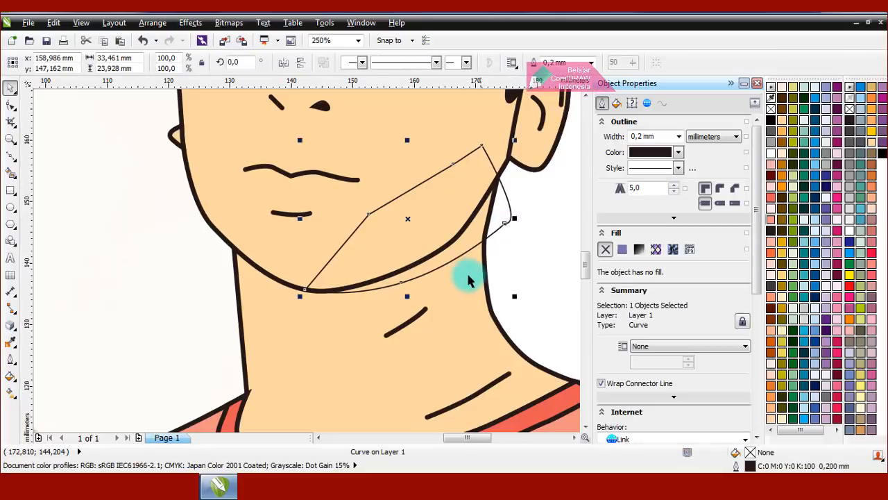
{"action": "left_click", "coordinate": [463, 289], "text": "shift"}
{"action": "left_click", "coordinate": [433, 64]}
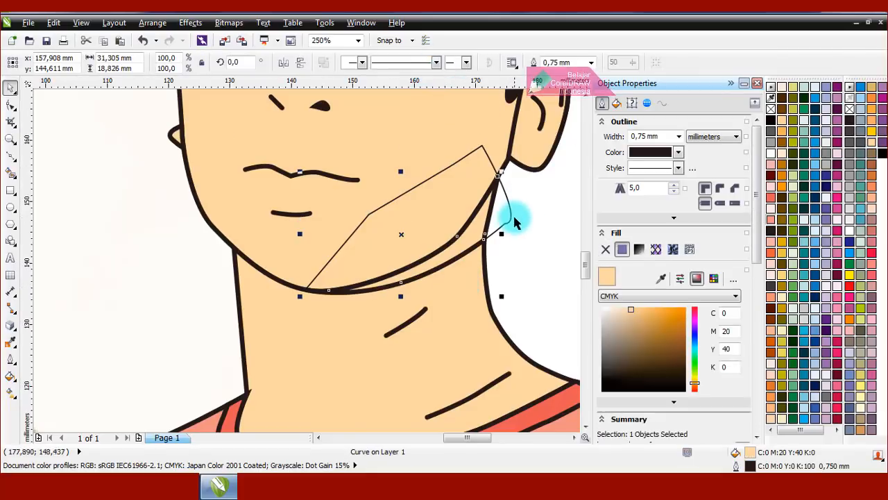
{"action": "right_click", "coordinate": [511, 219]}
{"action": "left_click", "coordinate": [558, 148]}
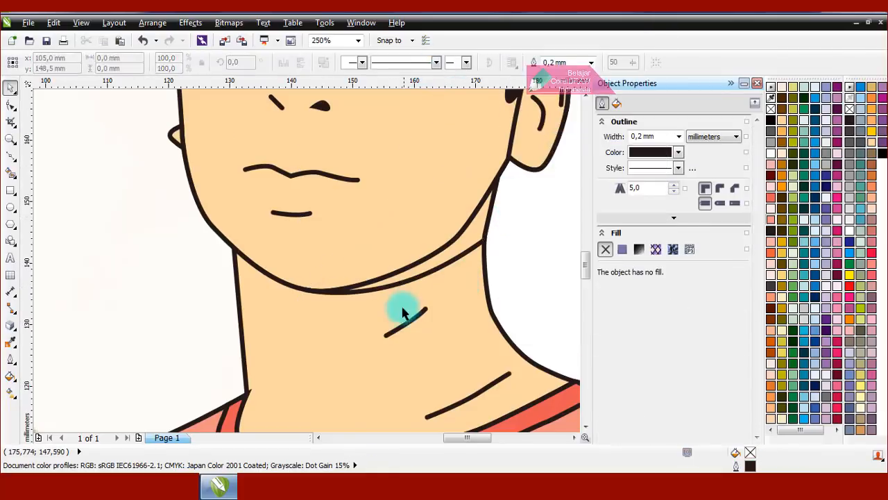
Fill the chin shadow with the darker skin tone C14 M31 Y53 K0 sampled from the hair shadow
{"action": "scroll", "coordinate": [399, 309], "scroll_direction": "down", "scroll_amount": 2}
{"action": "scroll", "coordinate": [440, 218], "scroll_direction": "up", "scroll_amount": 1}
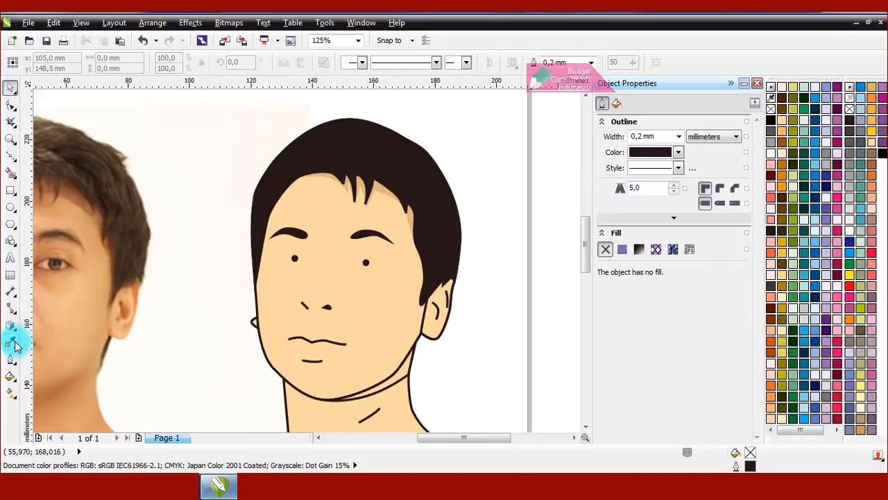
{"action": "left_click", "coordinate": [14, 343]}
{"action": "scroll", "coordinate": [378, 182], "scroll_direction": "up", "scroll_amount": 2}
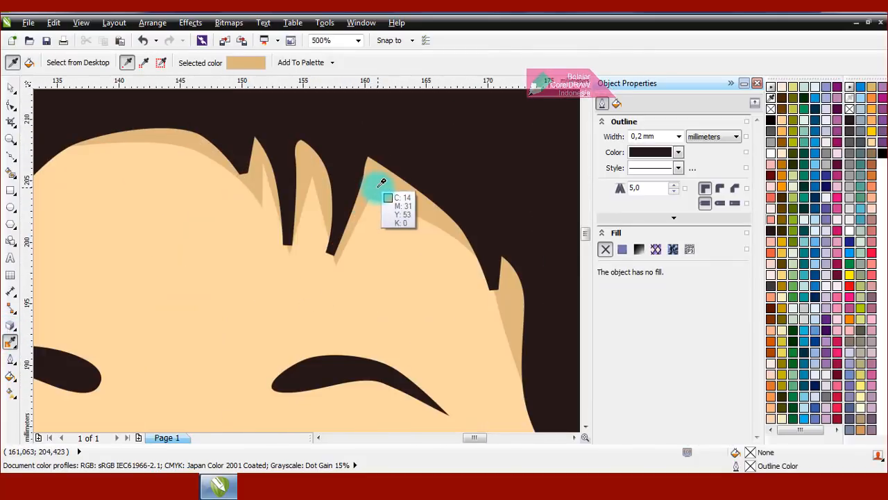
{"action": "left_click", "coordinate": [381, 181]}
{"action": "scroll", "coordinate": [378, 190], "scroll_direction": "down", "scroll_amount": 2}
{"action": "scroll", "coordinate": [403, 378], "scroll_direction": "up", "scroll_amount": 2}
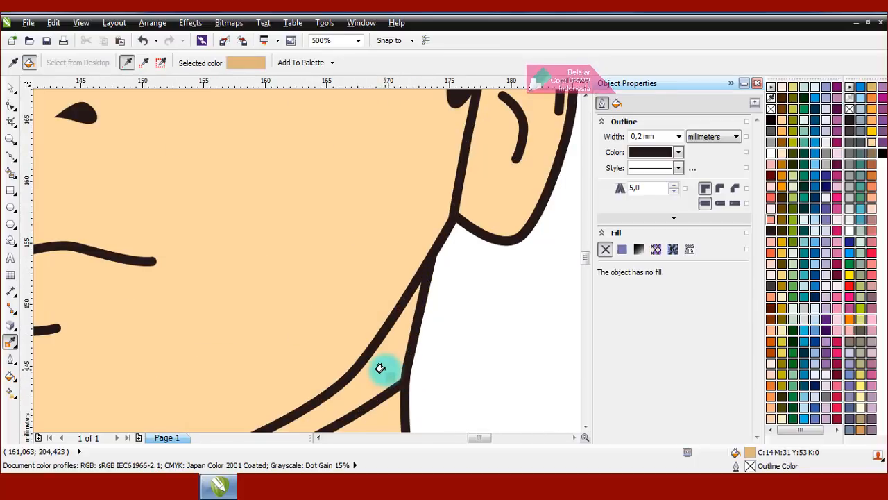
{"action": "left_click", "coordinate": [380, 368]}
{"action": "left_click", "coordinate": [10, 88]}
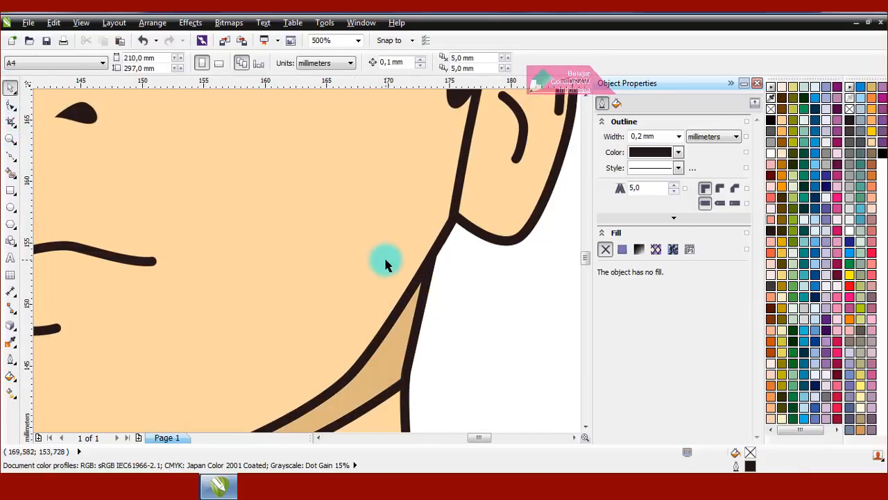
Remove the outline from the chin shadow by setting its outline width to None
{"action": "scroll", "coordinate": [383, 257], "scroll_direction": "down", "scroll_amount": 2}
{"action": "scroll", "coordinate": [363, 301], "scroll_direction": "up", "scroll_amount": 1}
{"action": "left_click", "coordinate": [369, 306]}
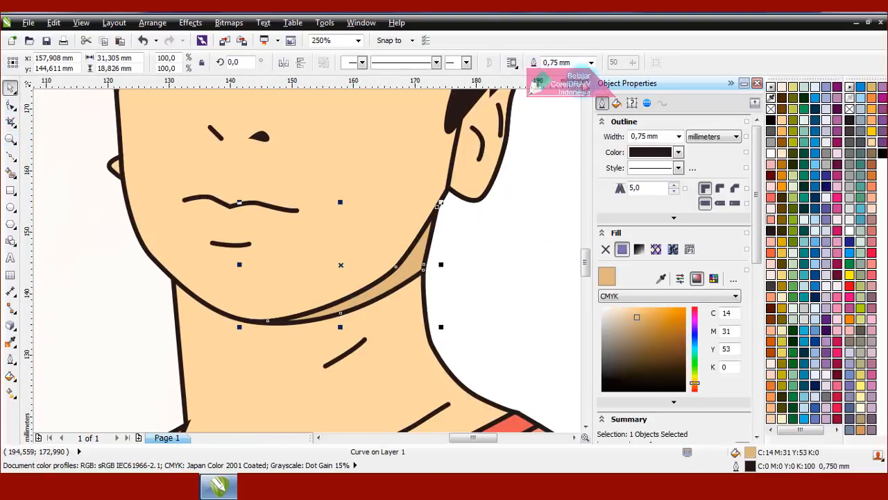
{"action": "left_click", "coordinate": [552, 75]}
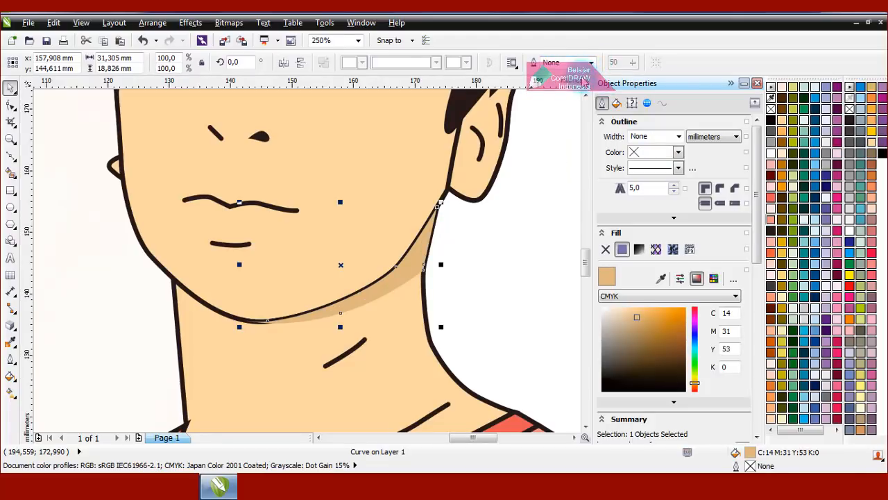
Place the chin shadow inside the neck shape with PowerClip and deselect it
{"action": "left_click", "coordinate": [190, 22]}
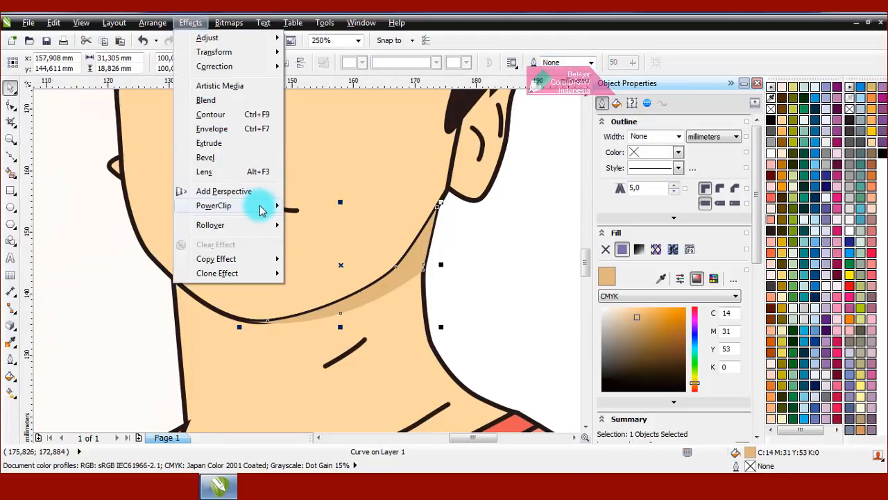
{"action": "mouse_move", "coordinate": [262, 206]}
{"action": "left_click", "coordinate": [298, 204]}
{"action": "left_click", "coordinate": [396, 320]}
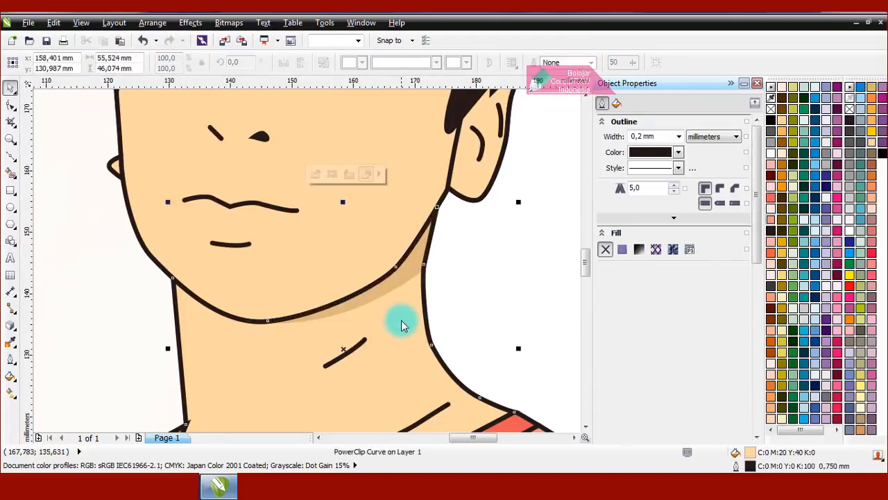
{"action": "left_click", "coordinate": [459, 307]}
Select all objects of the cartoon avatar without the photo and group them
{"action": "scroll", "coordinate": [371, 262], "scroll_direction": "down", "scroll_amount": 2}
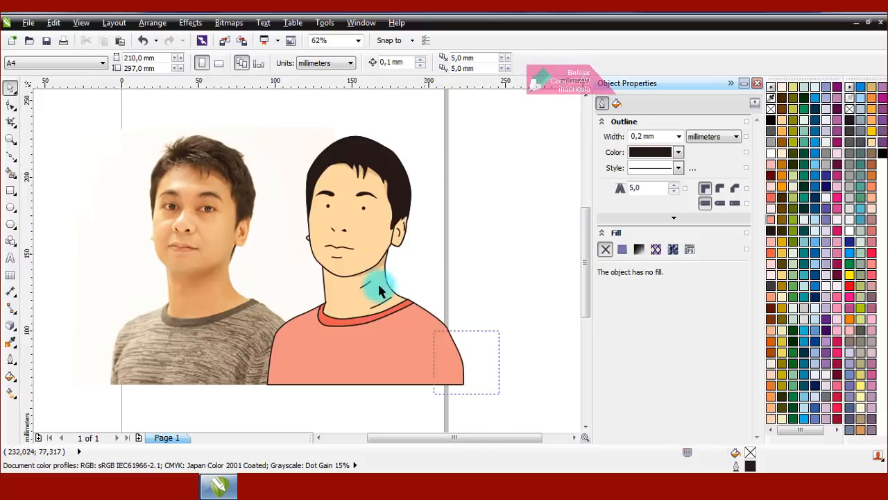
{"action": "left_click_drag", "start_coordinate": [229, 145], "coordinate": [218, 118]}
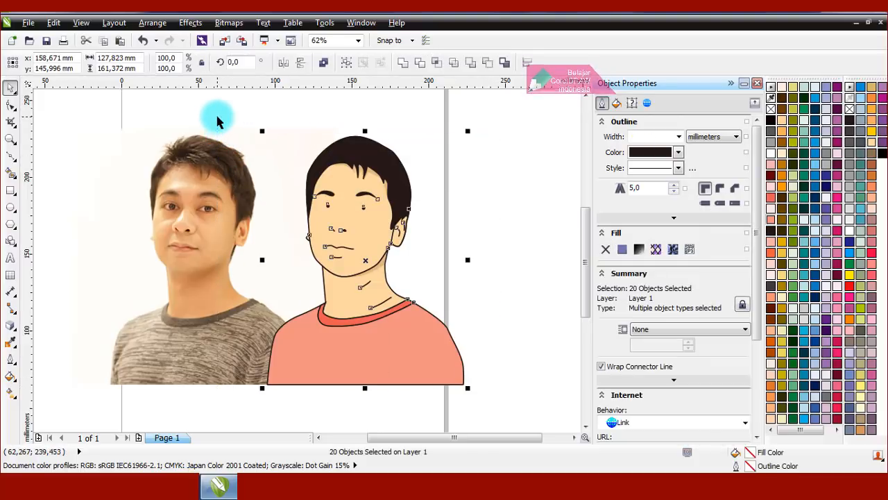
{"action": "left_click", "coordinate": [347, 64]}
{"action": "left_click", "coordinate": [352, 95]}
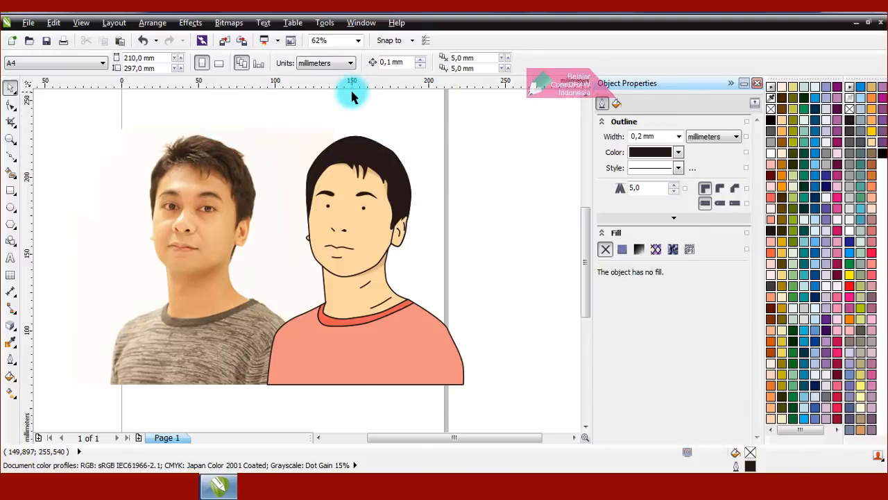
Draw a circle about 156 mm in diameter around the avatar's head and shoulders and shift it to centre on the head
{"action": "left_click", "coordinate": [11, 207]}
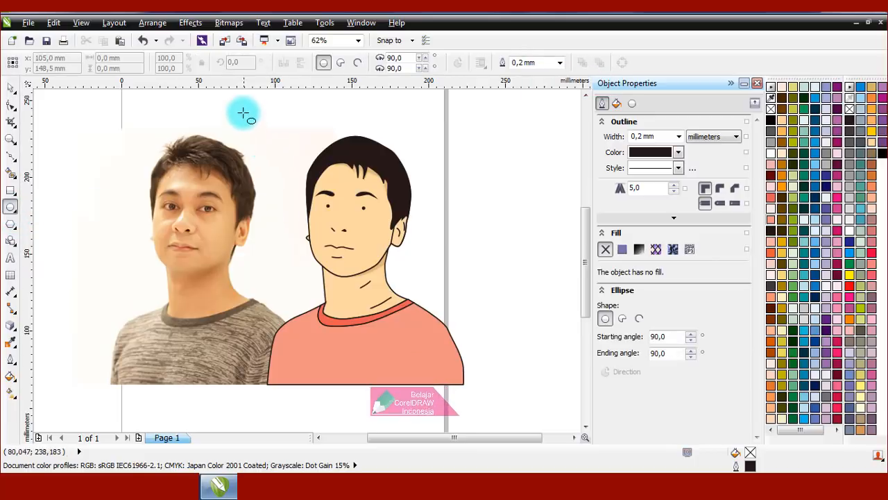
{"action": "left_click_drag", "start_coordinate": [243, 111], "coordinate": [481, 313]}
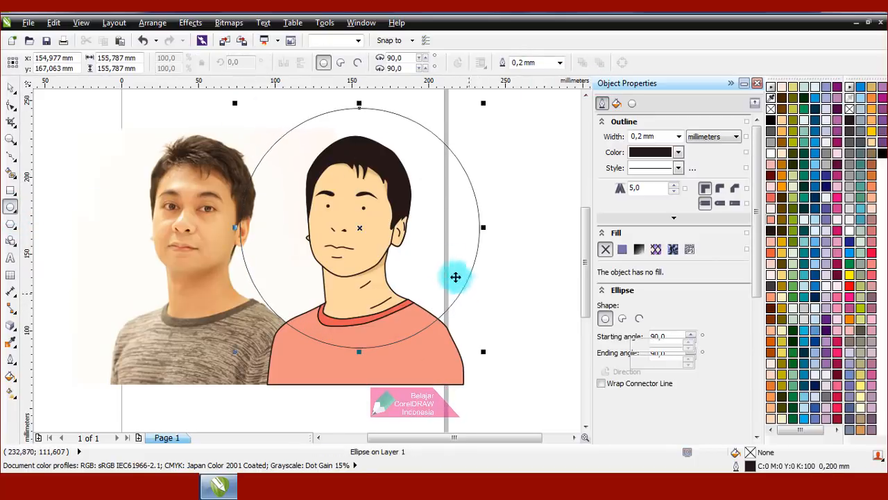
{"action": "key", "text": "space"}
{"action": "mouse_move", "coordinate": [429, 202]}
{"action": "left_mouse_down"}
{"action": "mouse_move", "coordinate": [423, 218]}
{"action": "mouse_move", "coordinate": [433, 193]}
{"action": "left_mouse_up"}
{"action": "left_click", "coordinate": [499, 217]}
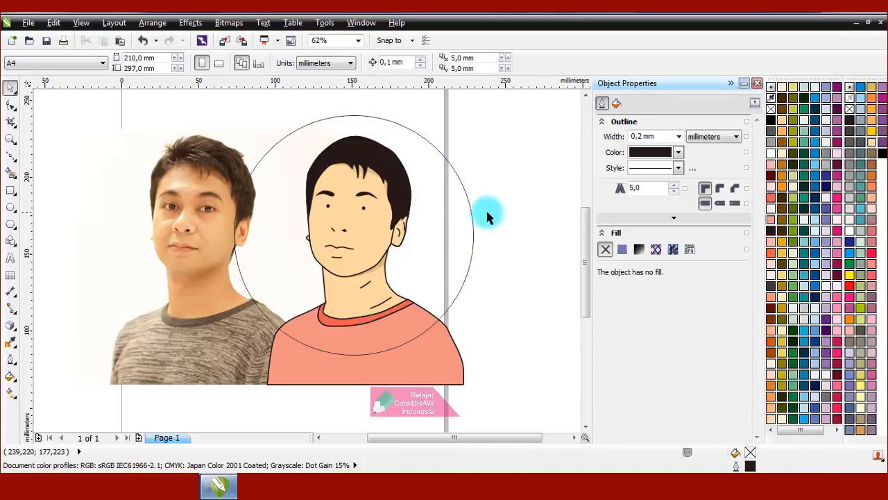
Intersect the avatar group with the circle and delete the leftover original group extending below the circle
{"action": "left_click", "coordinate": [469, 218]}
{"action": "left_click", "coordinate": [426, 333], "text": "shift"}
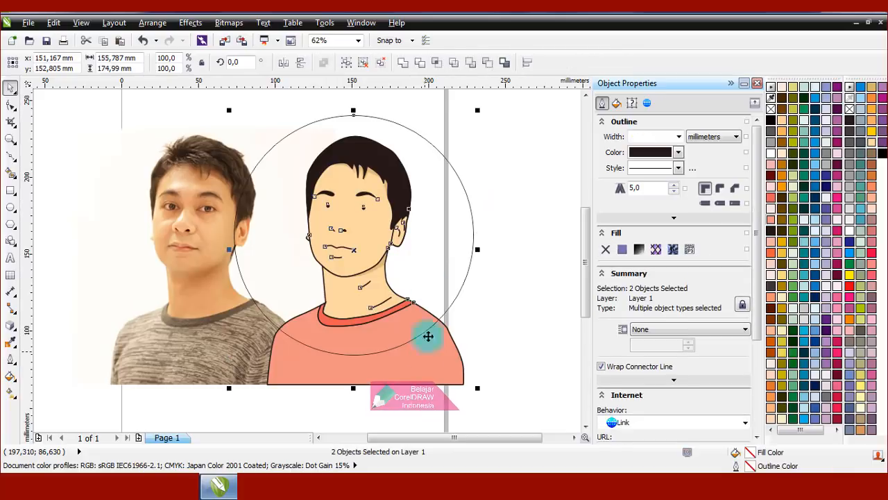
{"action": "left_click", "coordinate": [482, 308]}
{"action": "left_click", "coordinate": [444, 363]}
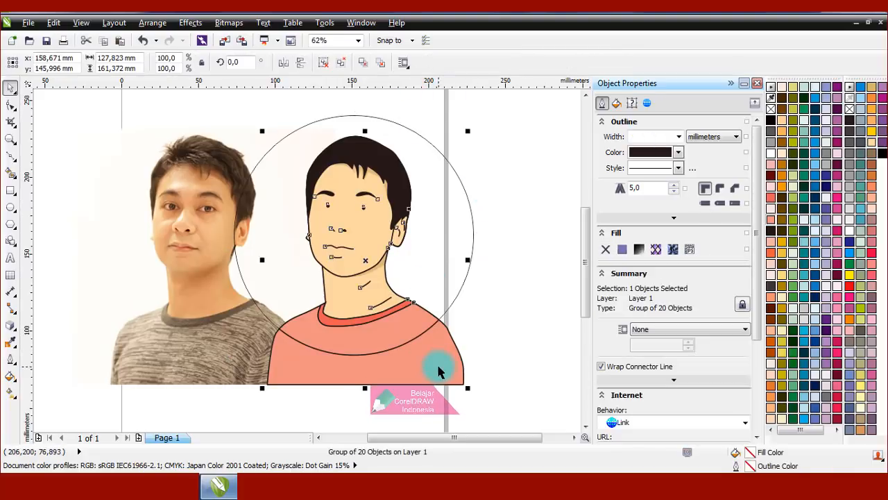
{"action": "right_click", "coordinate": [439, 368]}
{"action": "left_click", "coordinate": [490, 200]}
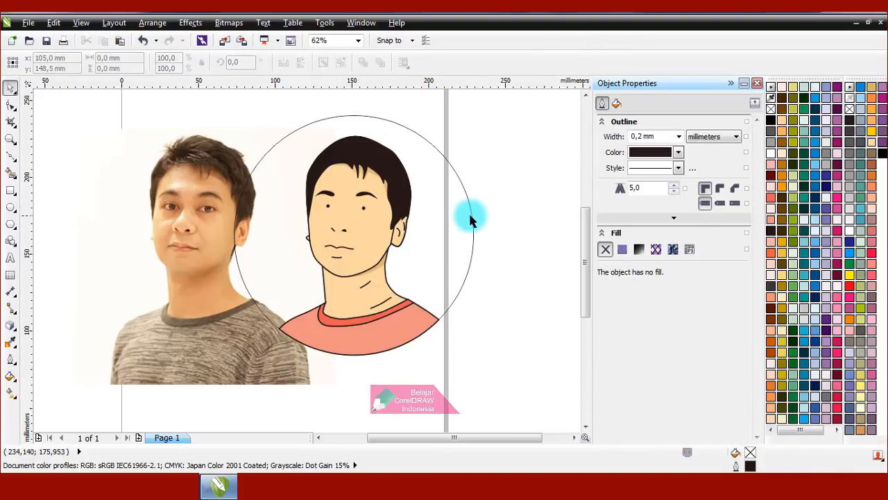
Fill the circle with green C40 M0 Y100 K0 and send it to the back, behind the avatar and photo
{"action": "left_click", "coordinate": [474, 214]}
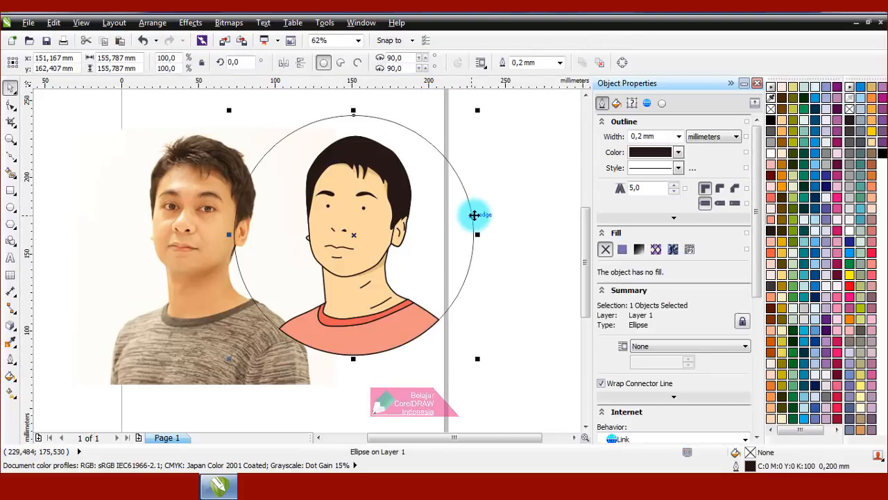
{"action": "left_click", "coordinate": [859, 322]}
{"action": "left_click", "coordinate": [865, 313]}
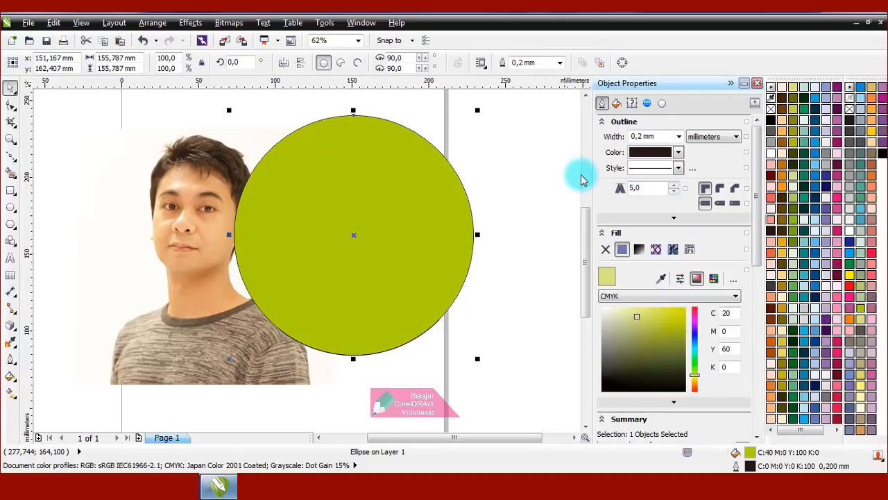
{"action": "right_click", "coordinate": [413, 215]}
{"action": "mouse_move", "coordinate": [565, 195]}
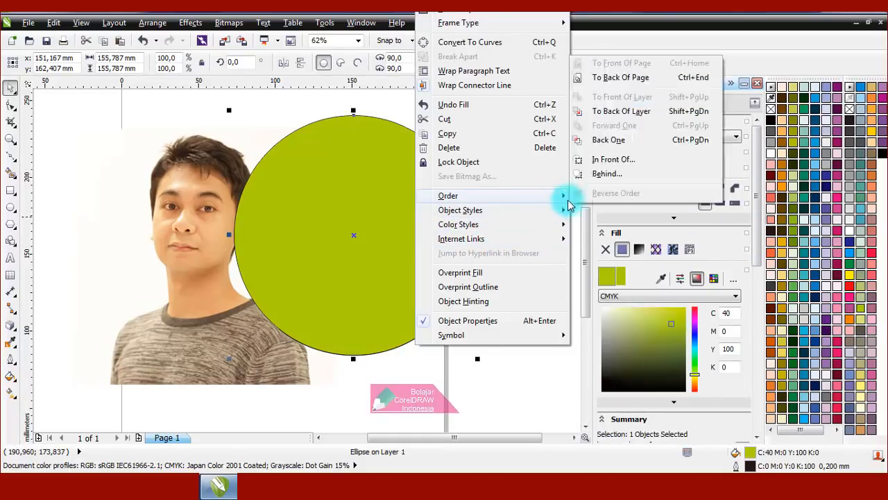
{"action": "left_click", "coordinate": [621, 93]}
{"action": "left_click", "coordinate": [504, 171]}
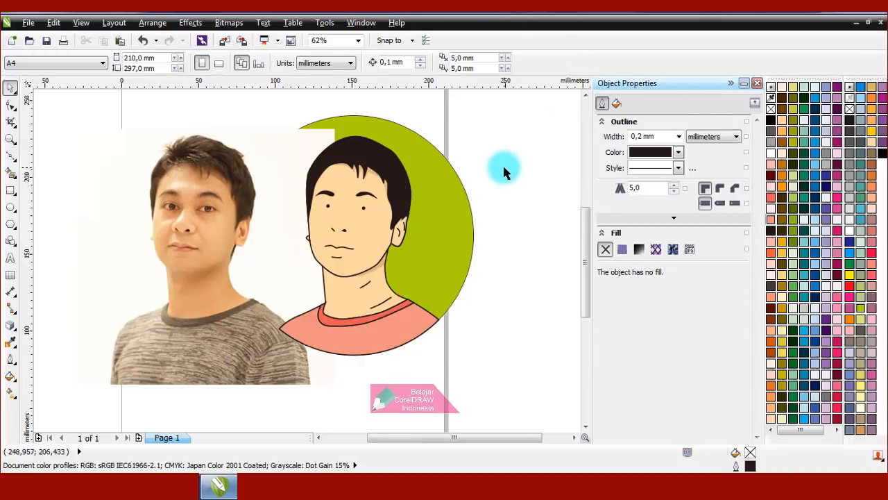
Remove the green circle's outline by setting its width to None
{"action": "left_click", "coordinate": [461, 192]}
{"action": "left_click", "coordinate": [560, 64]}
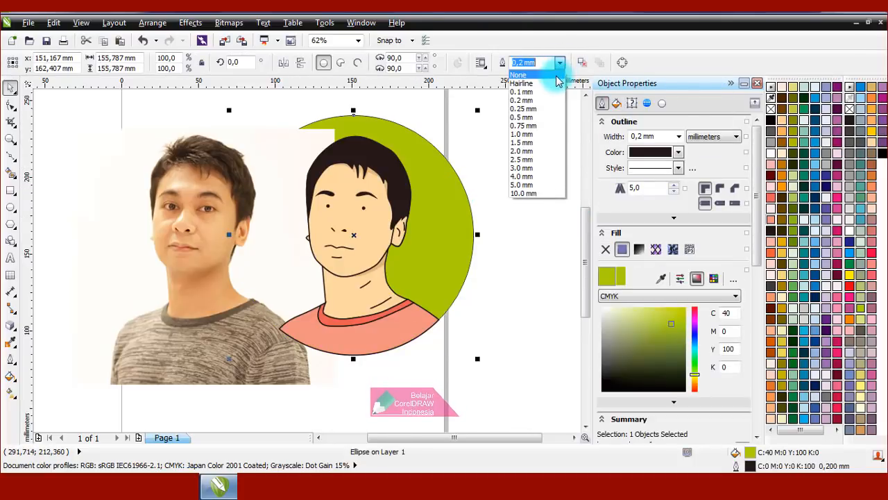
{"action": "left_click", "coordinate": [541, 75]}
{"action": "left_click", "coordinate": [501, 150]}
Group the green circle with the avatar and move the group about 17 mm to the right, away from the photographed face
{"action": "scroll", "coordinate": [304, 233], "scroll_direction": "down", "scroll_amount": 1}
{"action": "left_click_drag", "start_coordinate": [307, 201], "coordinate": [257, 138]}
{"action": "left_click", "coordinate": [347, 64]}
{"action": "scroll", "coordinate": [295, 191], "scroll_direction": "up", "scroll_amount": 1}
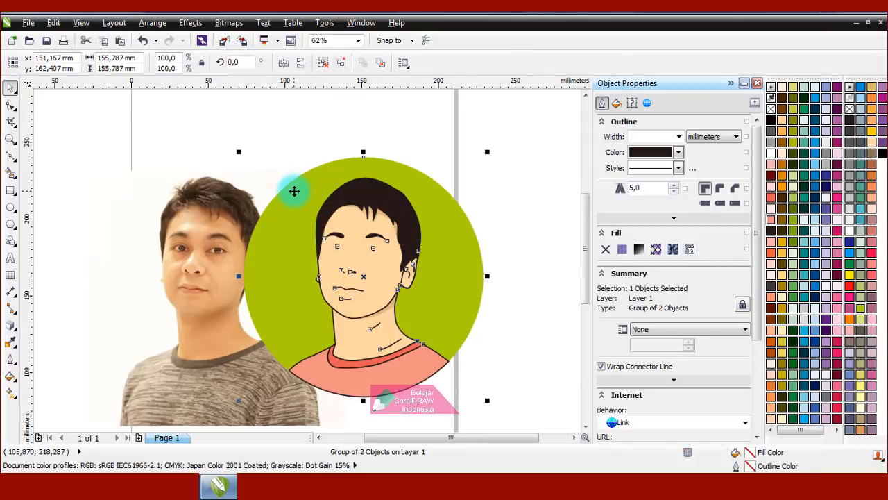
{"action": "left_click_drag", "start_coordinate": [348, 286], "coordinate": [377, 285]}
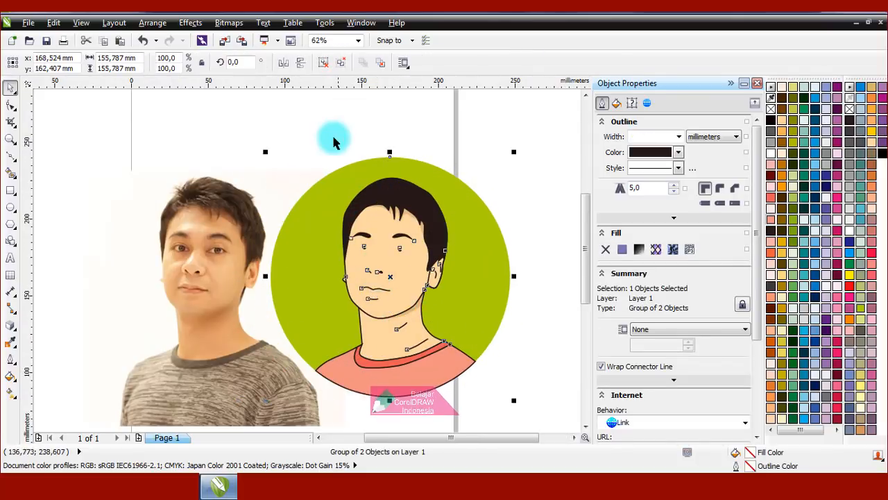
{"action": "left_click", "coordinate": [328, 121]}
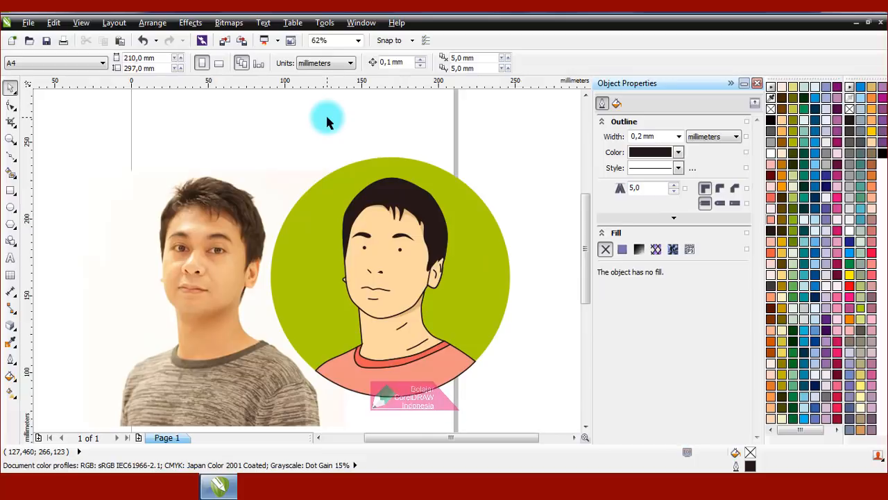